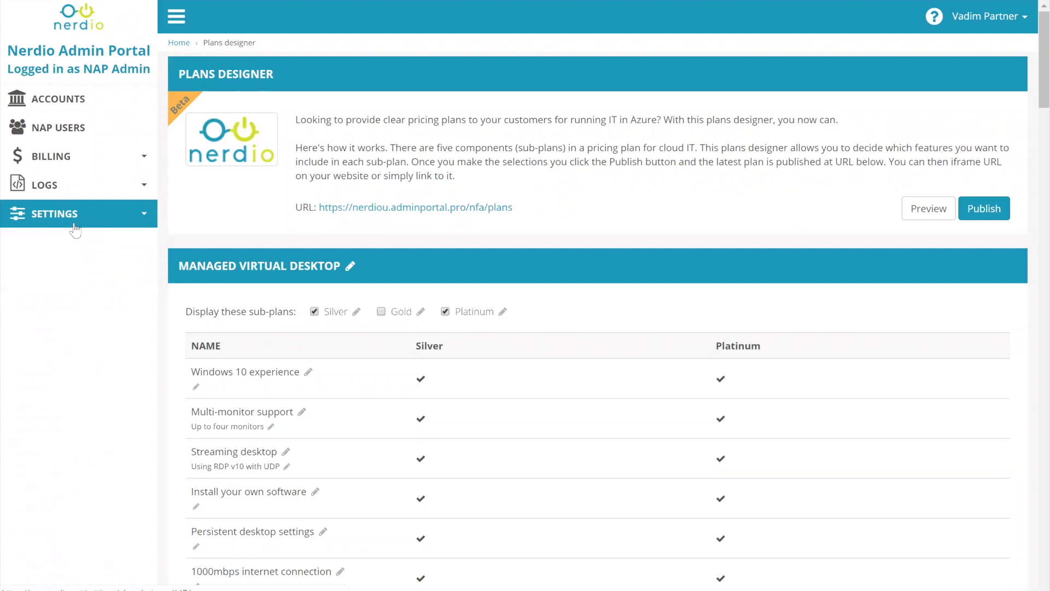
Expand Settings and preview the plans page listing Managed Virtual Desktop and Azure Infrastructure.
left_click(75, 223)
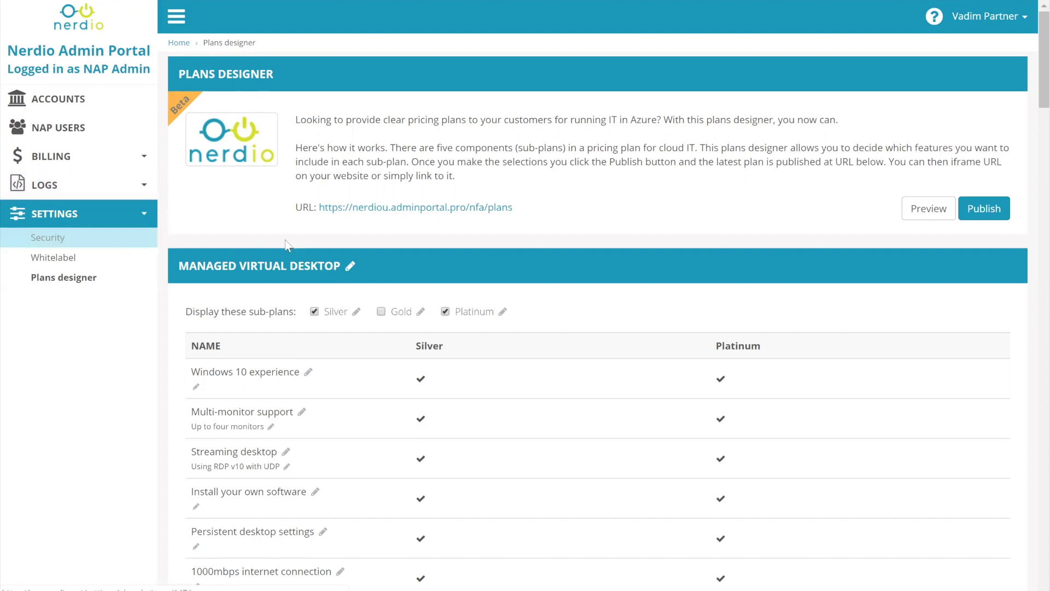
left_click(390, 215)
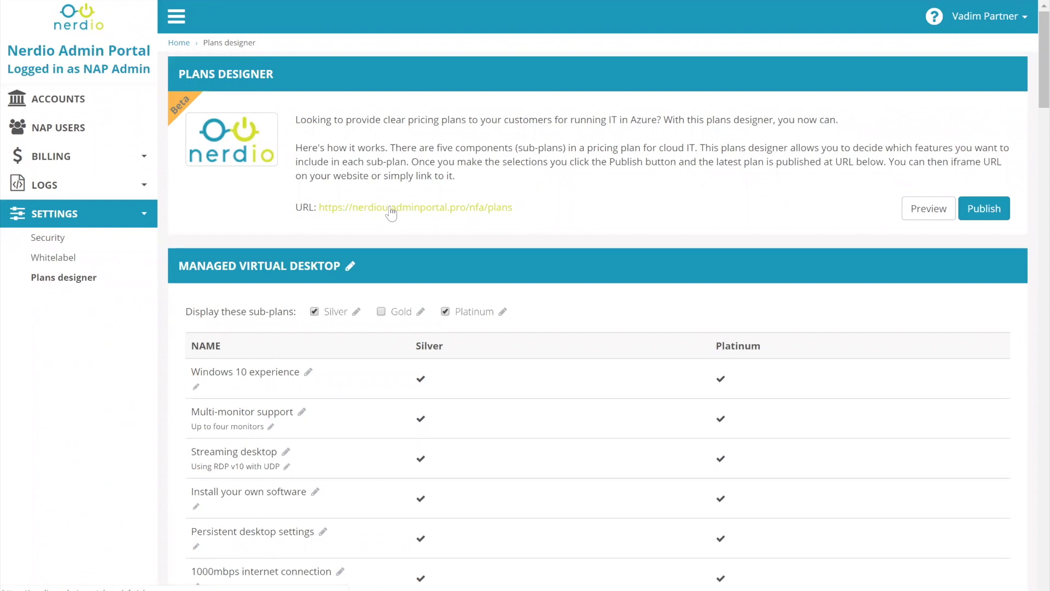
left_click(943, 207)
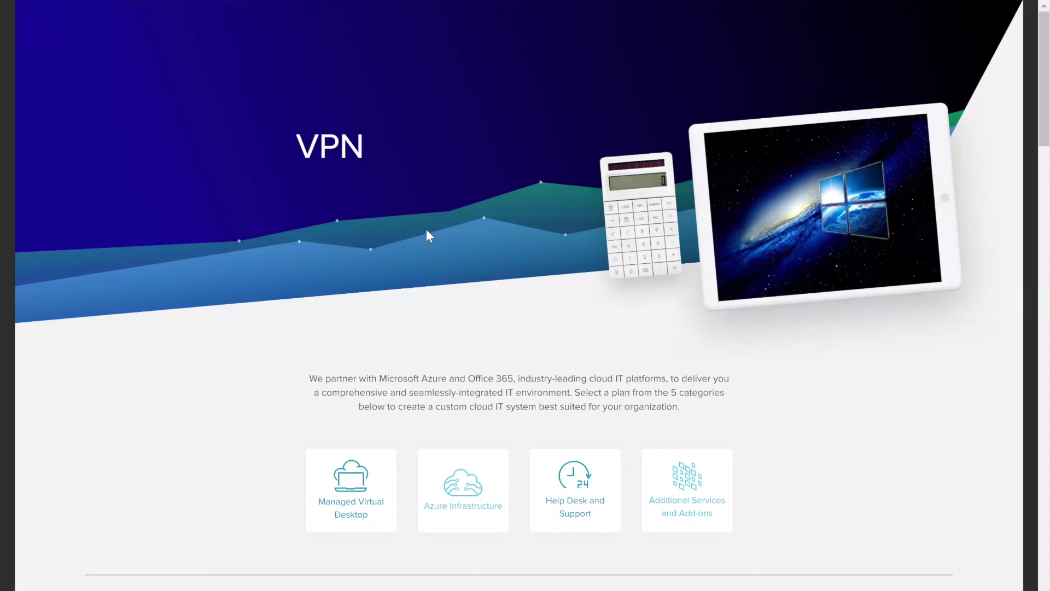
scroll(416, 239, "down", 6)
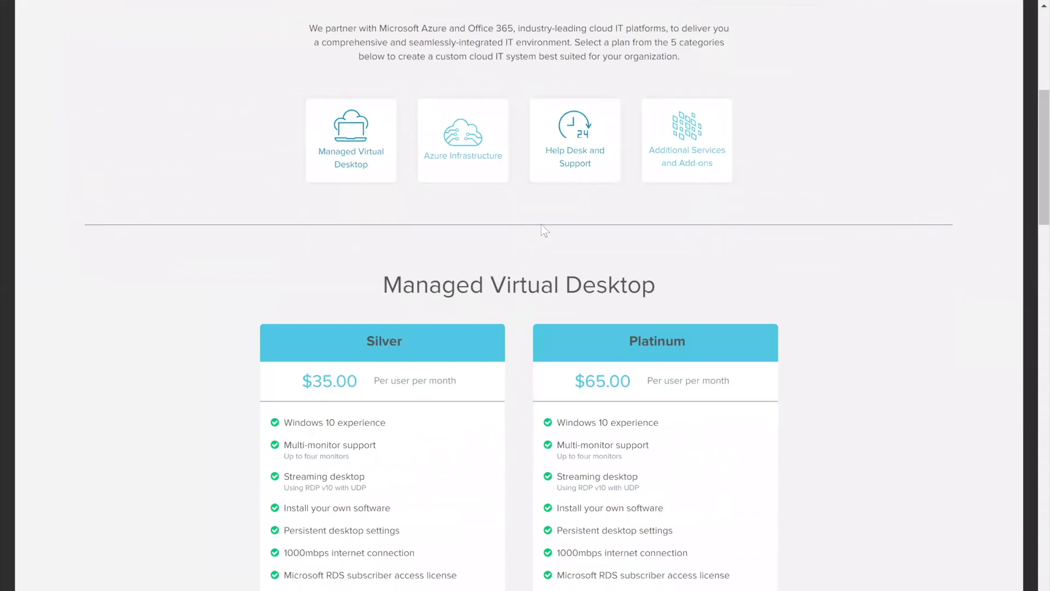
scroll(492, 236, "down", 2)
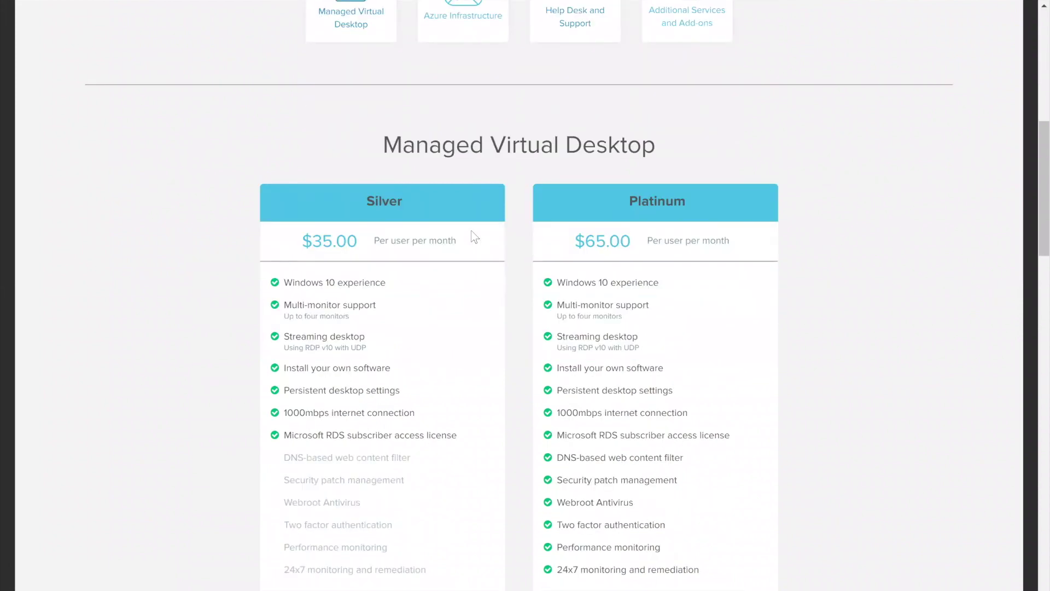
scroll(472, 232, "down", 3)
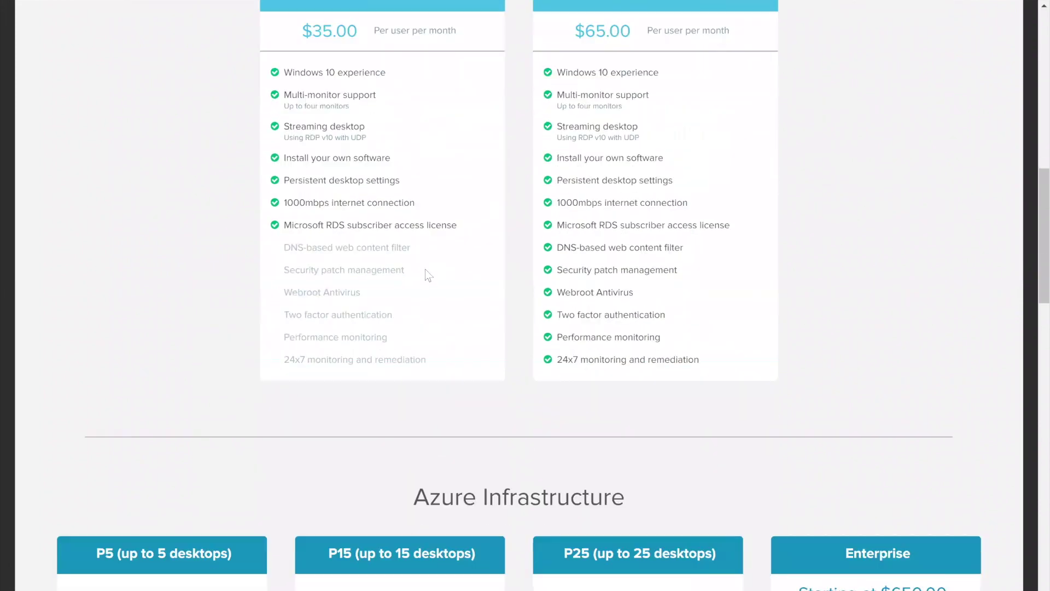
scroll(428, 273, "down", 3)
scroll(547, 373, "down", 1)
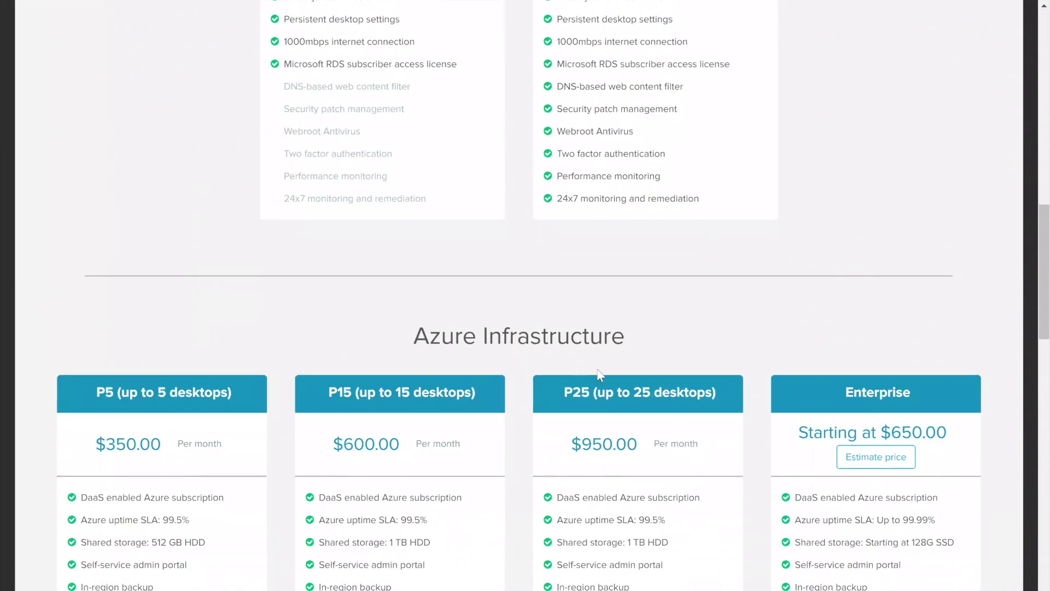
scroll(597, 369, "down", 2)
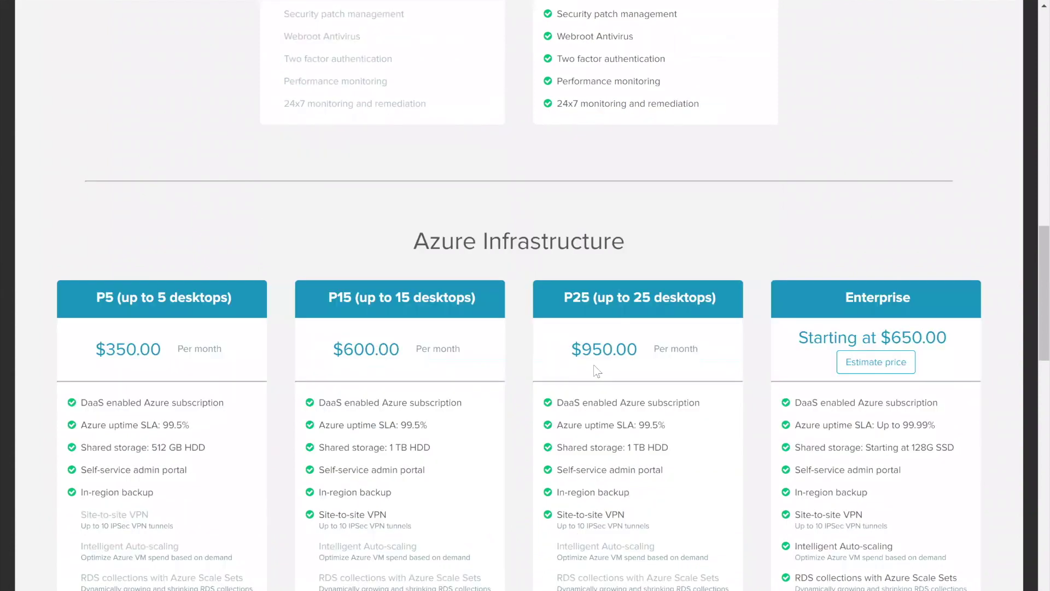
scroll(591, 368, "down", 1)
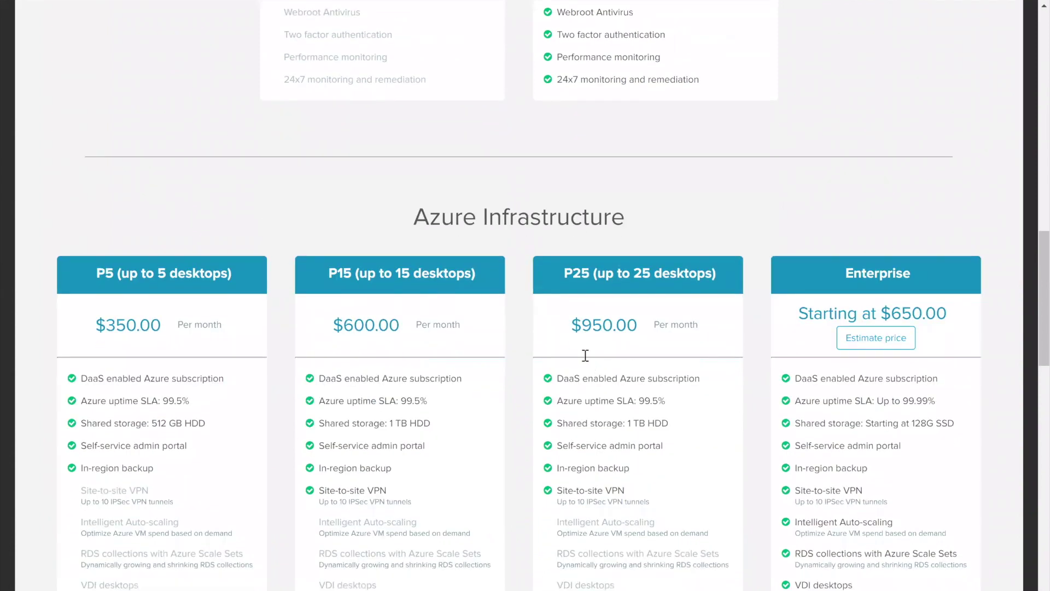
scroll(585, 356, "down", 4)
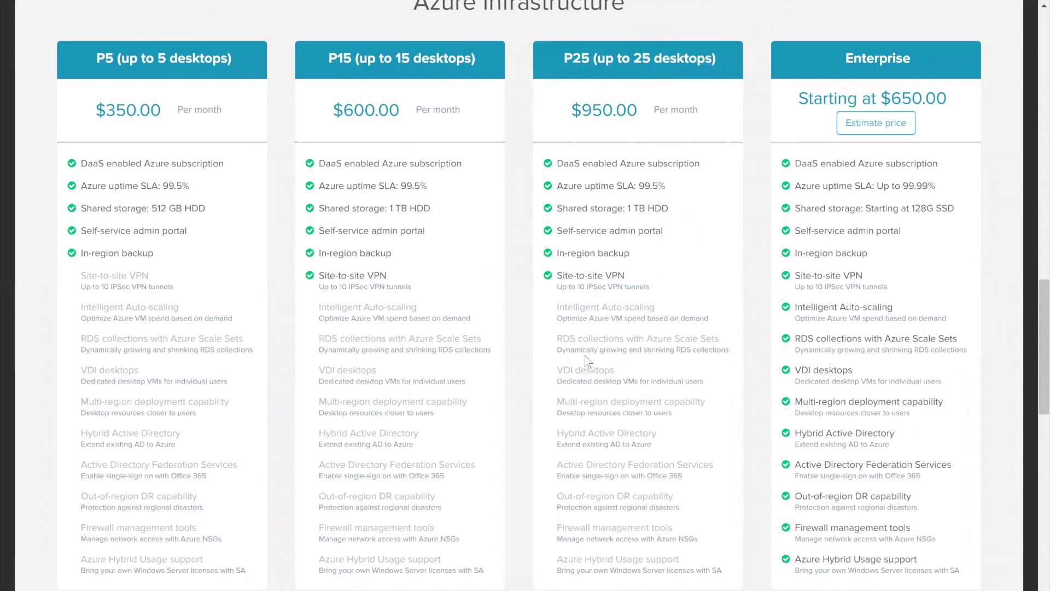
scroll(588, 361, "down", 1)
scroll(586, 358, "down", 4)
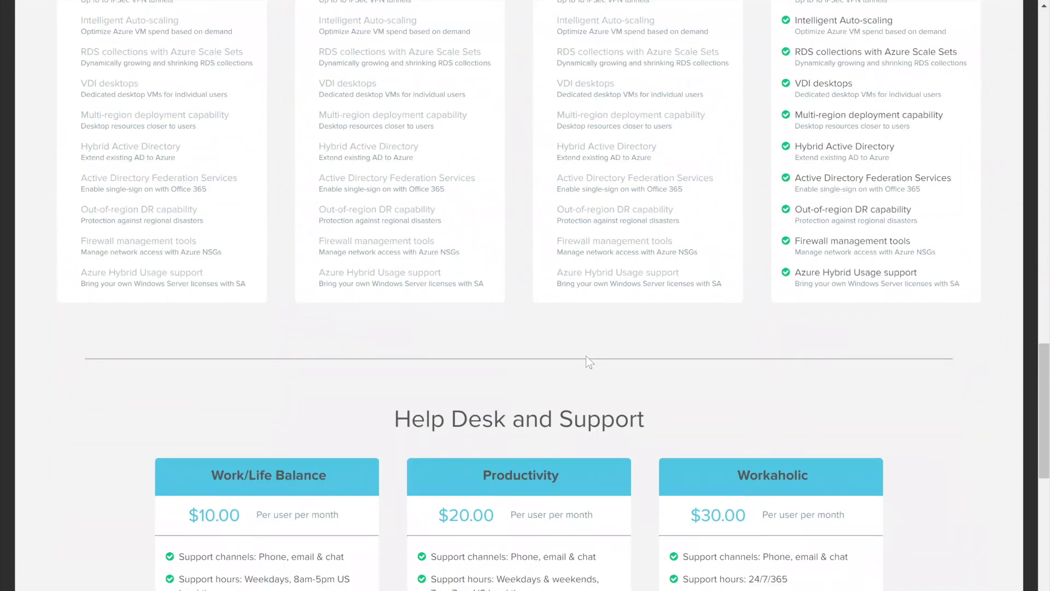
scroll(586, 358, "down", 9)
scroll(580, 365, "up", 2)
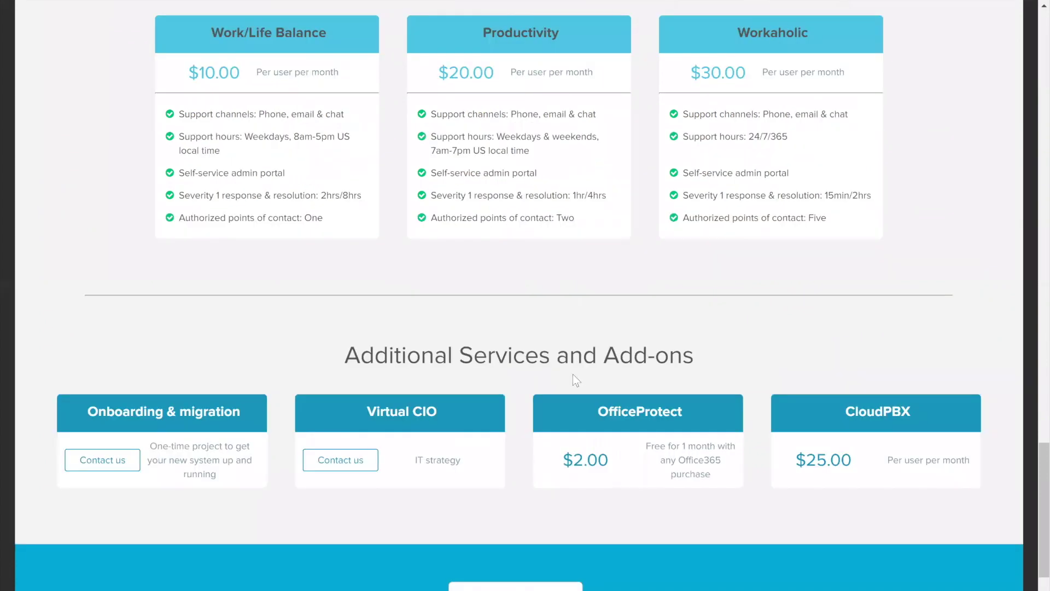
scroll(573, 374, "up", 4)
scroll(575, 378, "up", 8)
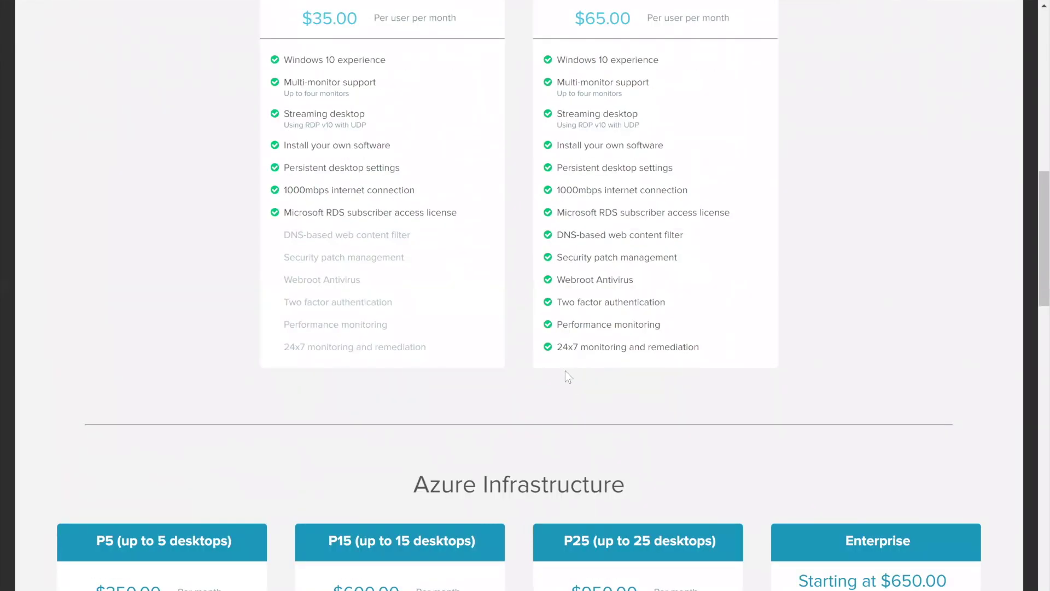
scroll(569, 360, "up", 13)
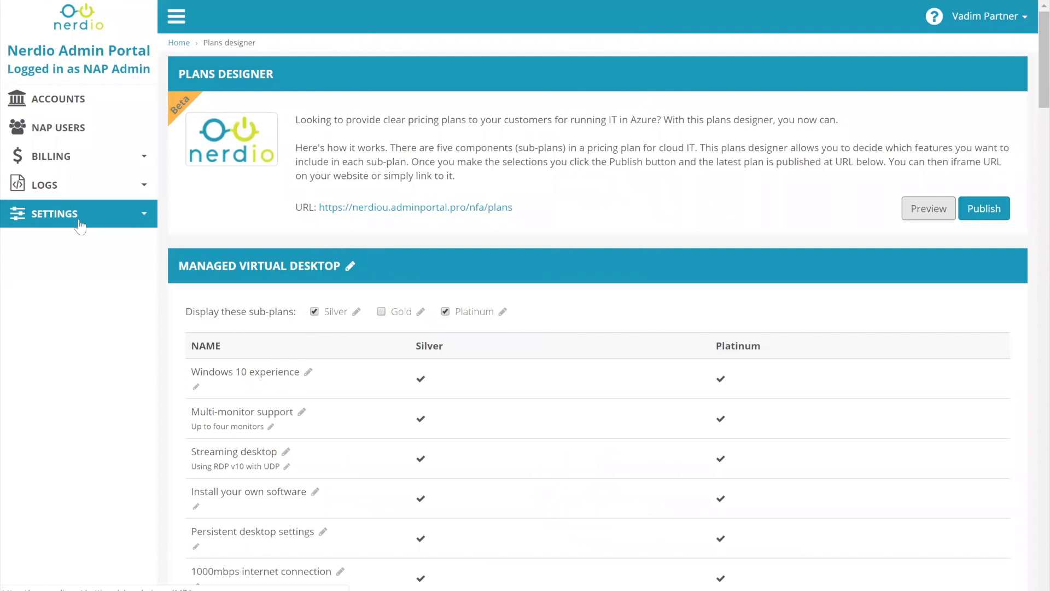
Return to the Plans designer under Settings, showing the Silver and Platinum sub-plans.
left_click(80, 225)
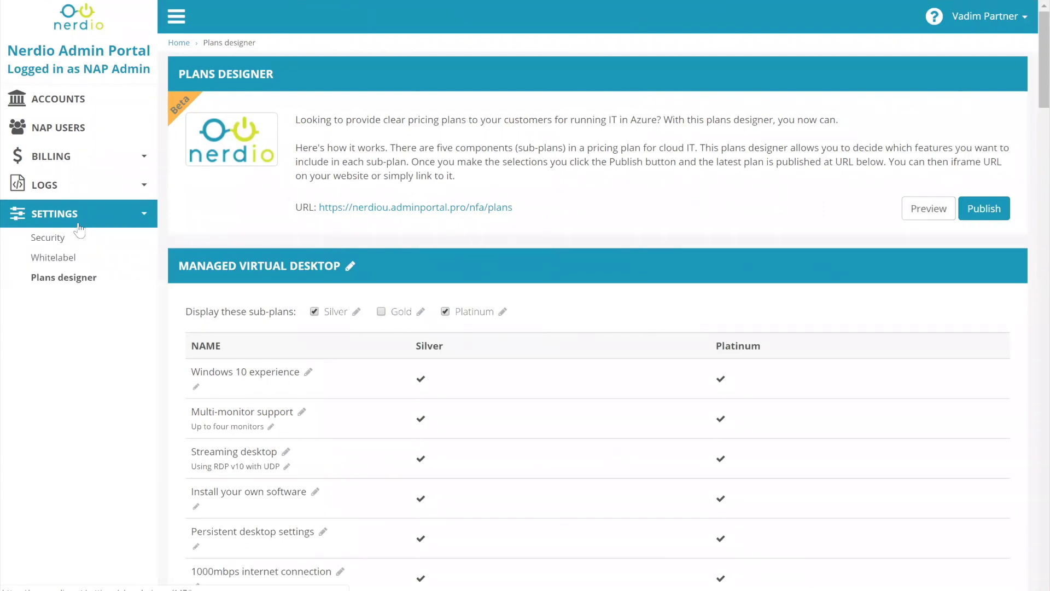
left_click(75, 287)
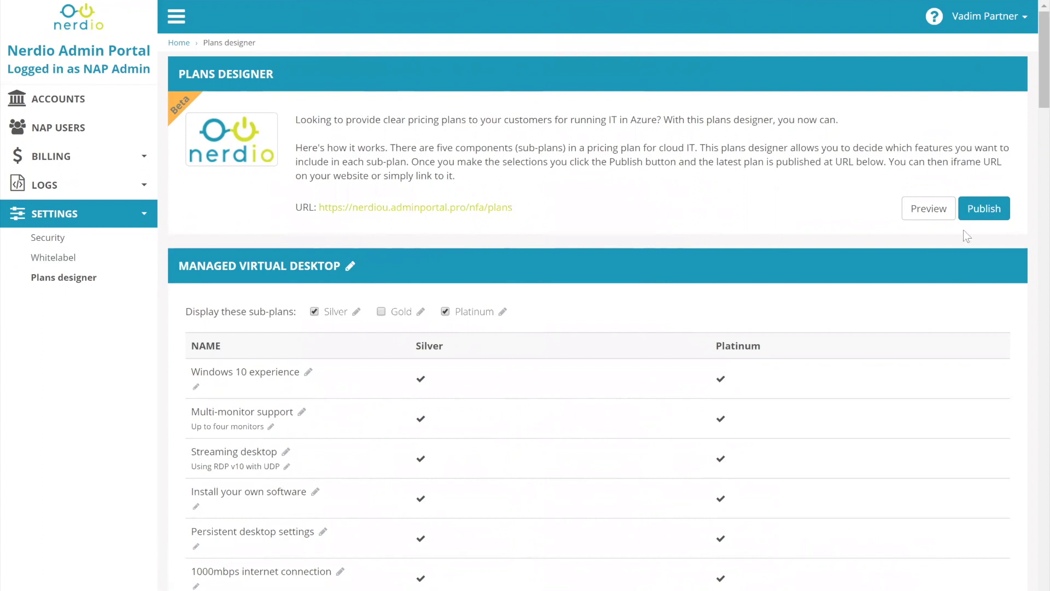
Revert all unsaved changes in every section of Plans Page Design.
scroll(967, 241, "down", 20)
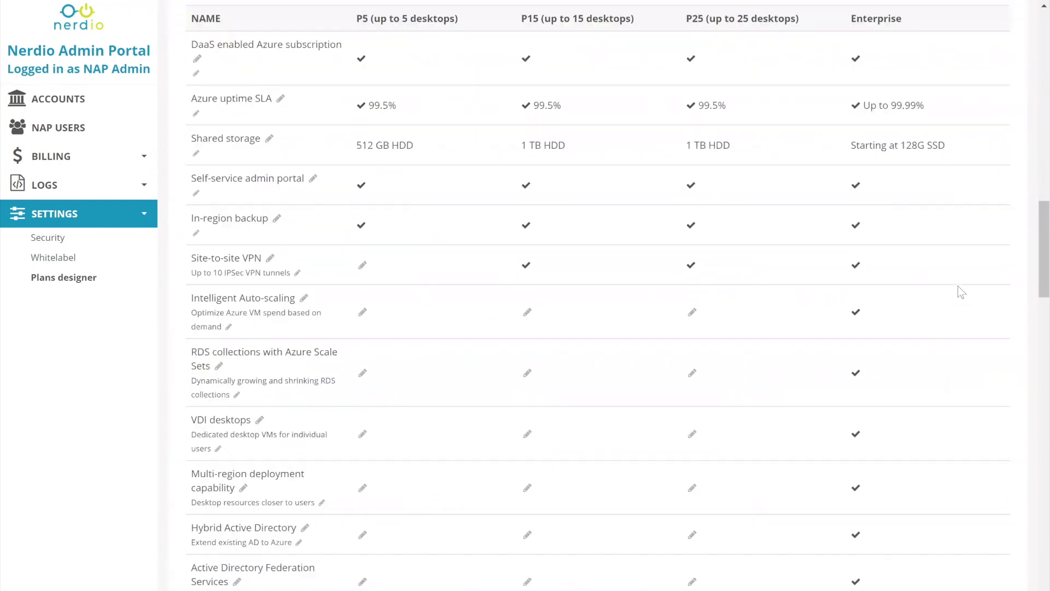
scroll(952, 316, "down", 15)
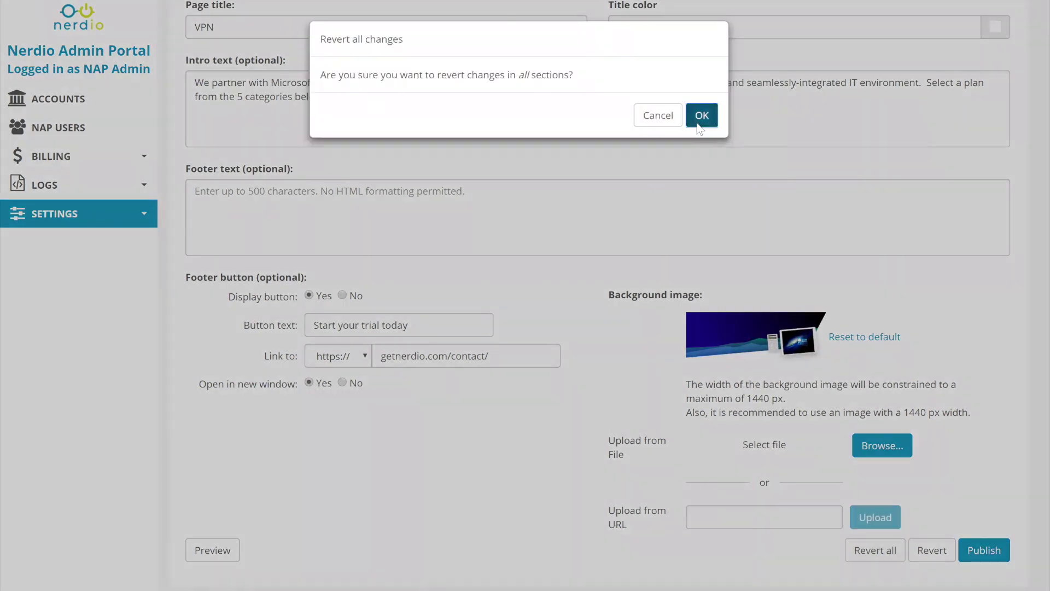
left_click(701, 115)
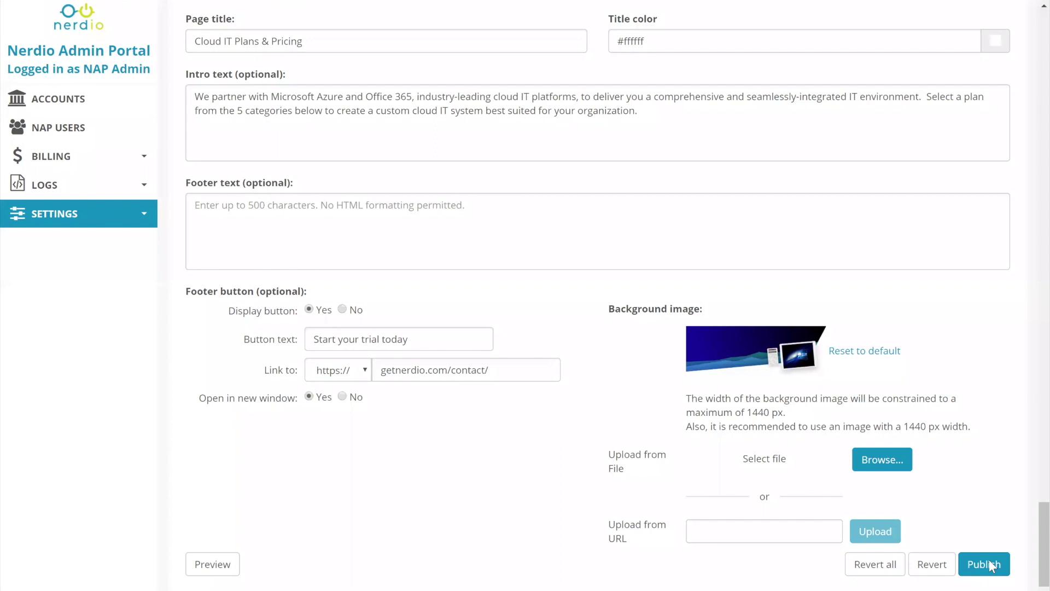
Publish the plans and confirm, so Gold reappears beside Silver and Platinum.
left_click(984, 563)
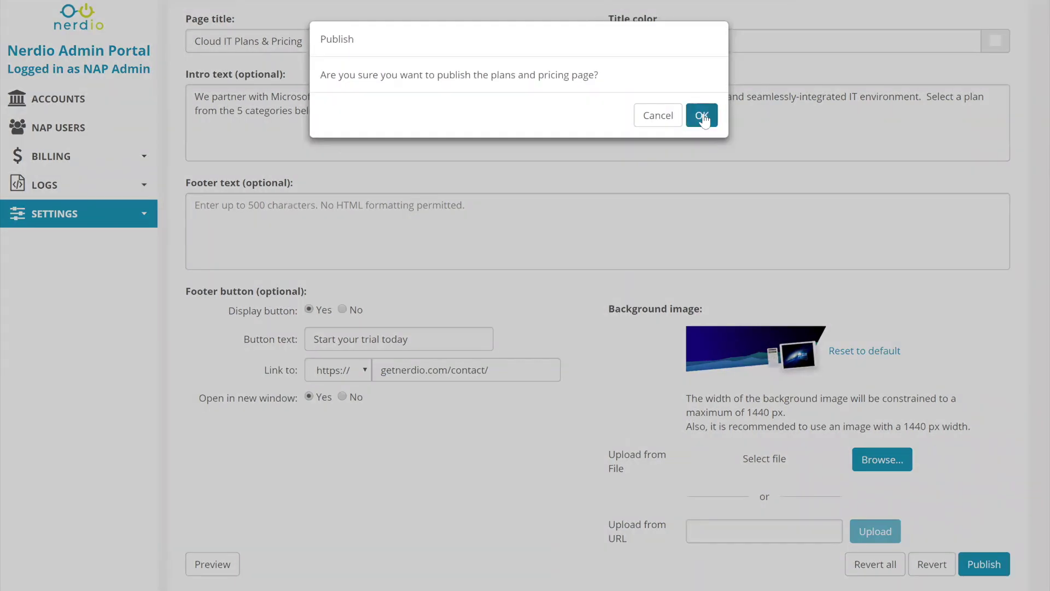
left_click(701, 112)
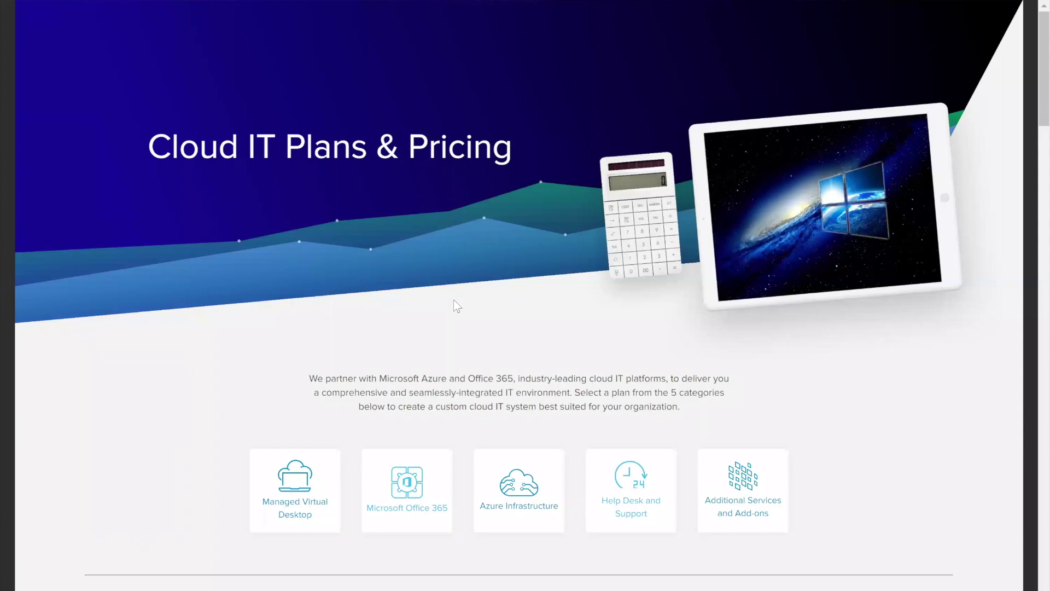
scroll(454, 300, "down", 3)
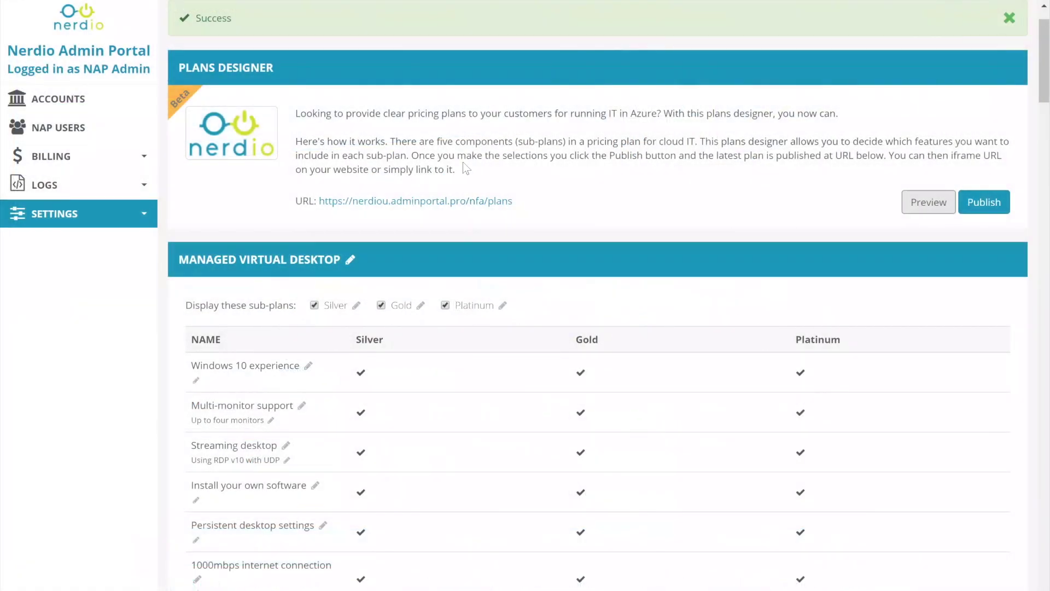
scroll(463, 161, "down", 2)
scroll(452, 158, "down", 2)
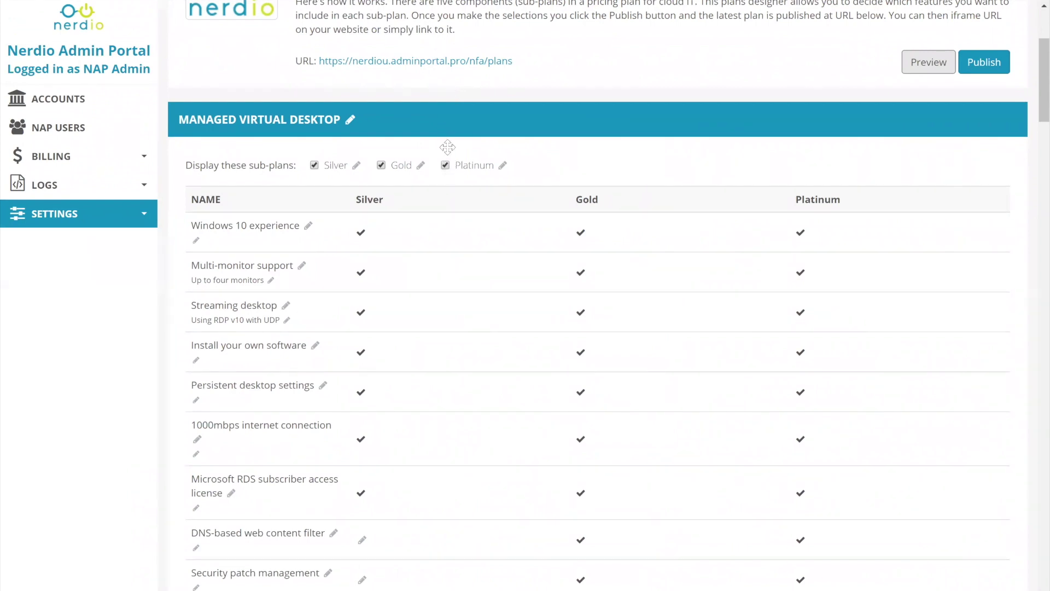
scroll(448, 148, "down", 15)
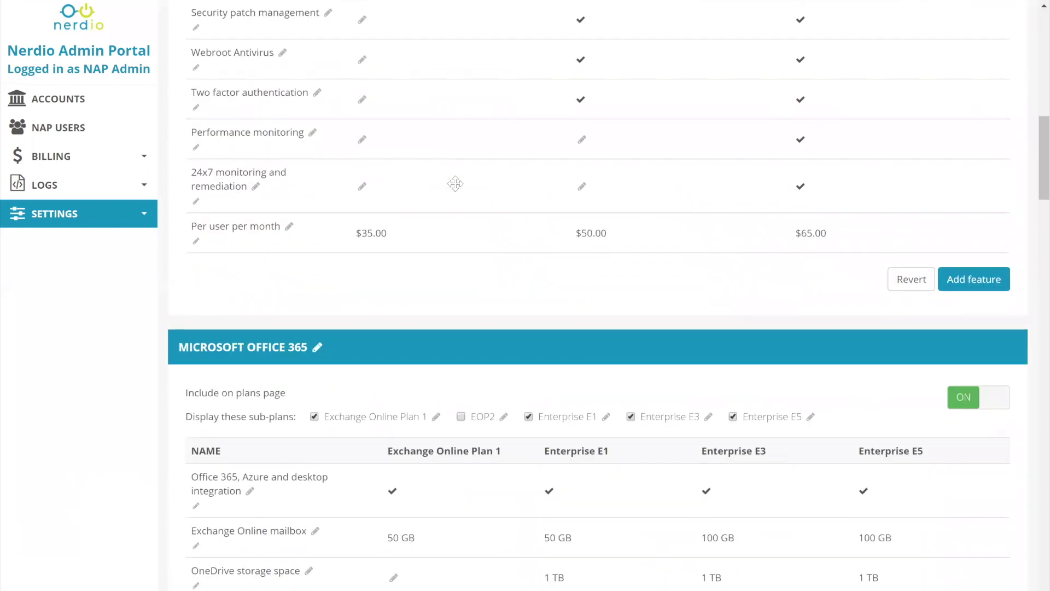
scroll(456, 185, "down", 20)
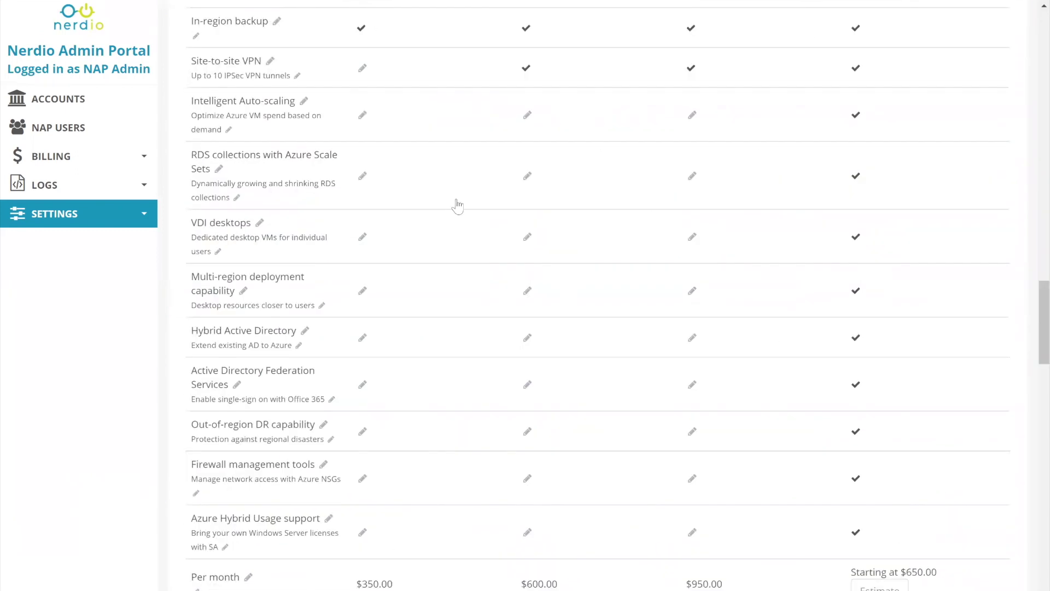
scroll(457, 206, "down", 20)
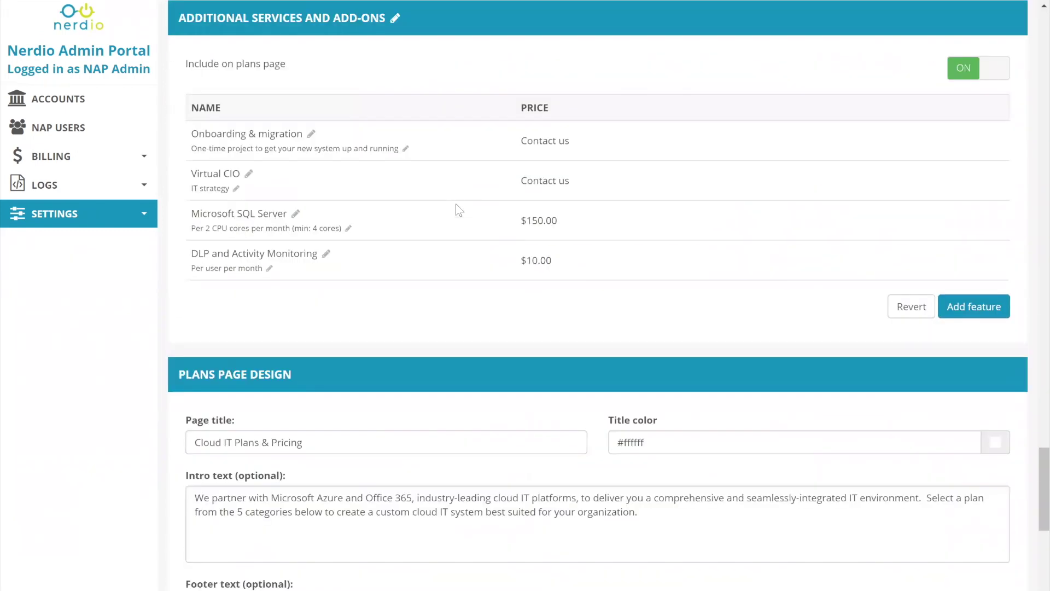
middle_click(457, 204)
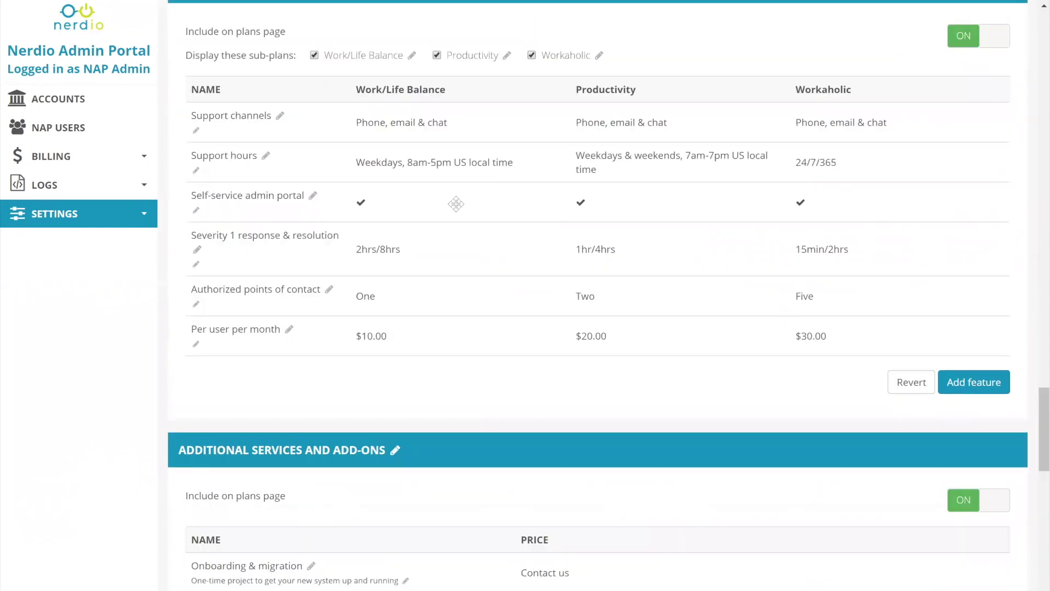
scroll(457, 204, "up", 15)
middle_click(458, 210)
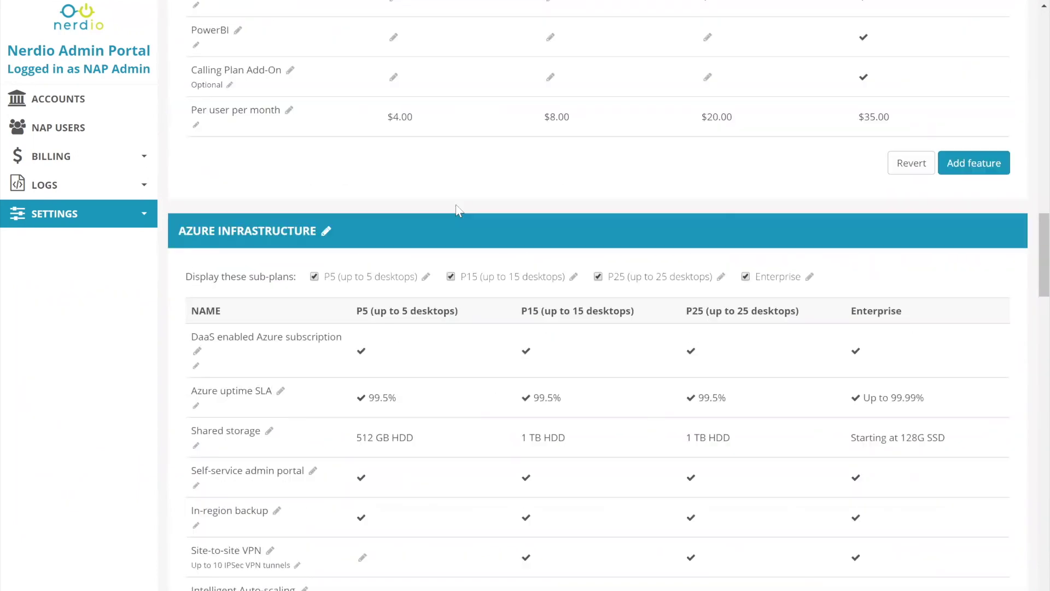
scroll(457, 209, "up", 20)
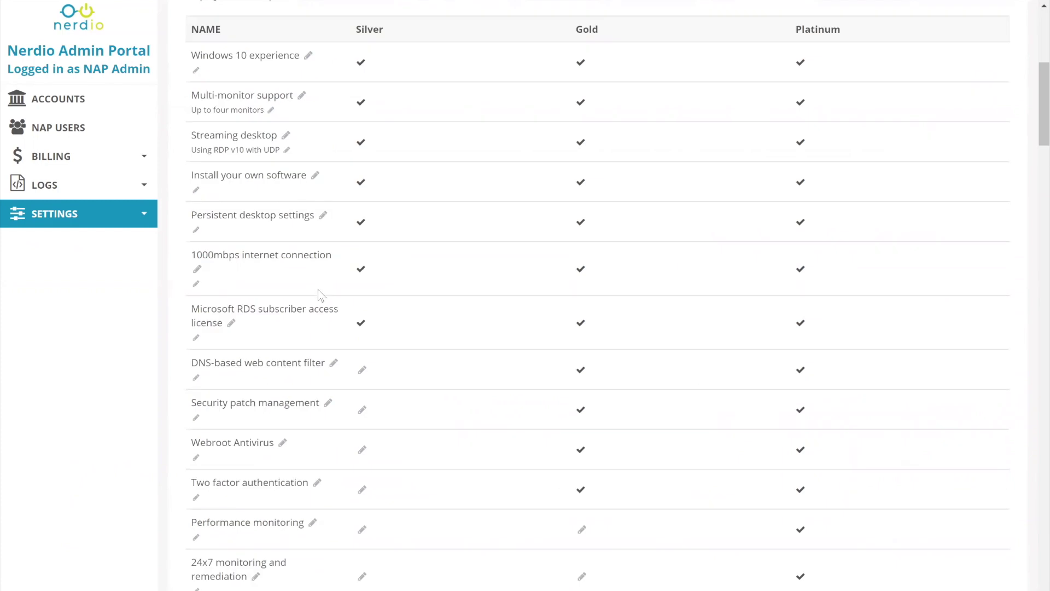
scroll(318, 291, "up", 7)
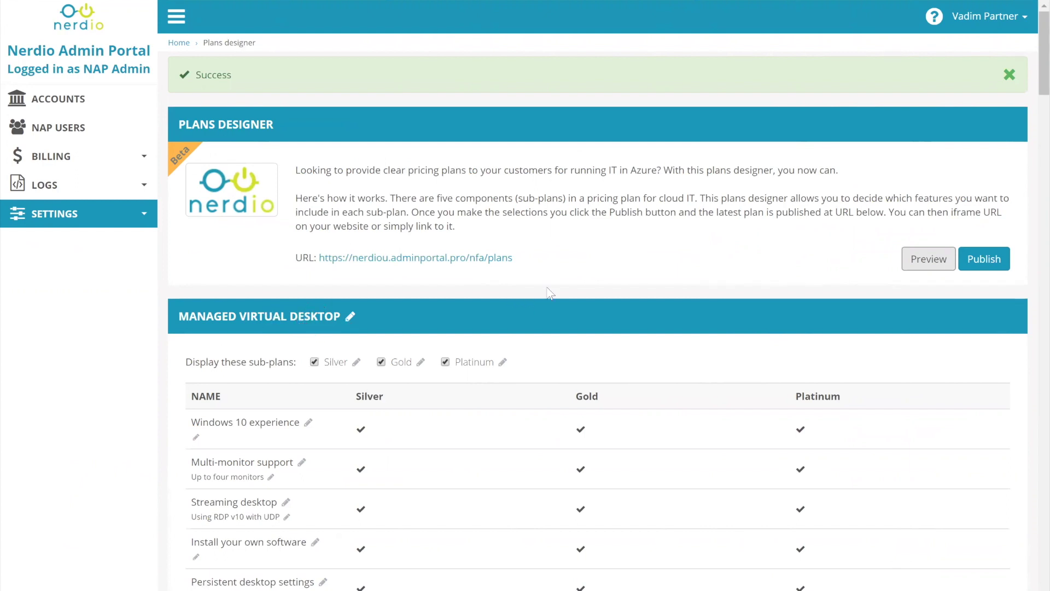
scroll(750, 250, "down", 1)
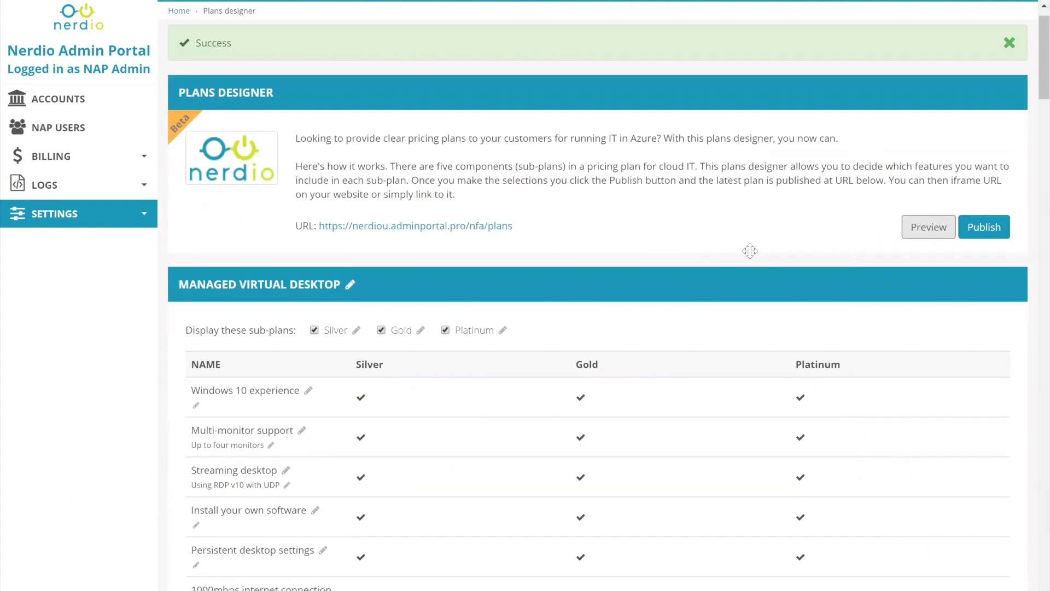
scroll(750, 250, "down", 12)
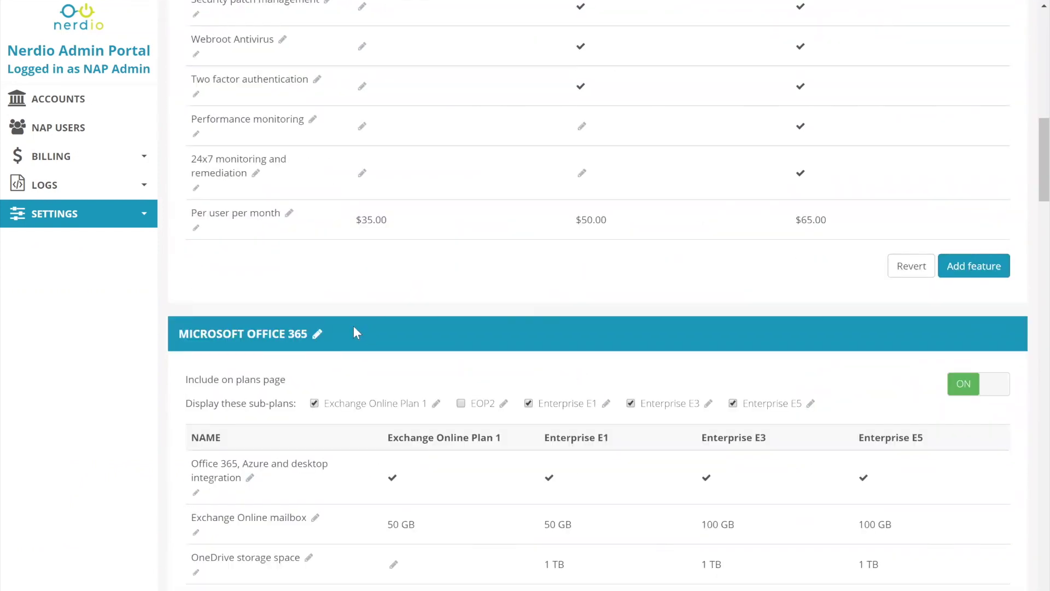
scroll(353, 331, "down", 13)
scroll(670, 229, "down", 7)
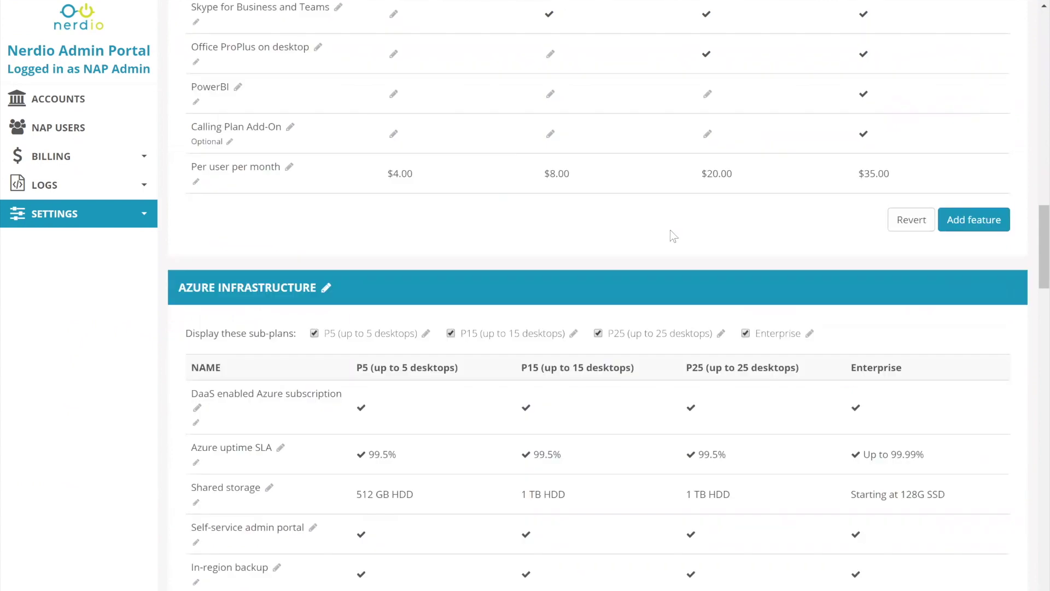
scroll(602, 236, "down", 2)
scroll(589, 251, "down", 20)
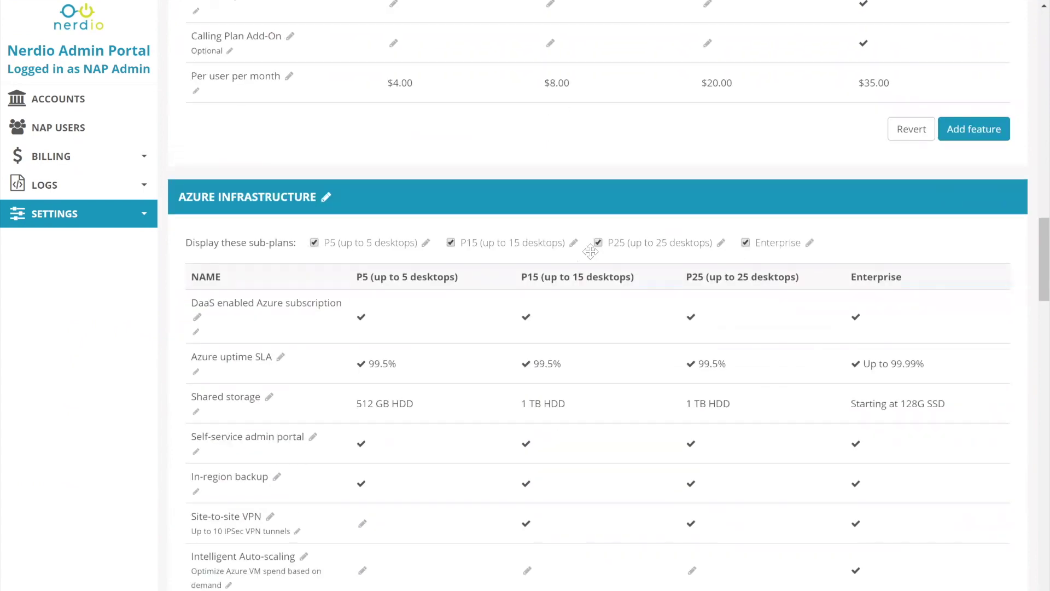
scroll(589, 262, "down", 20)
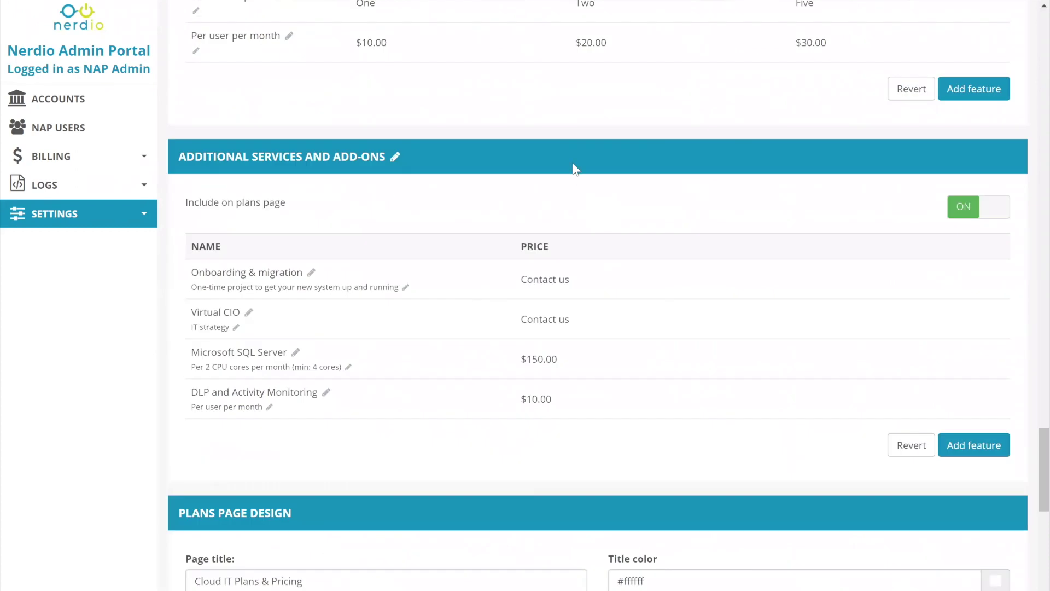
scroll(563, 148, "up", 11)
scroll(595, 123, "up", 20)
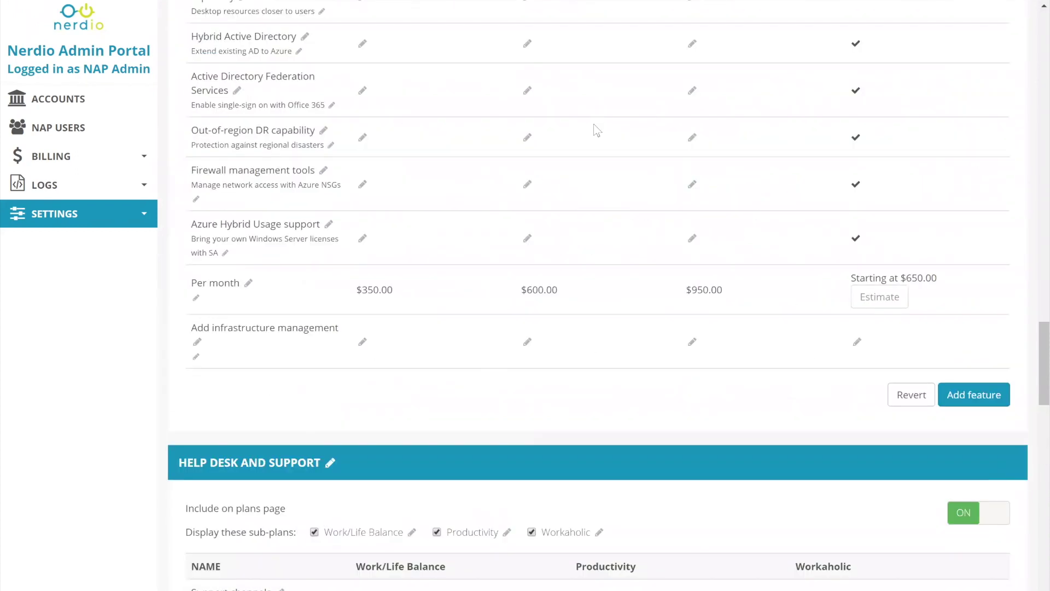
scroll(577, 137, "up", 20)
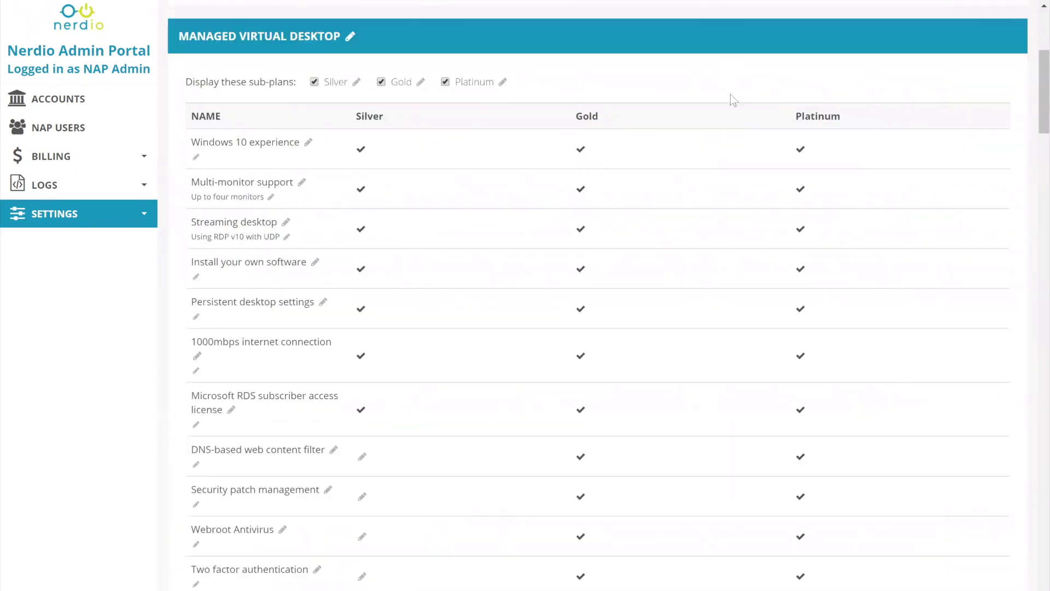
scroll(738, 129, "down", 20)
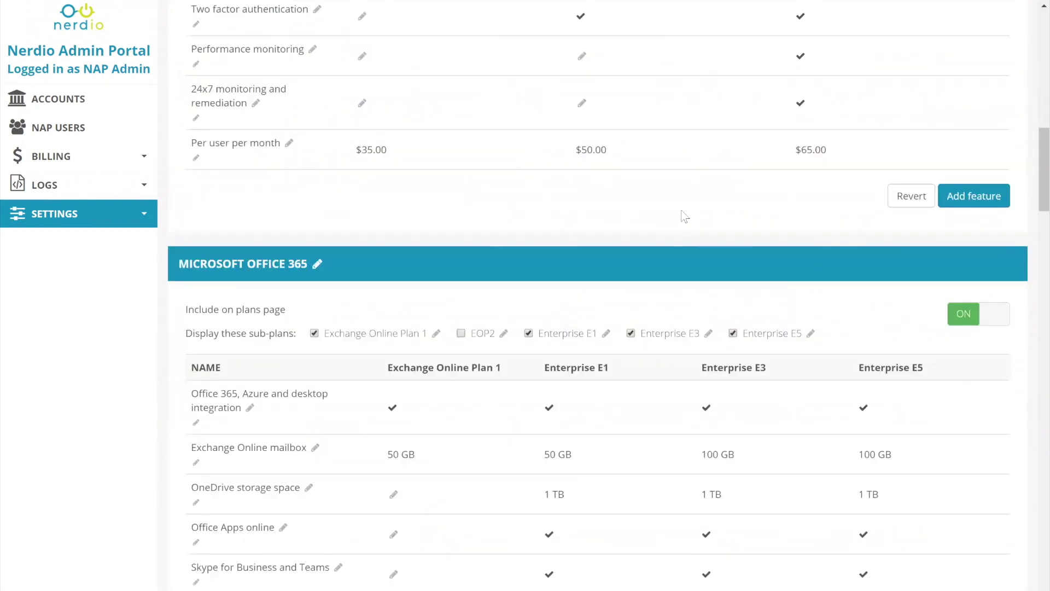
scroll(403, 221, "up", 20)
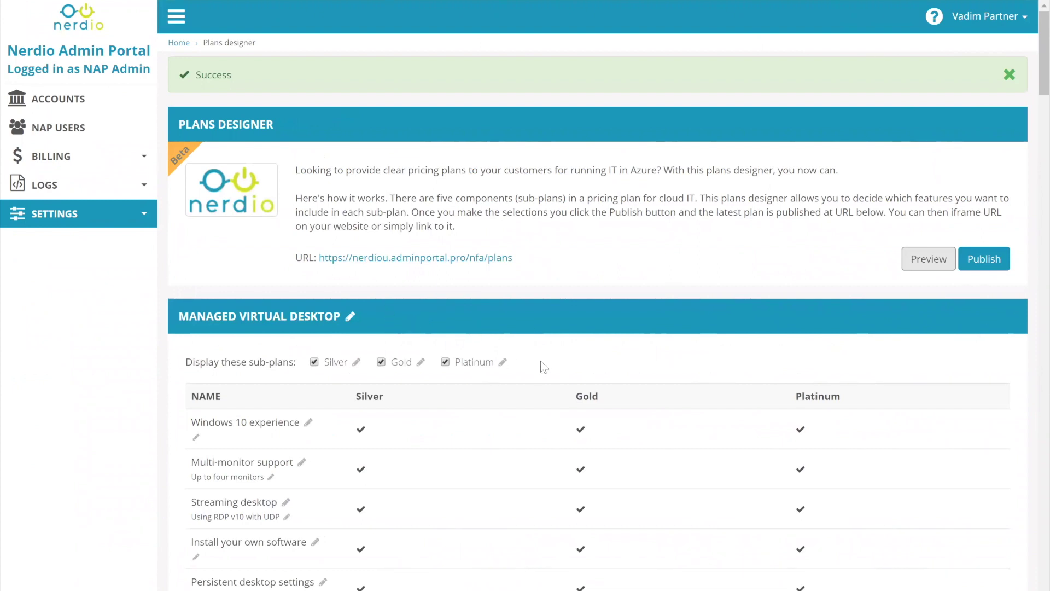
scroll(540, 360, "down", 13)
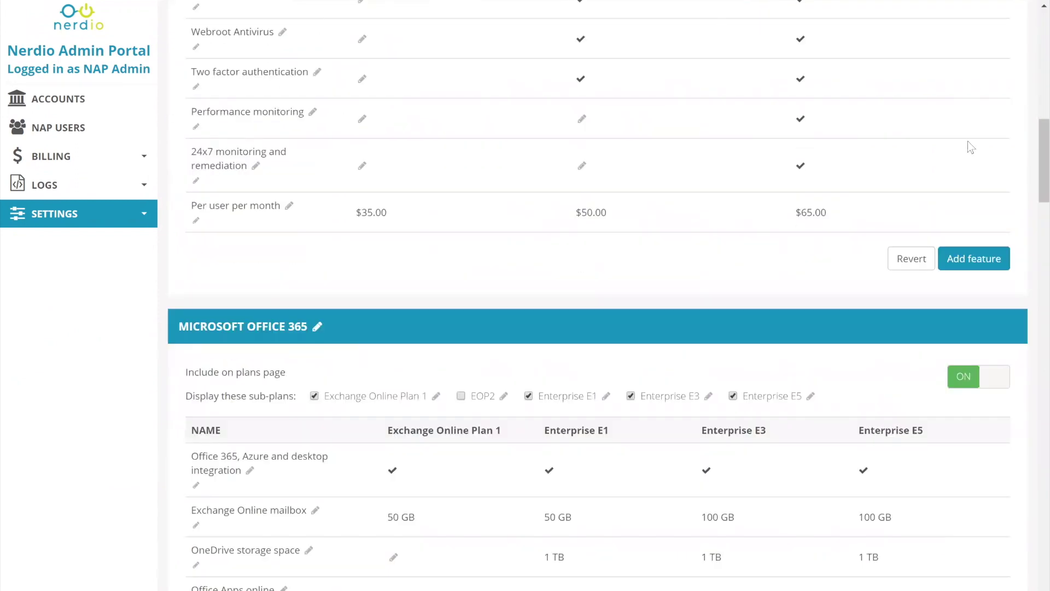
scroll(971, 146, "down", 2)
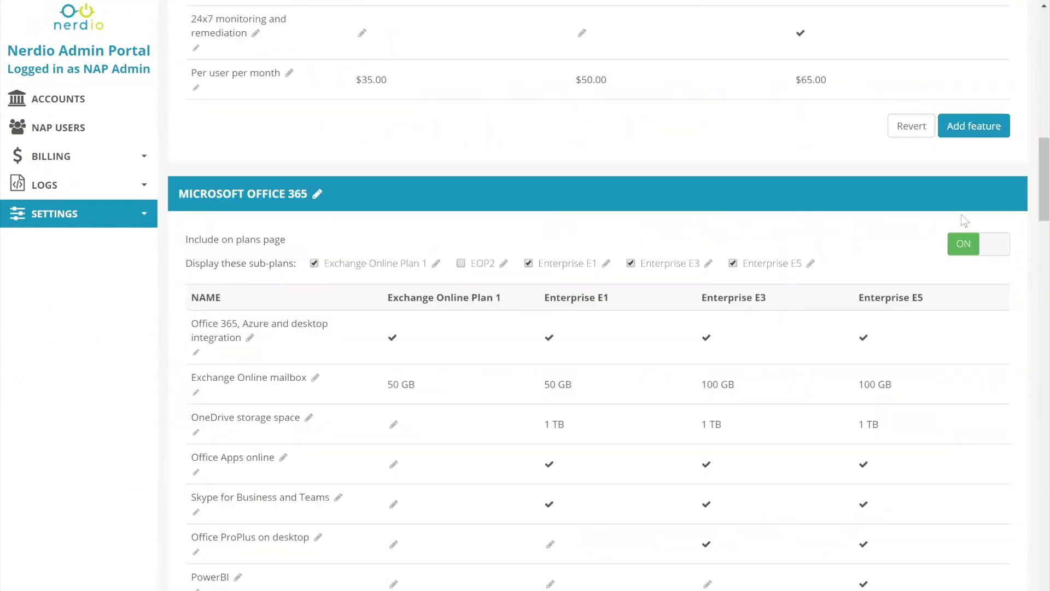
Exclude Microsoft Office 365 from the plans page and review the resulting preview.
left_click(969, 247)
scroll(777, 197, "up", 1)
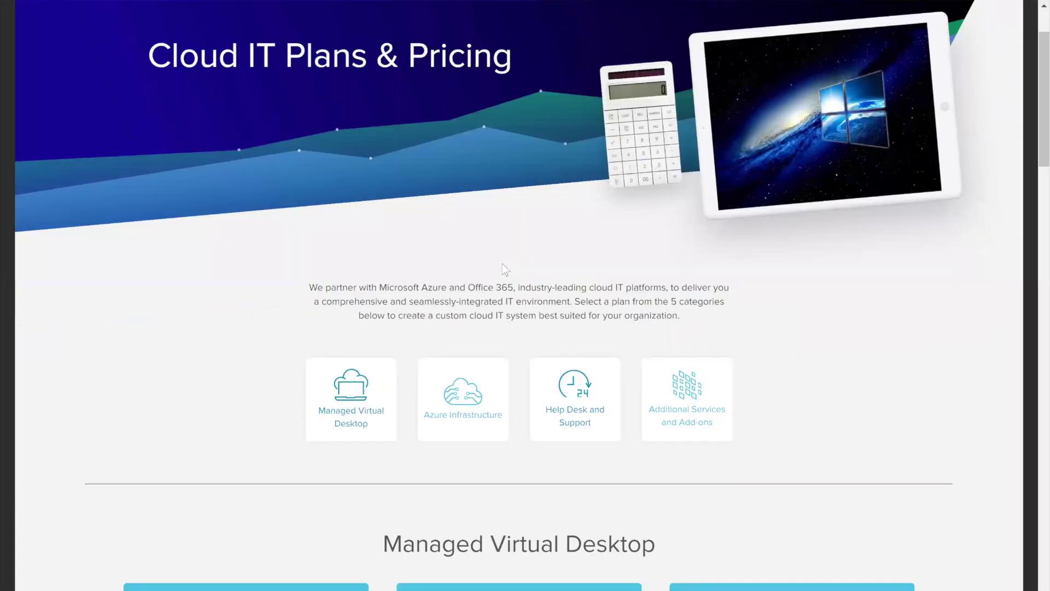
scroll(505, 288, "down", 5)
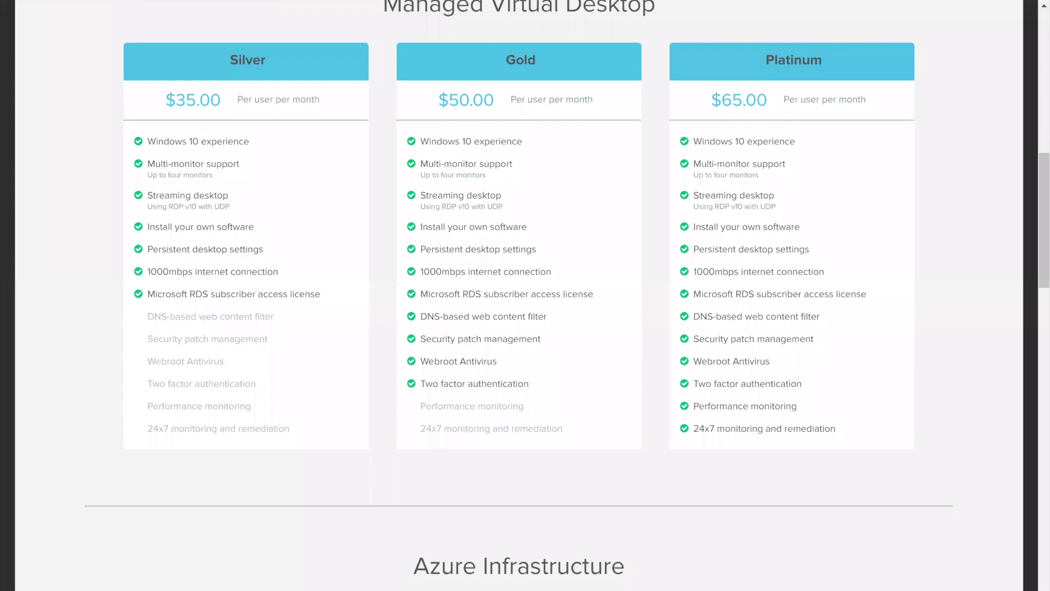
scroll(774, 418, "down", 10)
scroll(774, 419, "up", 2)
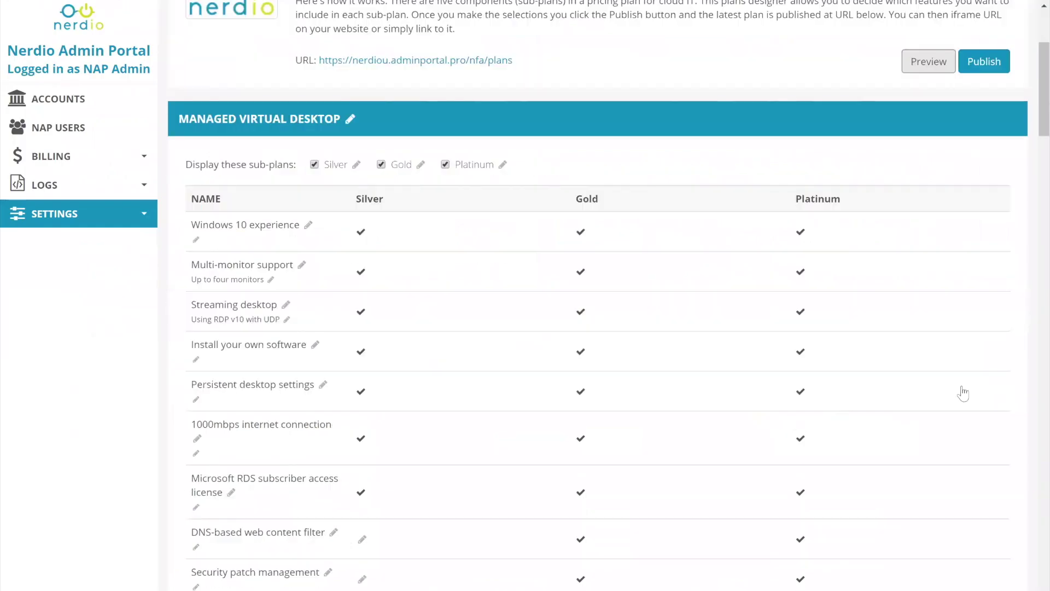
scroll(997, 385, "down", 4)
Switch Microsoft Office 365 back on for the plans page.
scroll(997, 385, "down", 5)
left_click(954, 384)
scroll(952, 388, "down", 7)
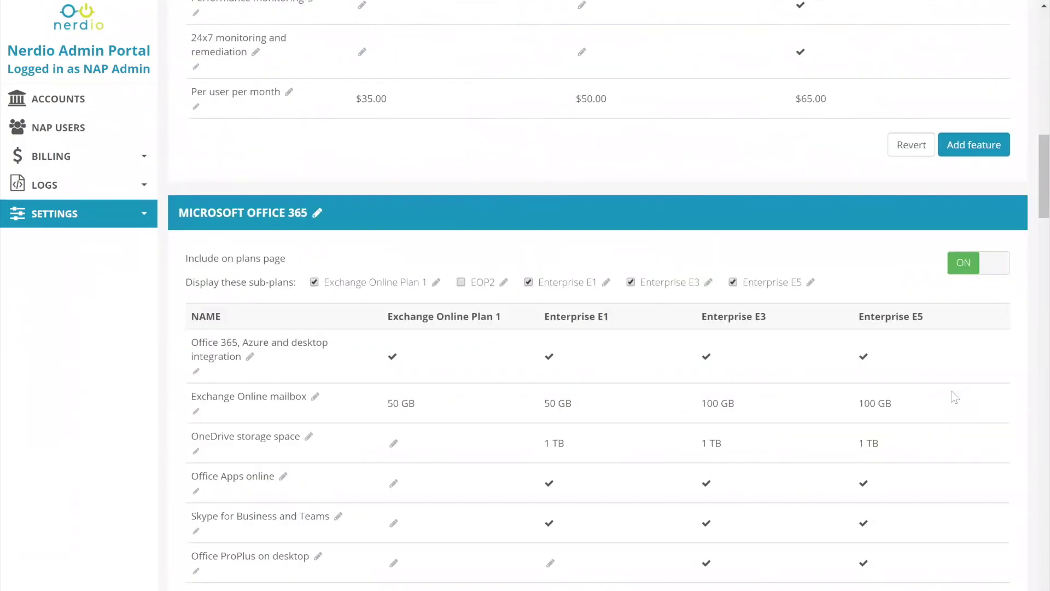
scroll(675, 301, "down", 6)
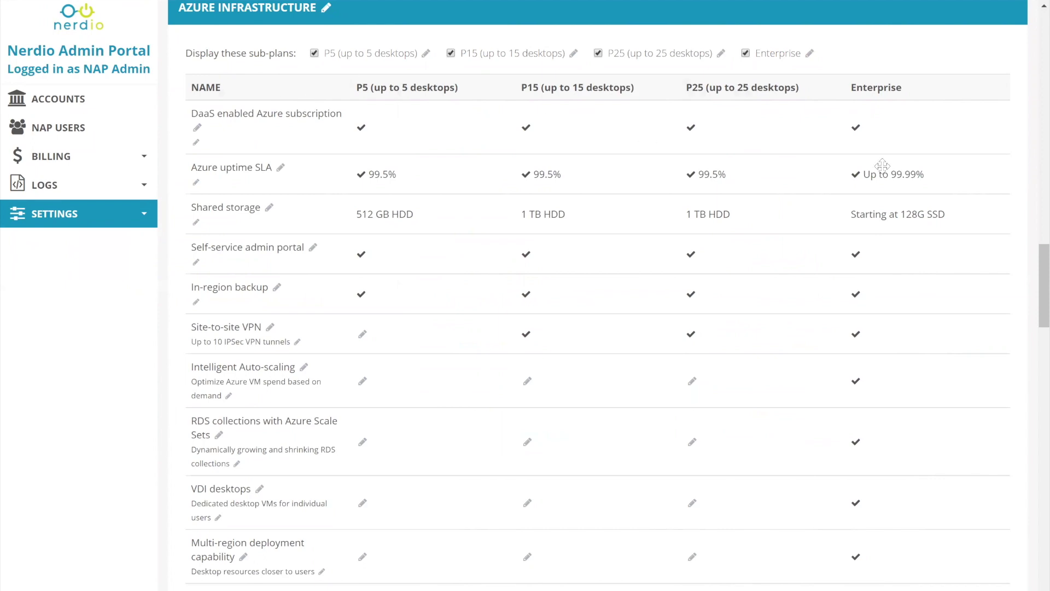
scroll(883, 154, "down", 1)
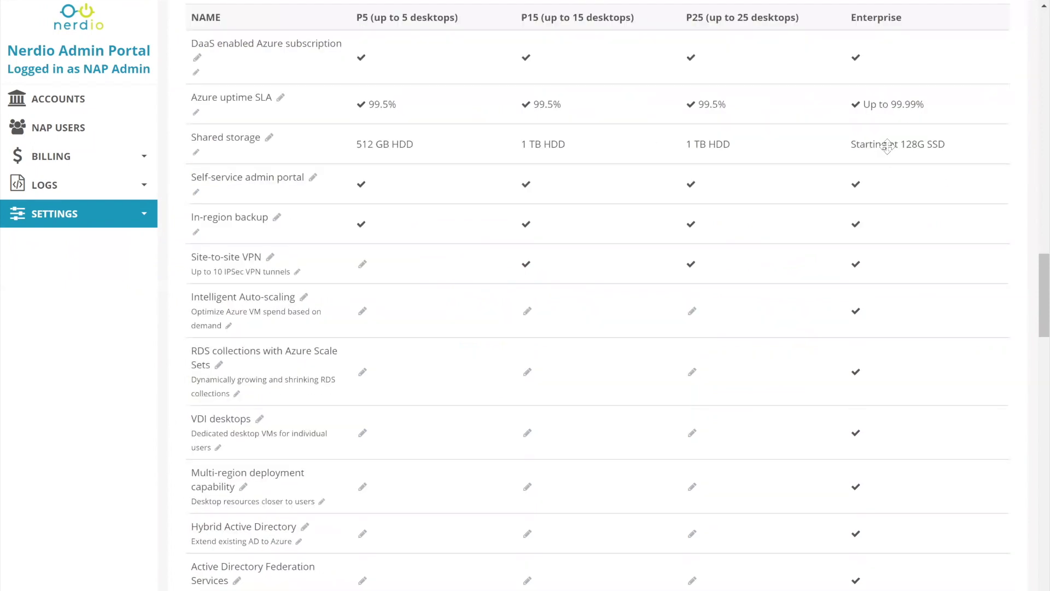
scroll(886, 159, "down", 8)
scroll(602, 169, "down", 10)
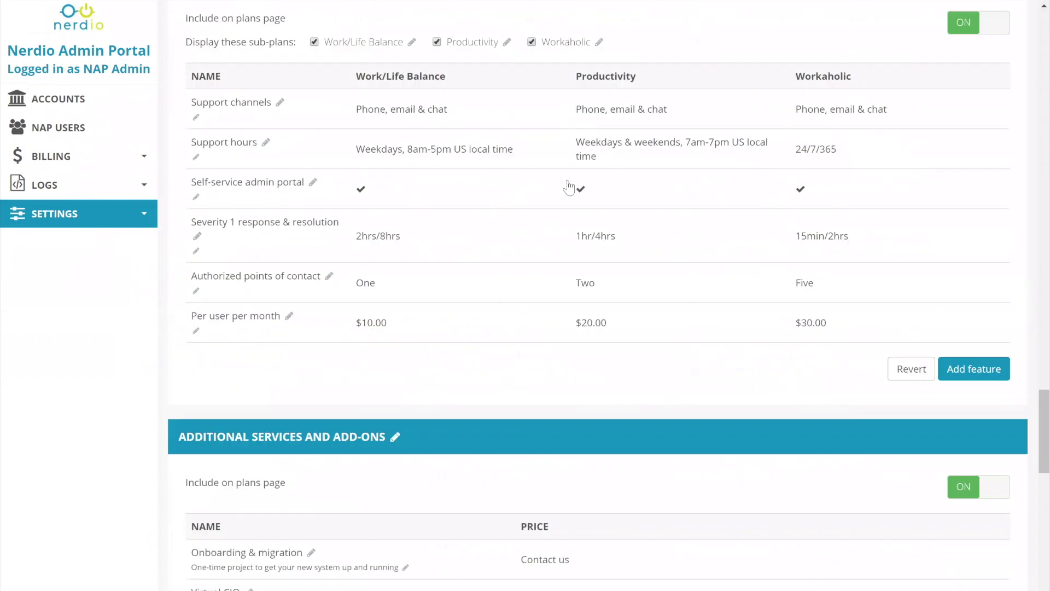
scroll(294, 139, "up", 3)
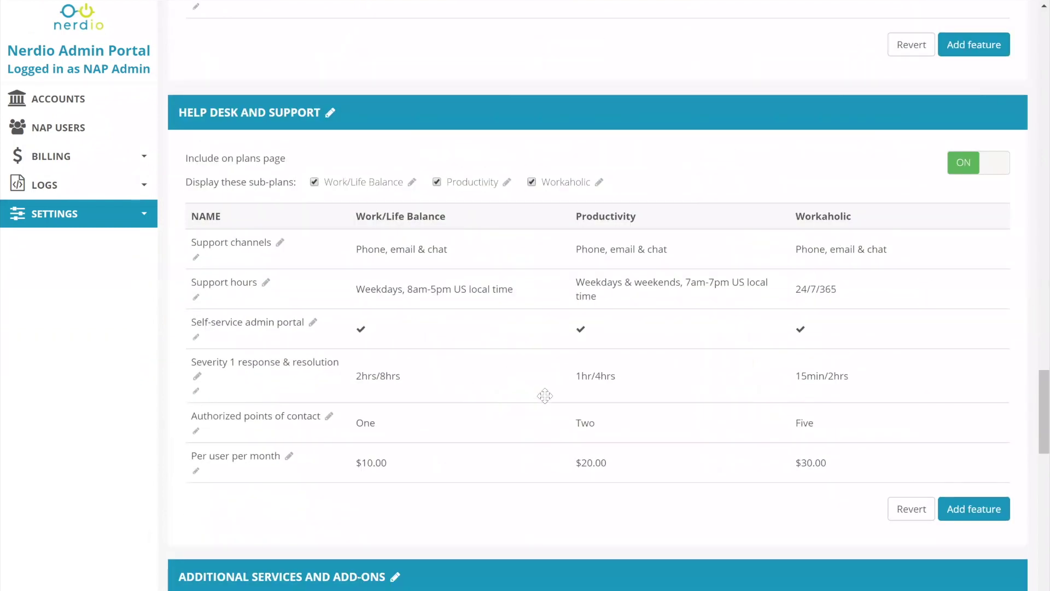
scroll(398, 484, "down", 1)
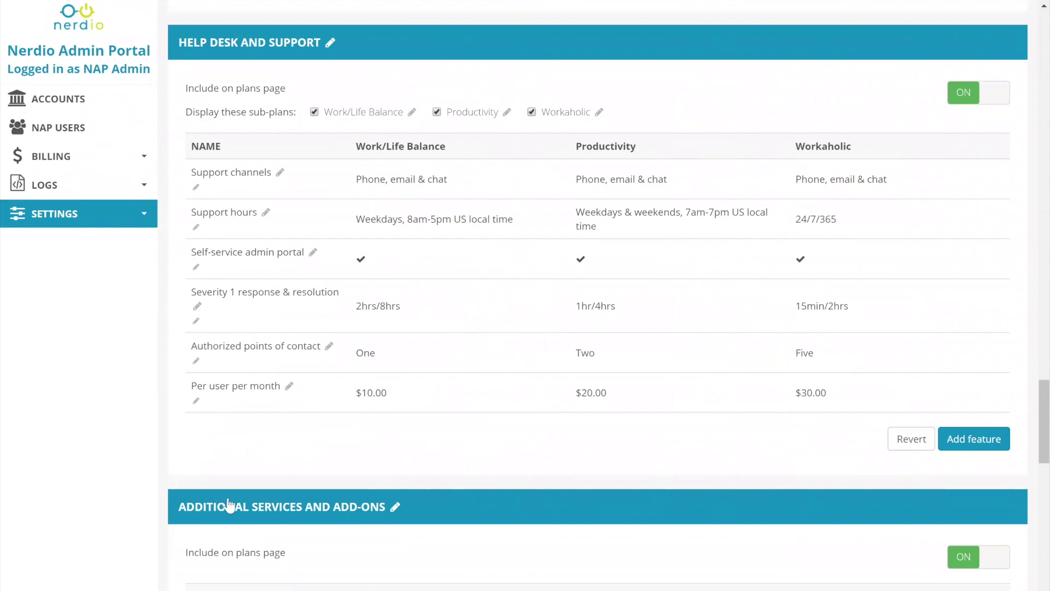
scroll(698, 320, "up", 20)
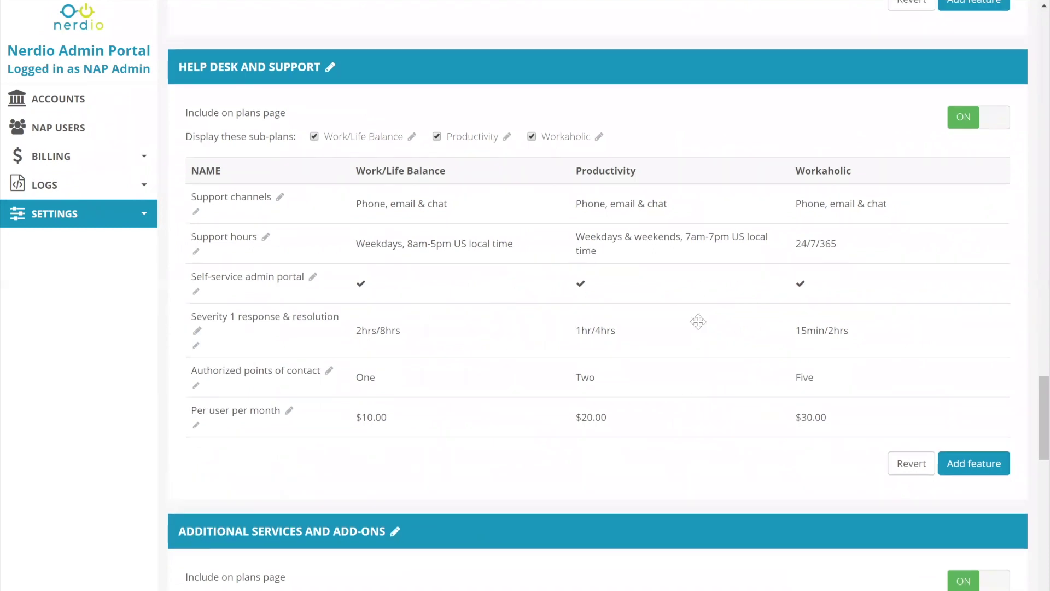
scroll(626, 343, "up", 15)
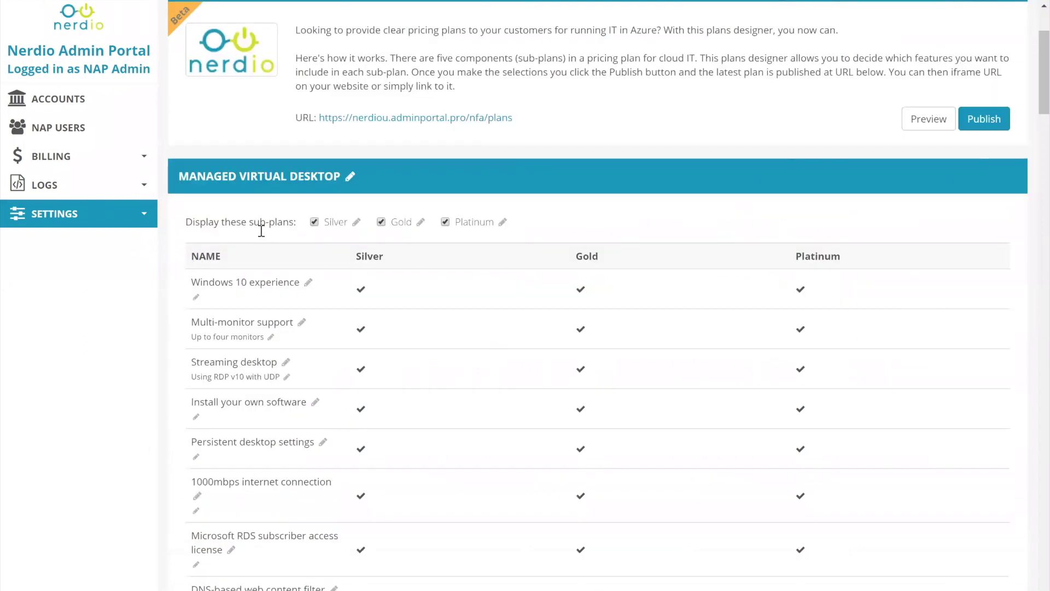
Retitle the Managed Virtual Desktop section as 'Virtual User Evnrionments'.
left_click(350, 177)
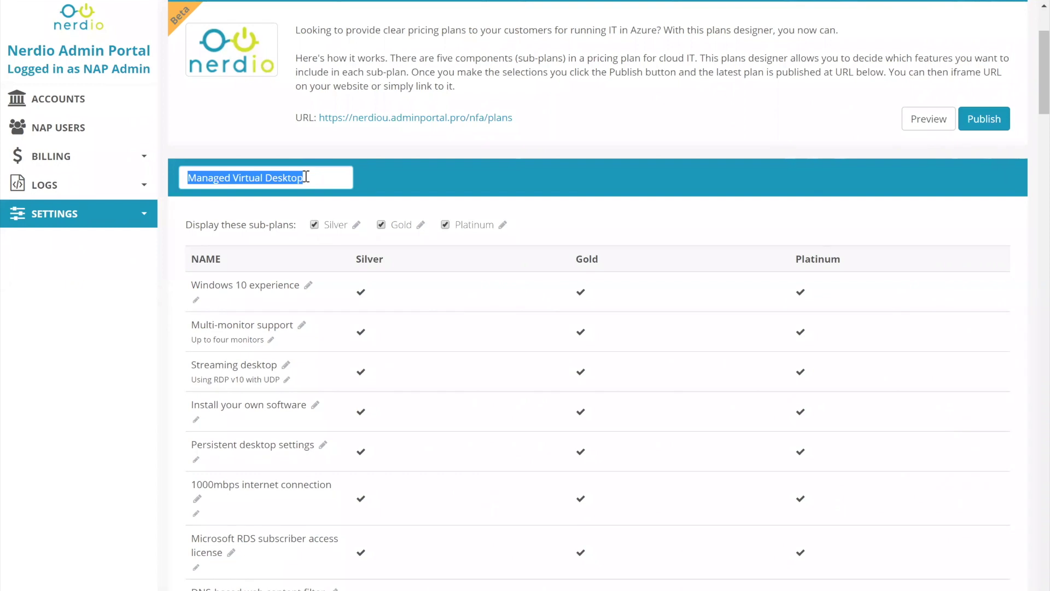
type("Vir")
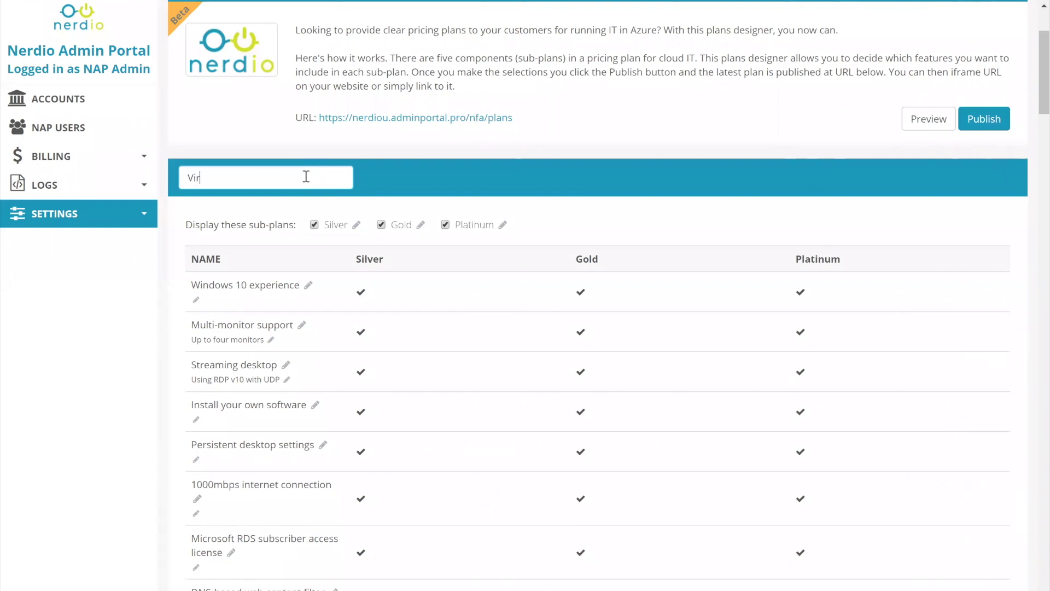
type("tual User Environem")
key("BackSpace")
key("BackSpace")
type("viron")
double_click(285, 184)
type("Evn")
scroll(463, 290, "down", 3)
left_click(546, 63)
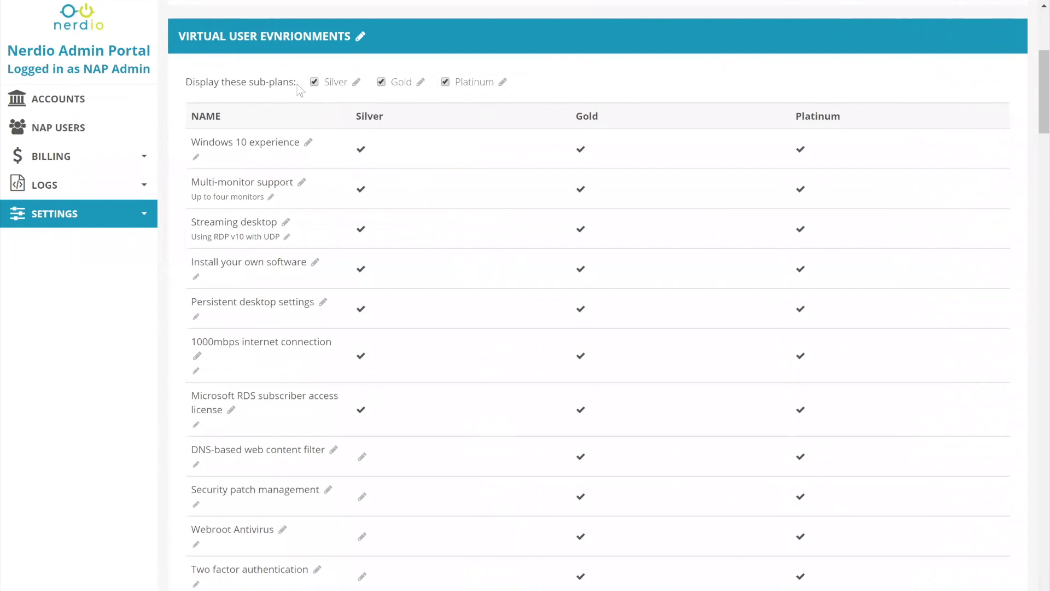
Toggle the Silver, Gold and Platinum sub-plan columns so all three are shown.
scroll(361, 96, "down", 1)
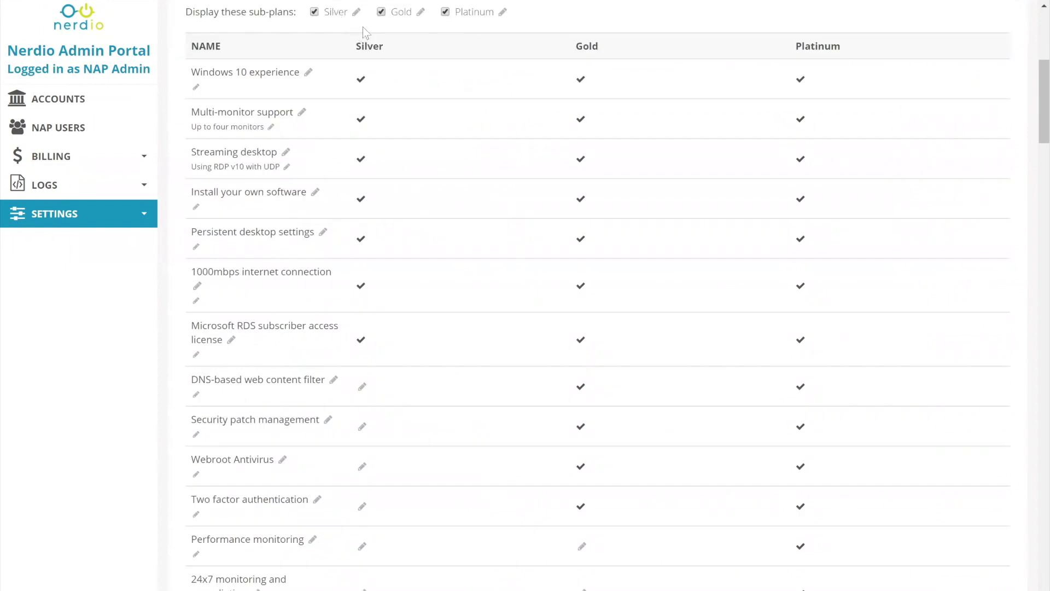
left_click(380, 12)
left_click(447, 12)
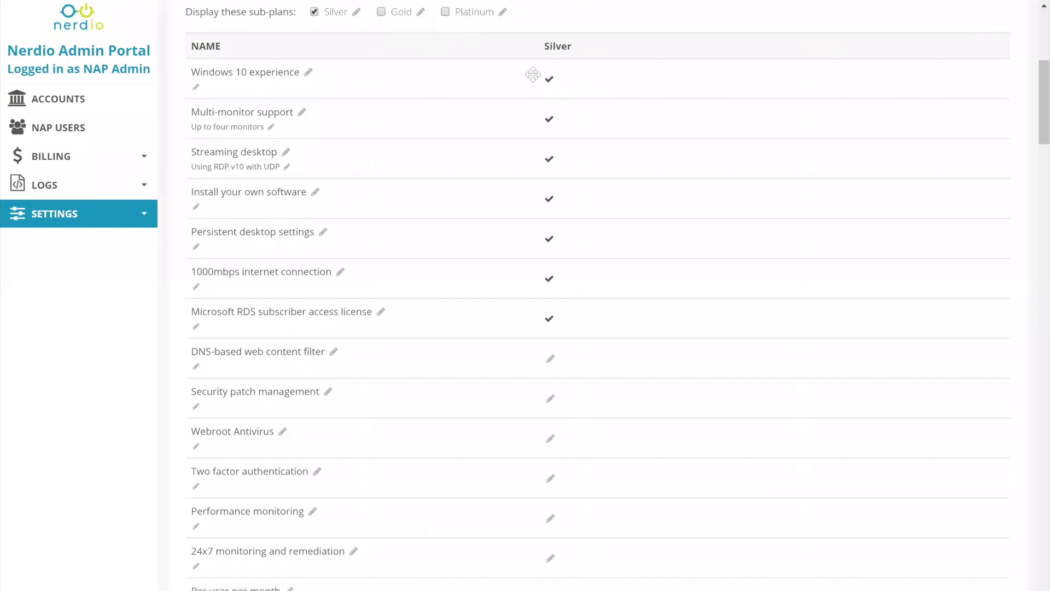
left_click(444, 12)
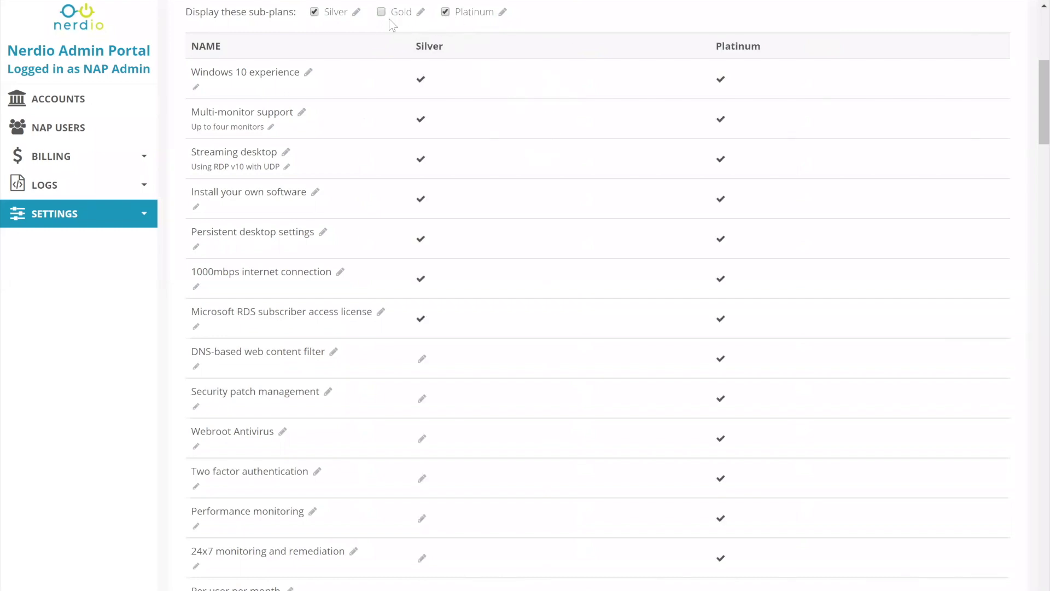
left_click(381, 12)
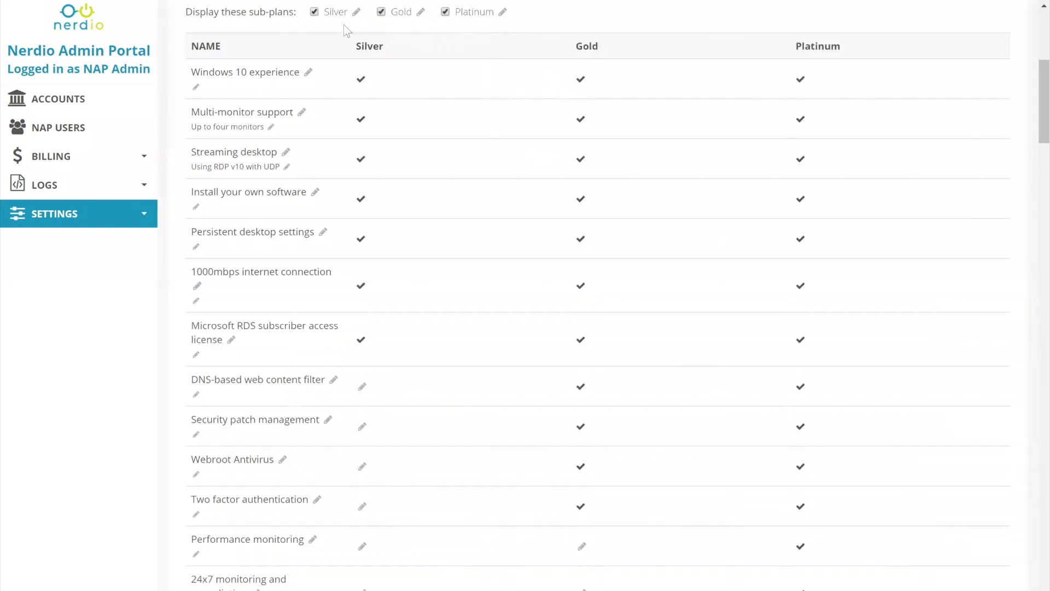
left_click(337, 12)
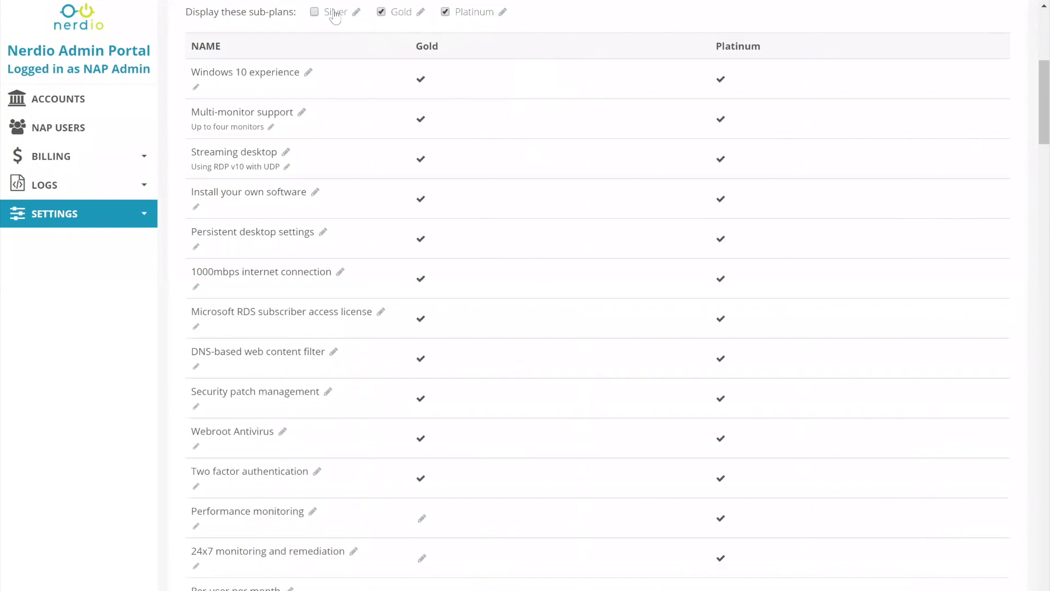
left_click(345, 12)
Rename Silver, Gold and Platinum to Professional, Performance and Enterprise.
left_click(358, 13)
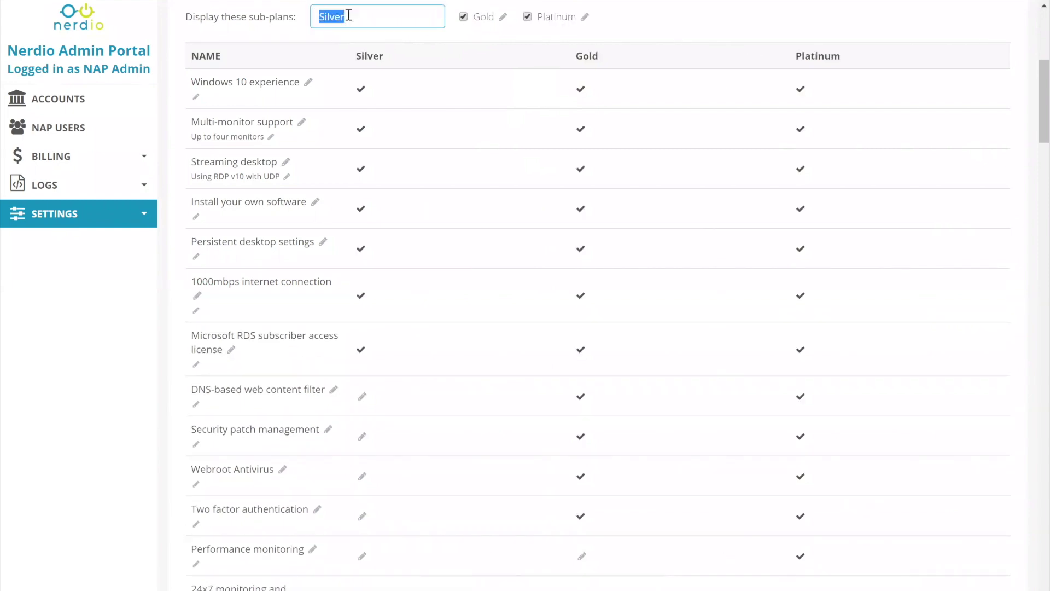
type("Professional")
key("Return")
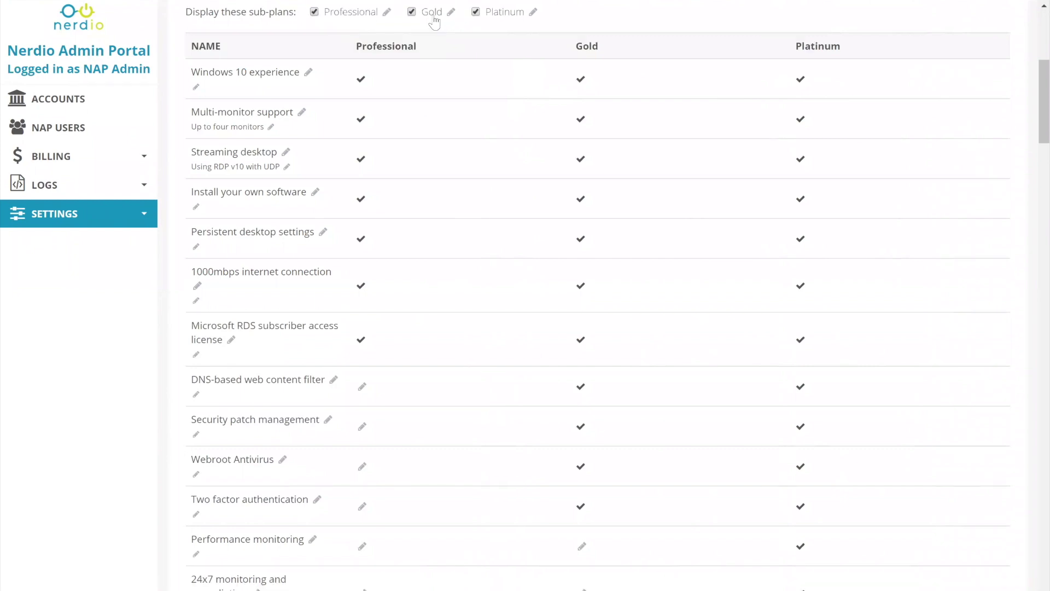
left_click(452, 11)
type("O")
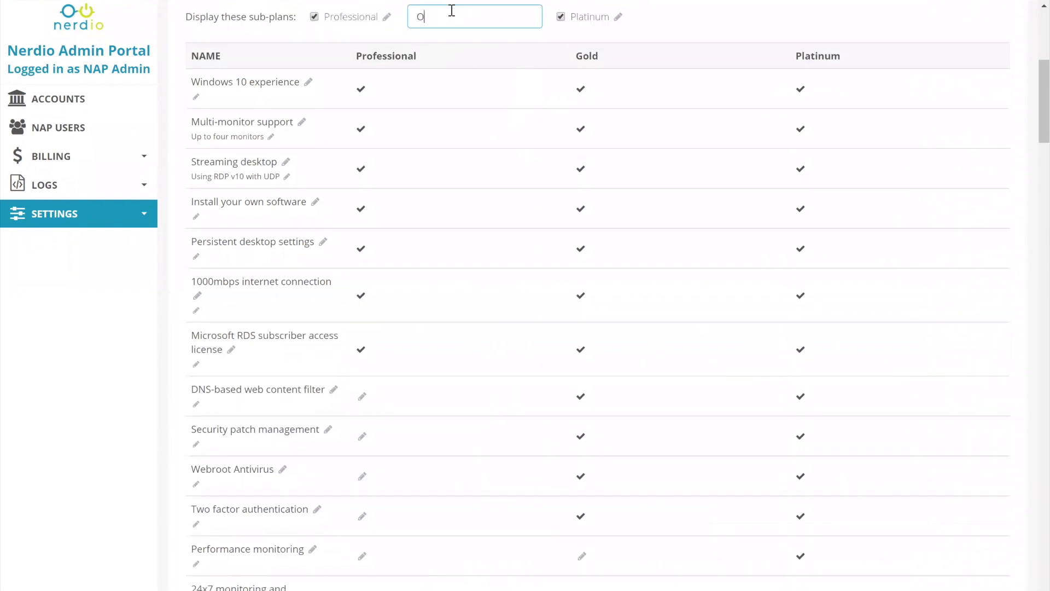
type("Performance")
key("Return")
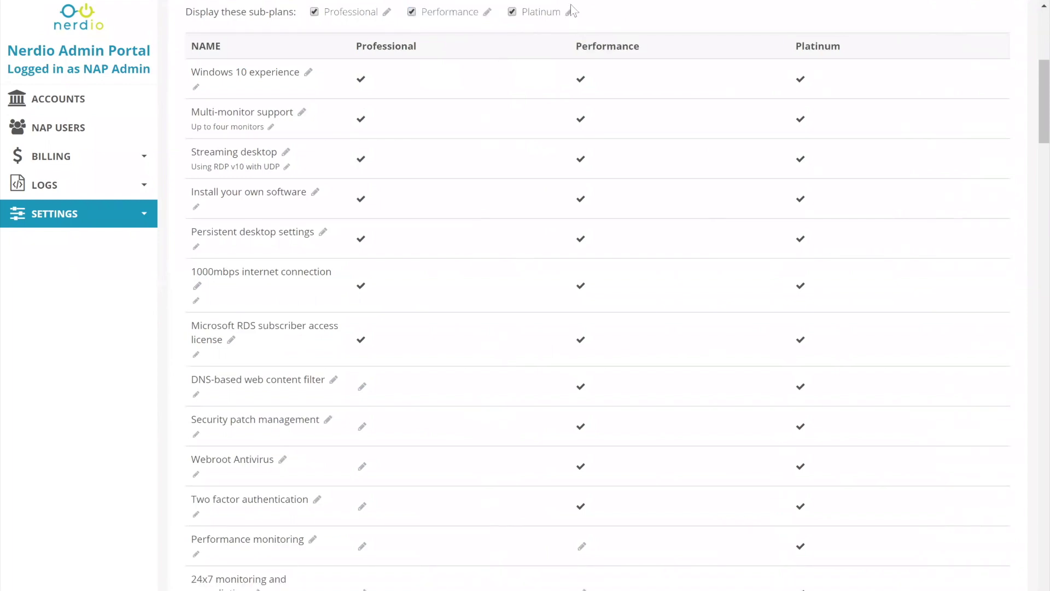
left_click(571, 15)
type("Ente")
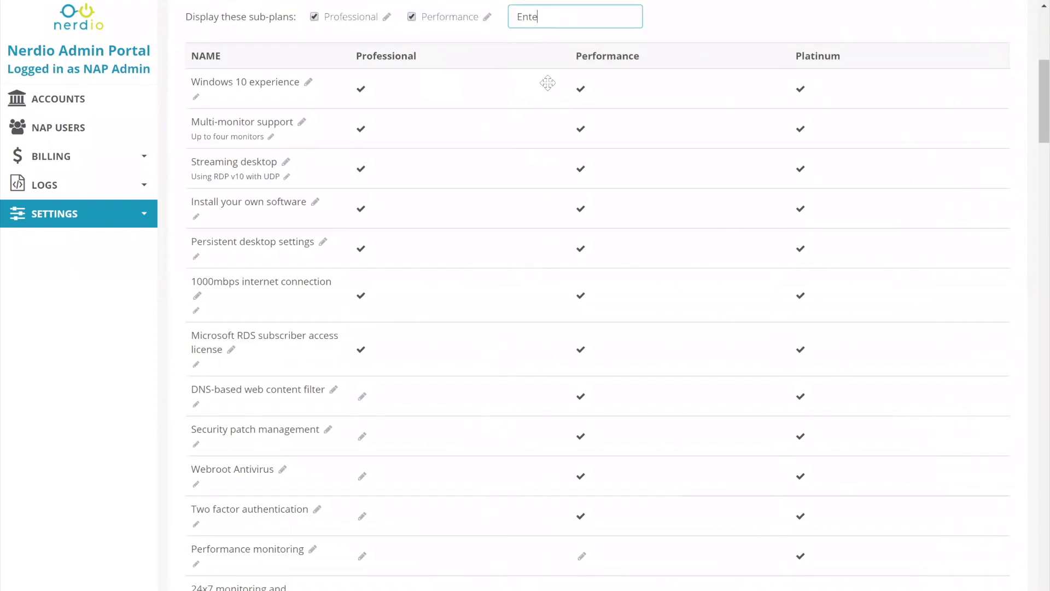
type("rprise")
key("Return")
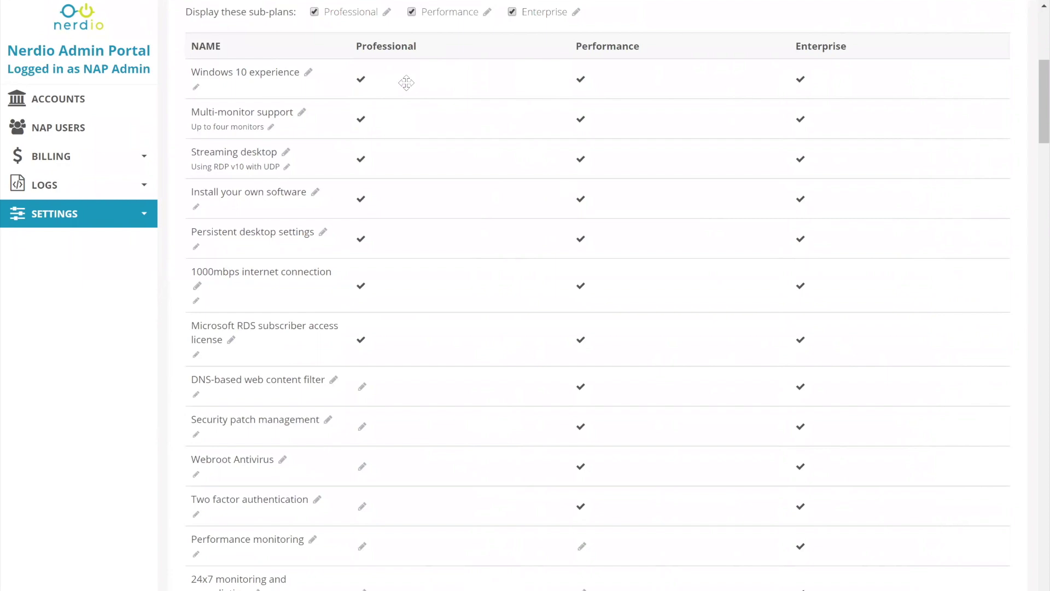
Delete the Windows 10 experience feature row, leaving Multi-monitor support first.
left_click(263, 74)
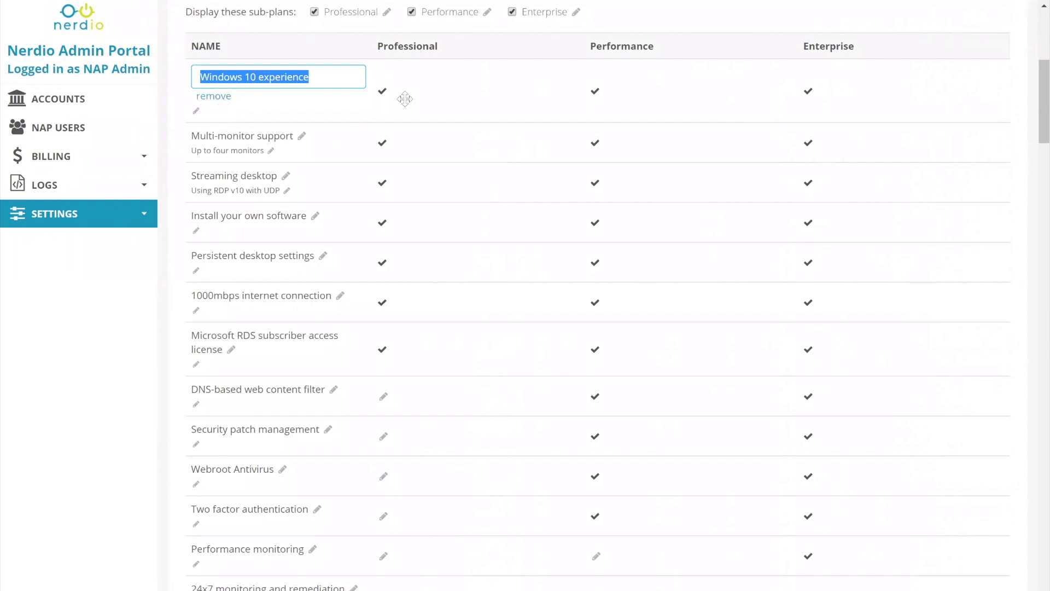
left_click(307, 97)
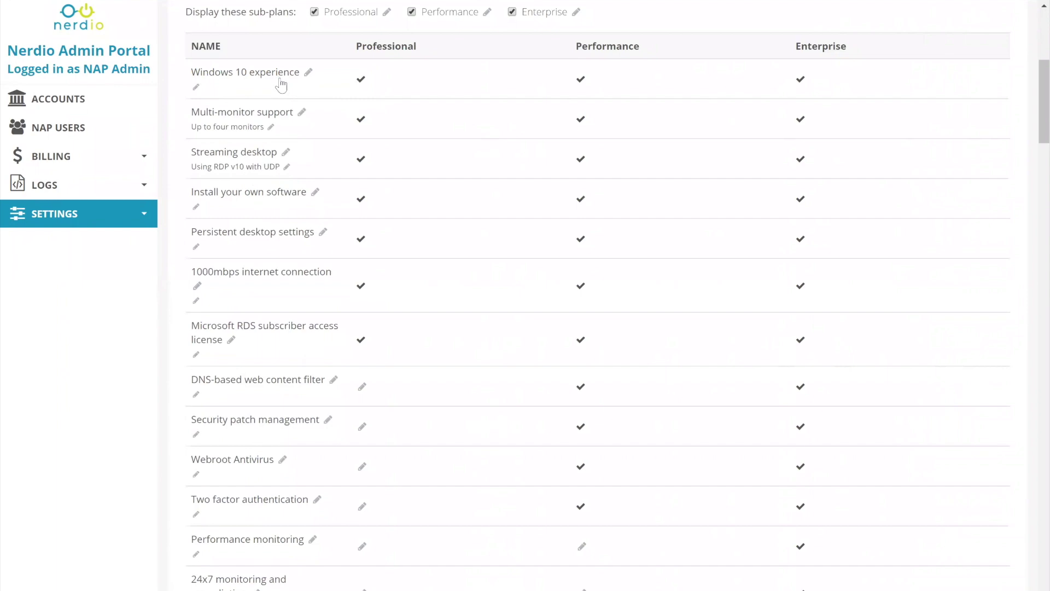
left_click(213, 73)
left_click(214, 101)
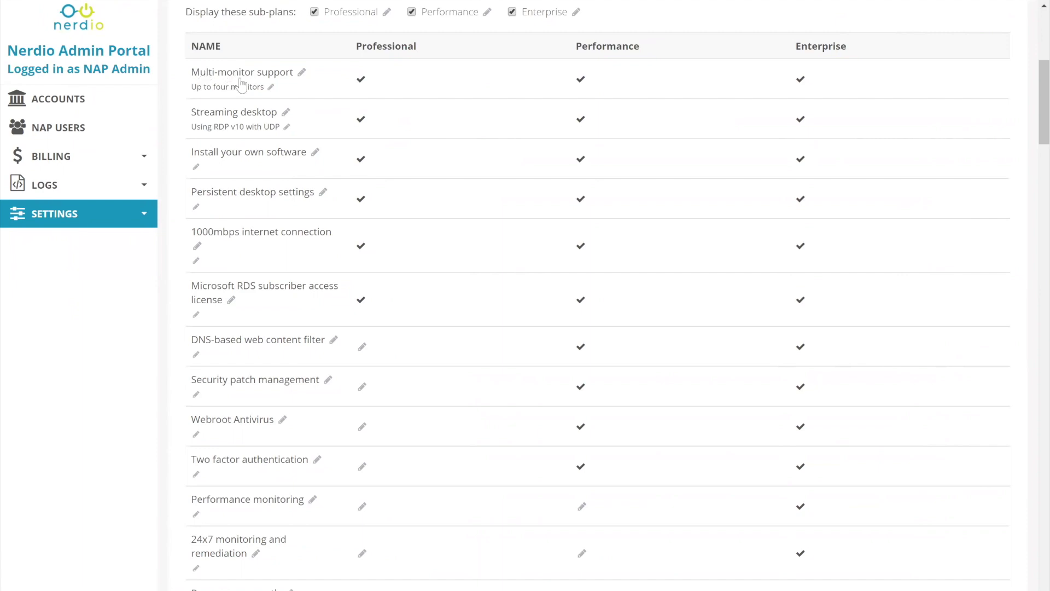
left_click(257, 72)
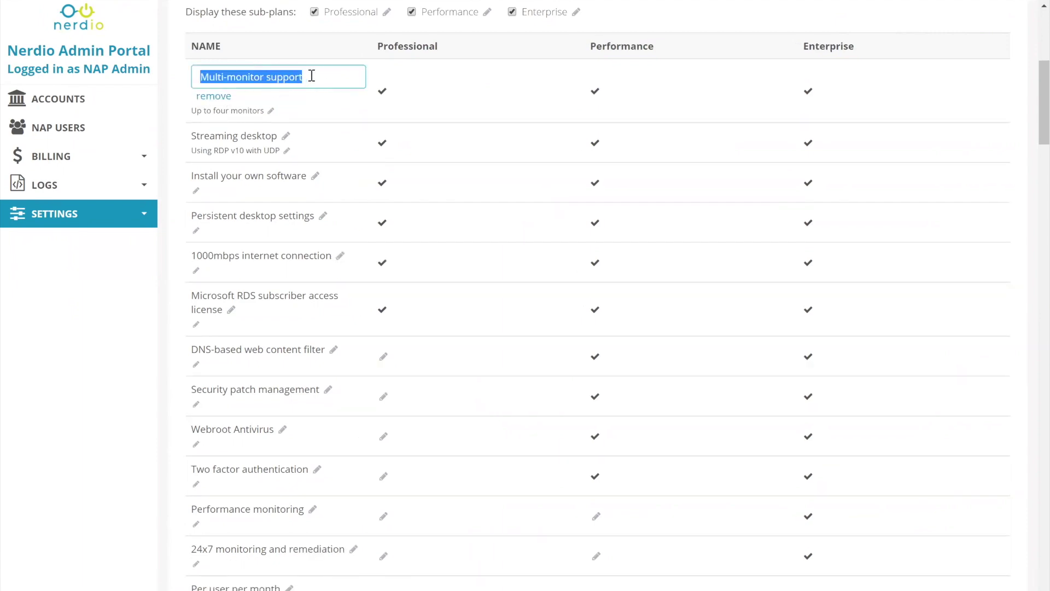
left_click_drag(308, 81, 271, 82)
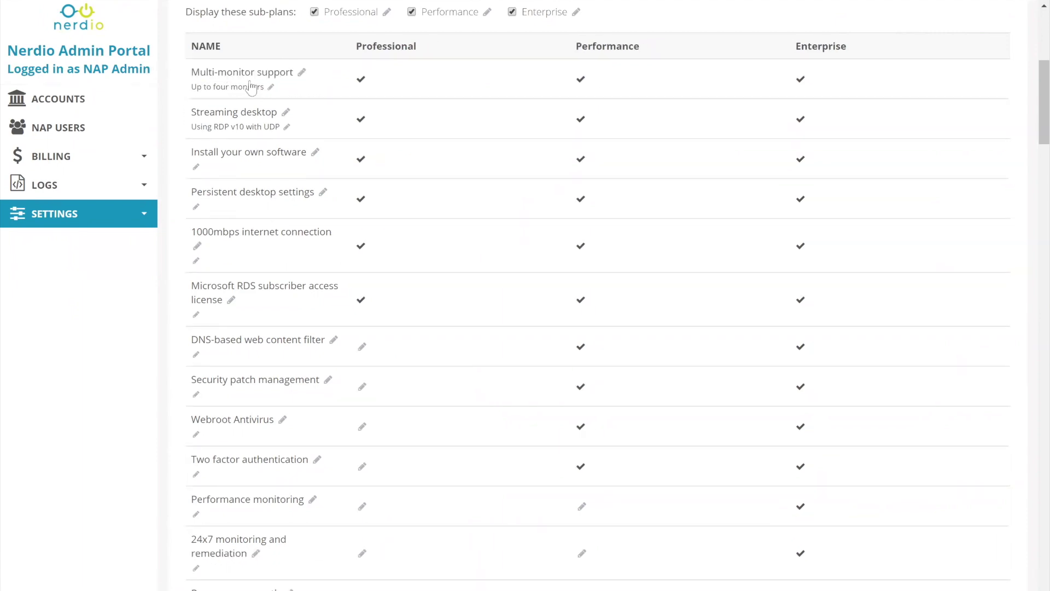
left_click(246, 79)
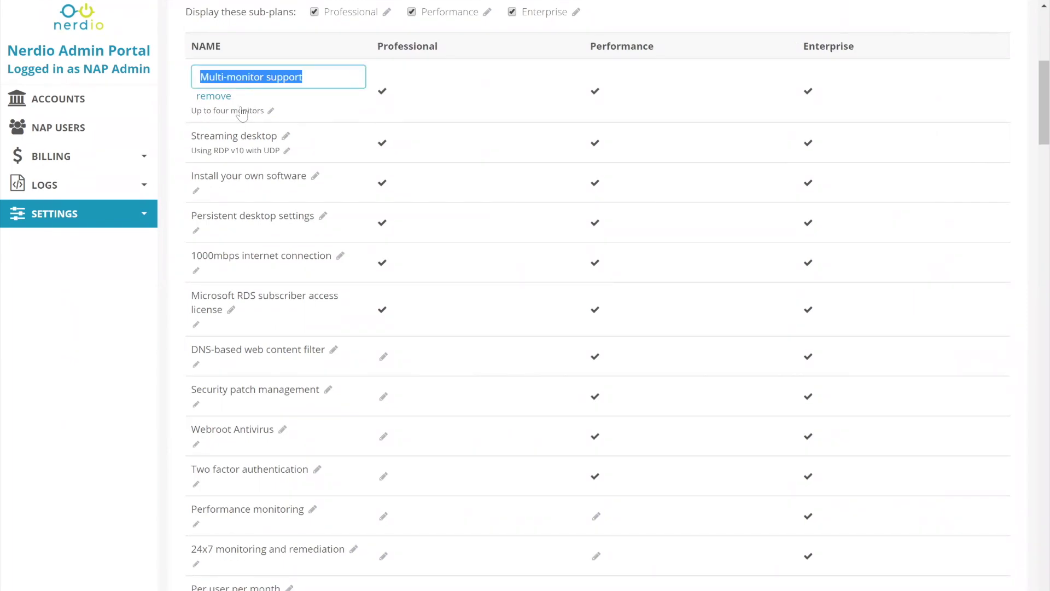
left_click(242, 94)
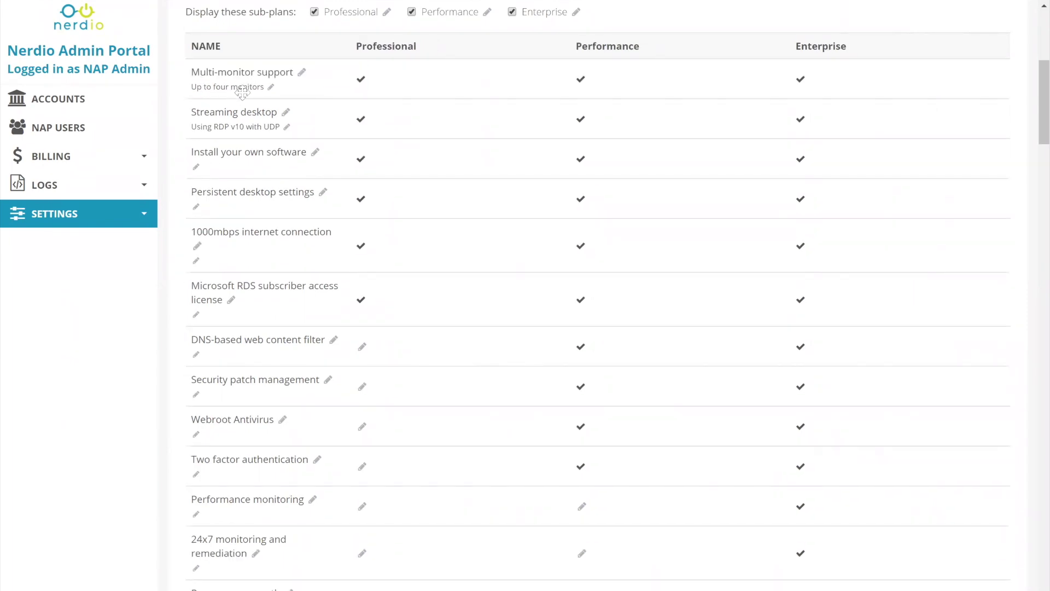
Clear the 'Up to four monitors' subtitle from Multi-monitor support.
left_click(242, 88)
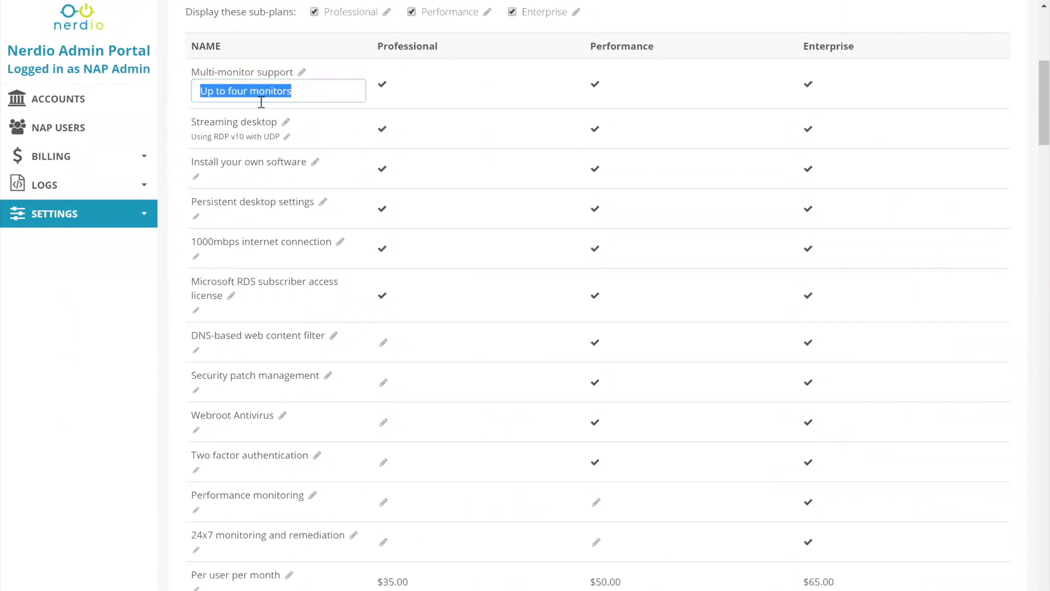
left_click(423, 111)
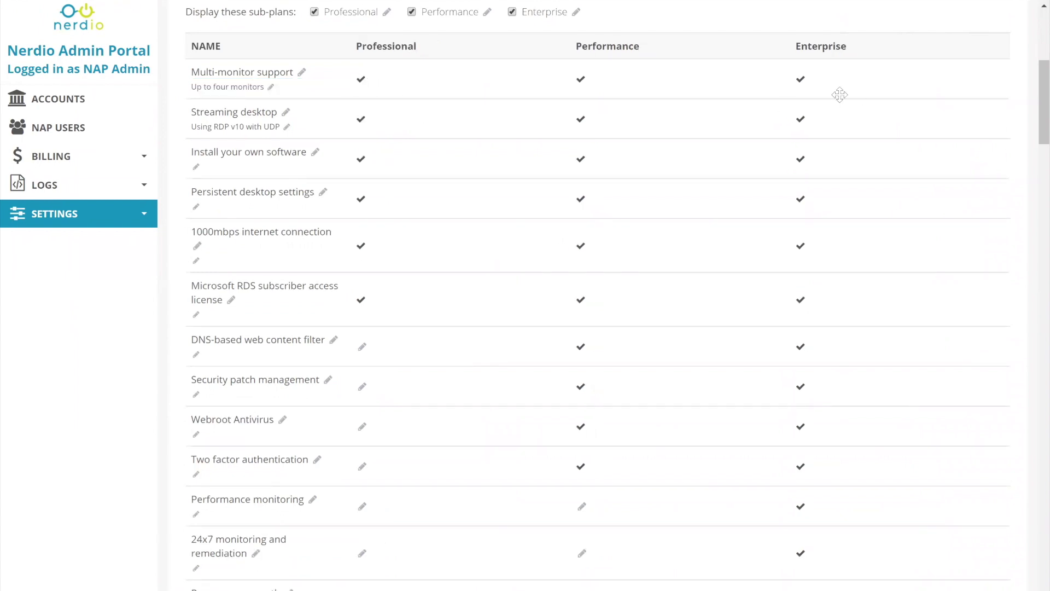
left_click(362, 83)
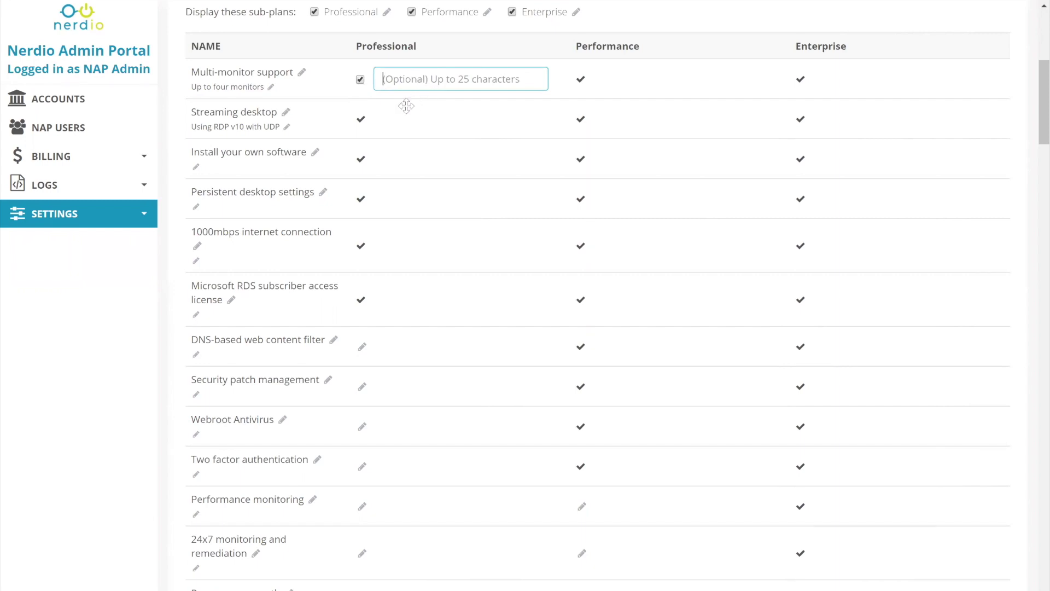
left_click(266, 88)
key("BackSpace")
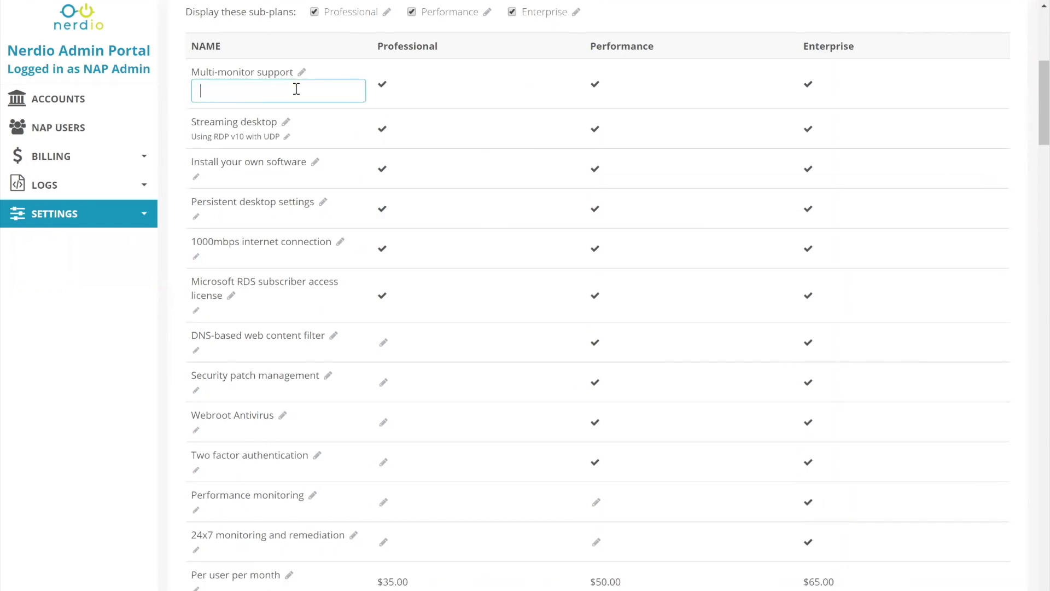
left_click(443, 108)
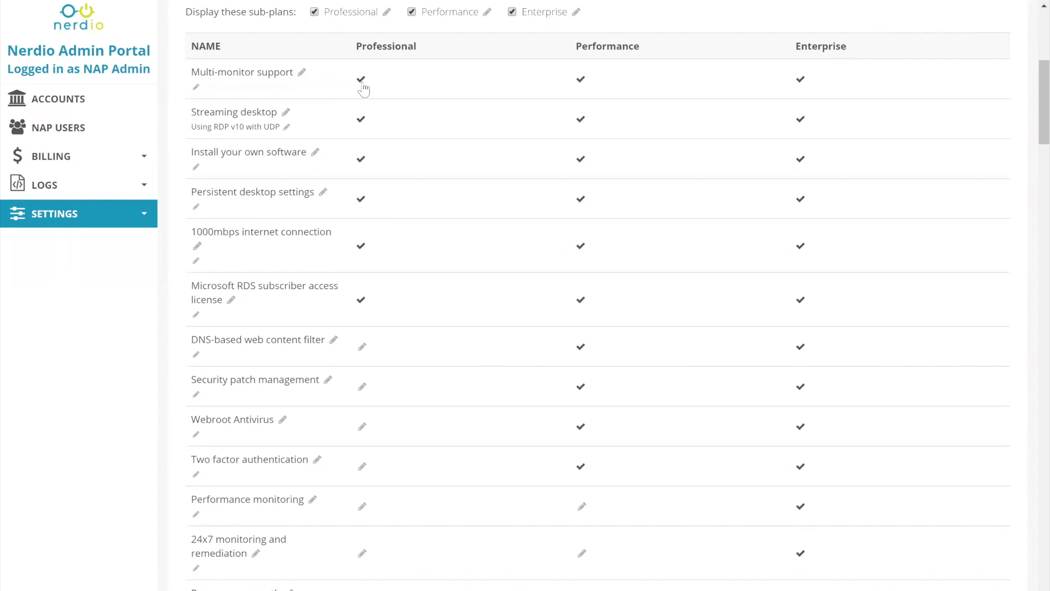
Enter 2, 3 and 4 screens per plan and move the row below Streaming desktop.
left_click(362, 82)
type("2")
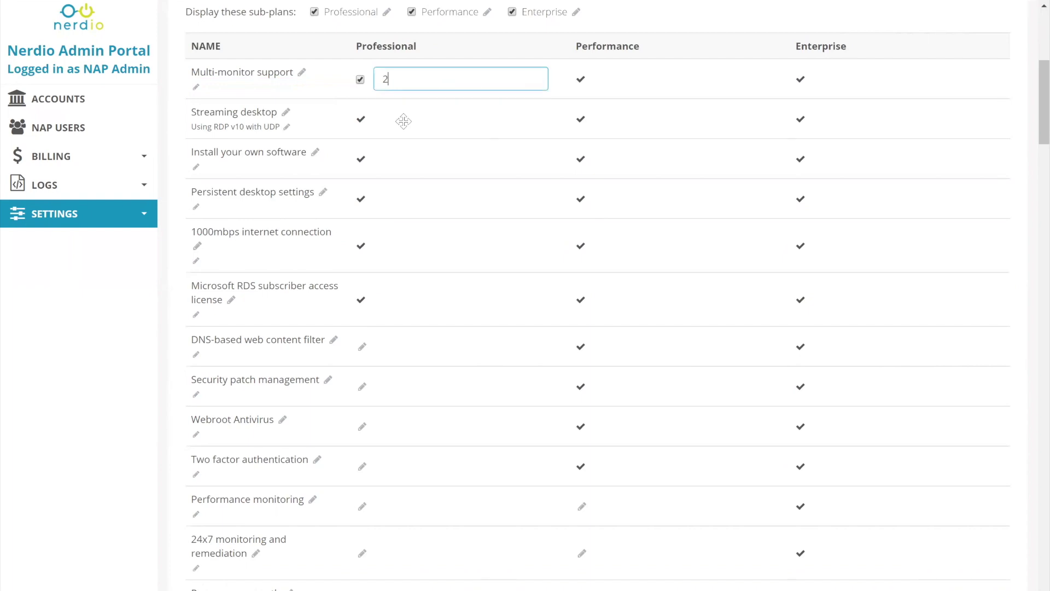
type(" screens")
left_click(589, 79)
type("3")
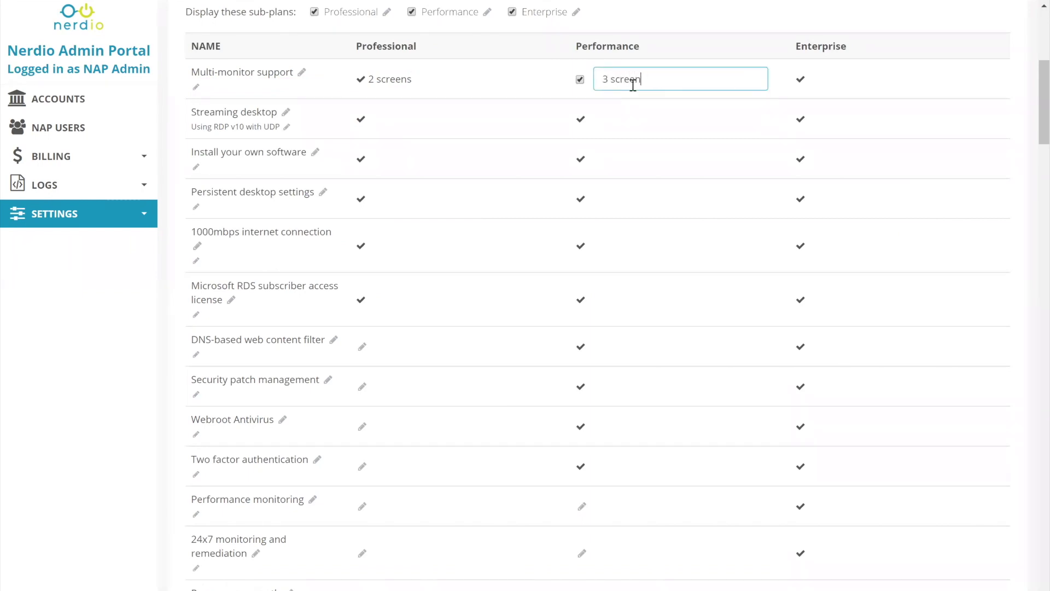
key("Return")
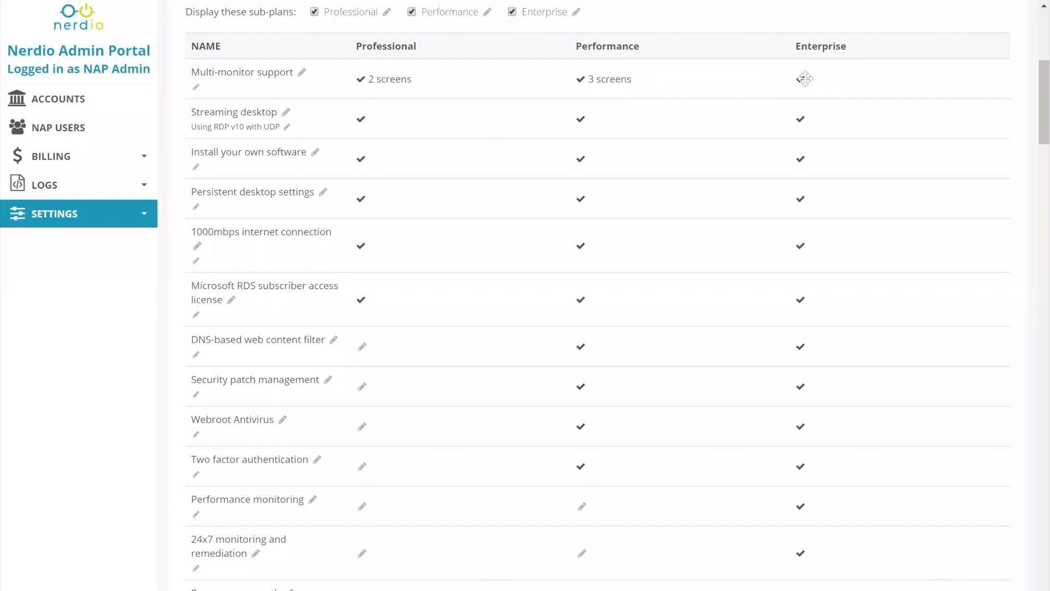
left_click(817, 83)
type("4 sc")
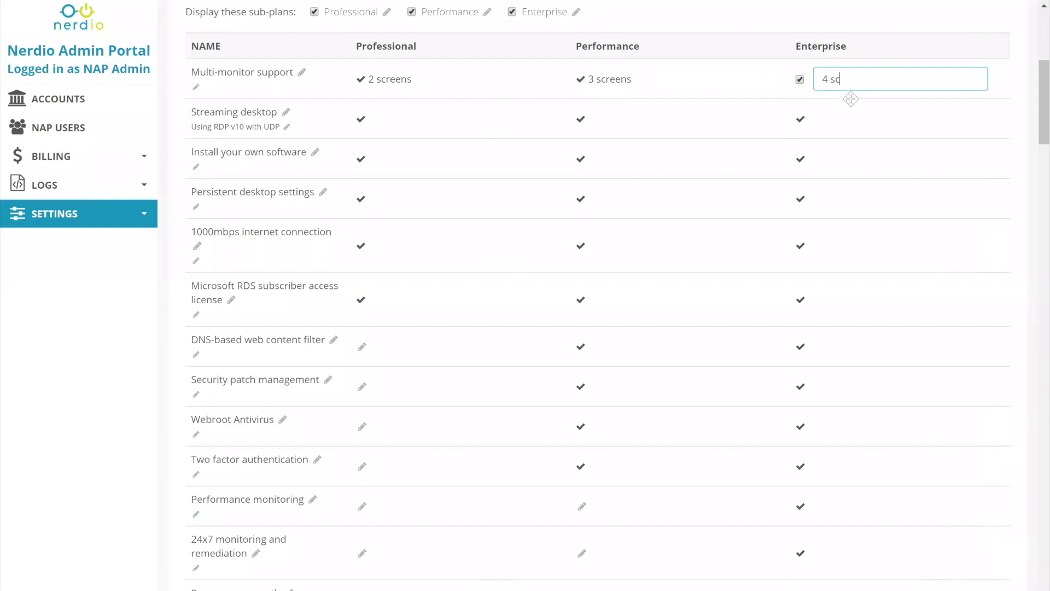
type("reens")
key("Return")
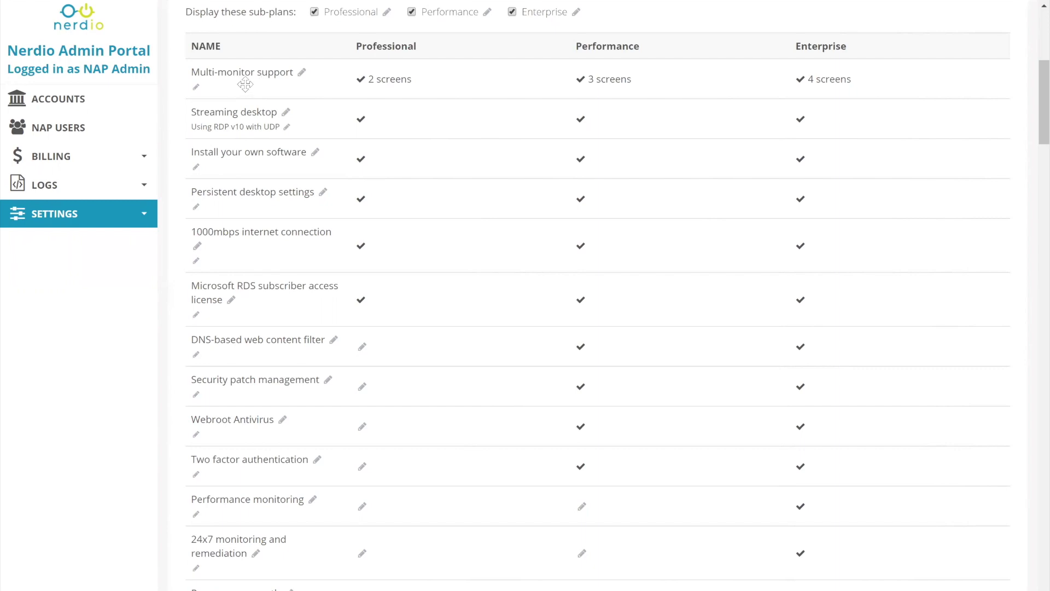
left_click_drag(245, 85, 239, 131)
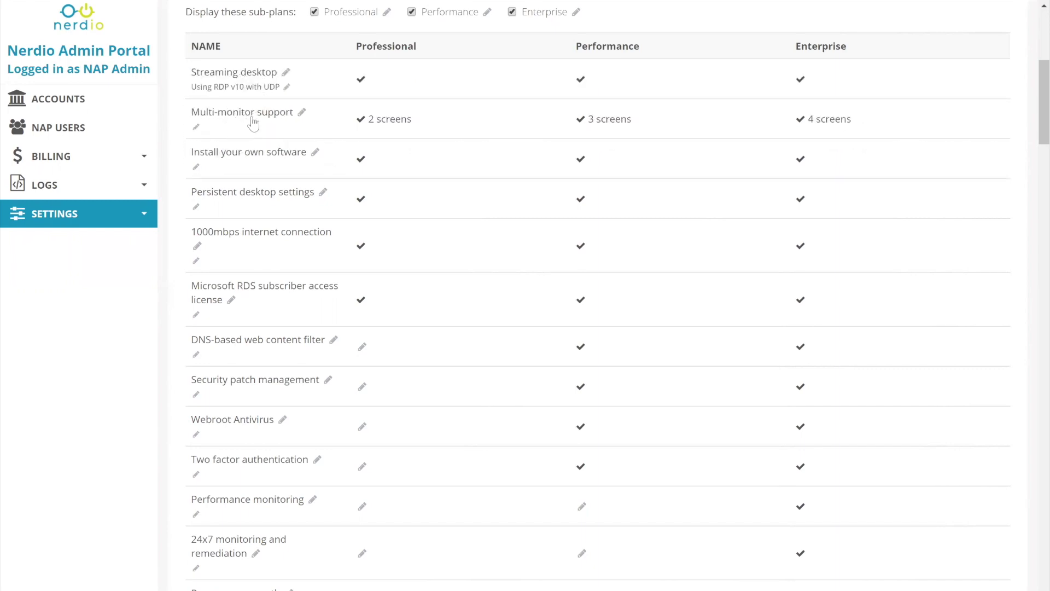
Open the Add Virtual User Evnrionments Feature form and cancel it without adding anything.
scroll(520, 208, "down", 2)
scroll(777, 191, "up", 1)
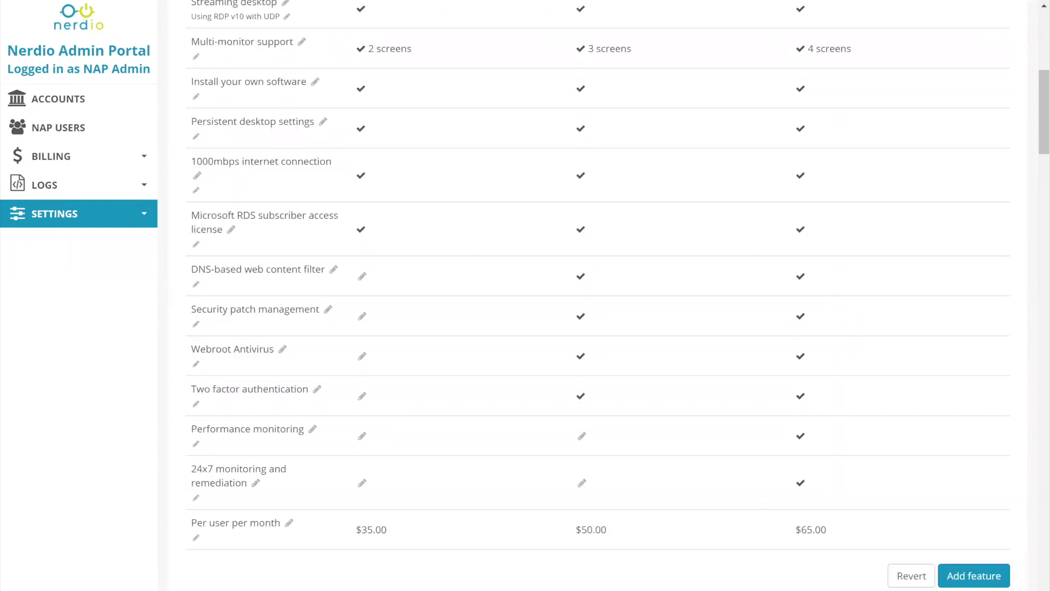
left_click(975, 577)
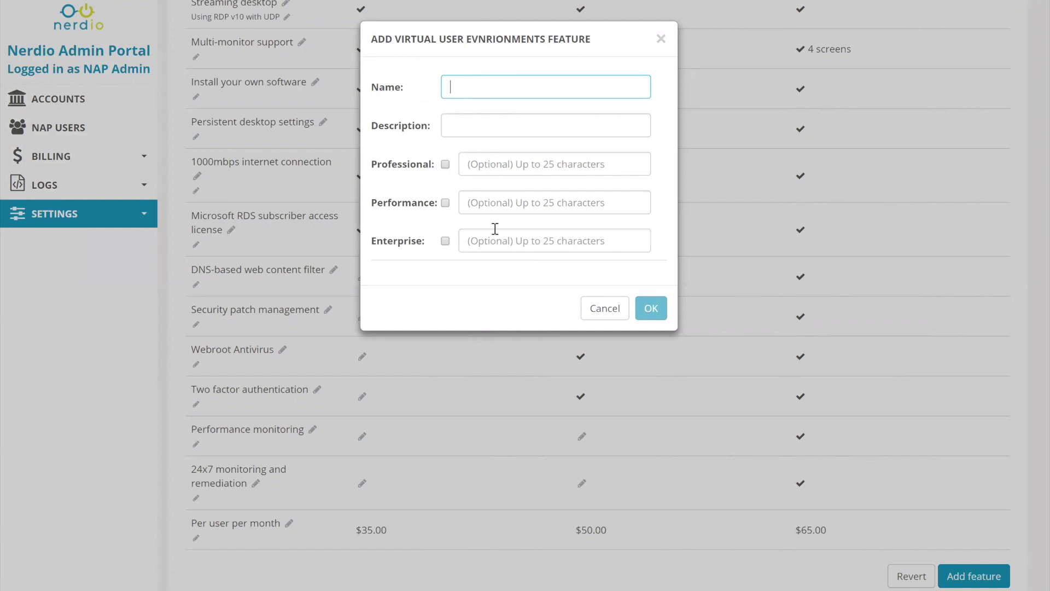
left_click(625, 316)
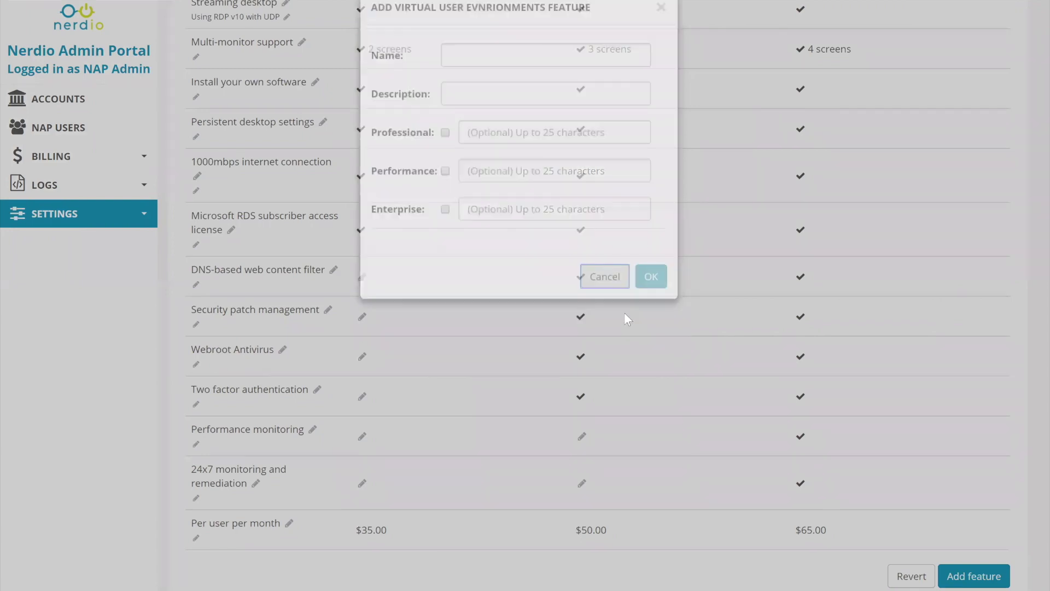
scroll(526, 317, "down", 1)
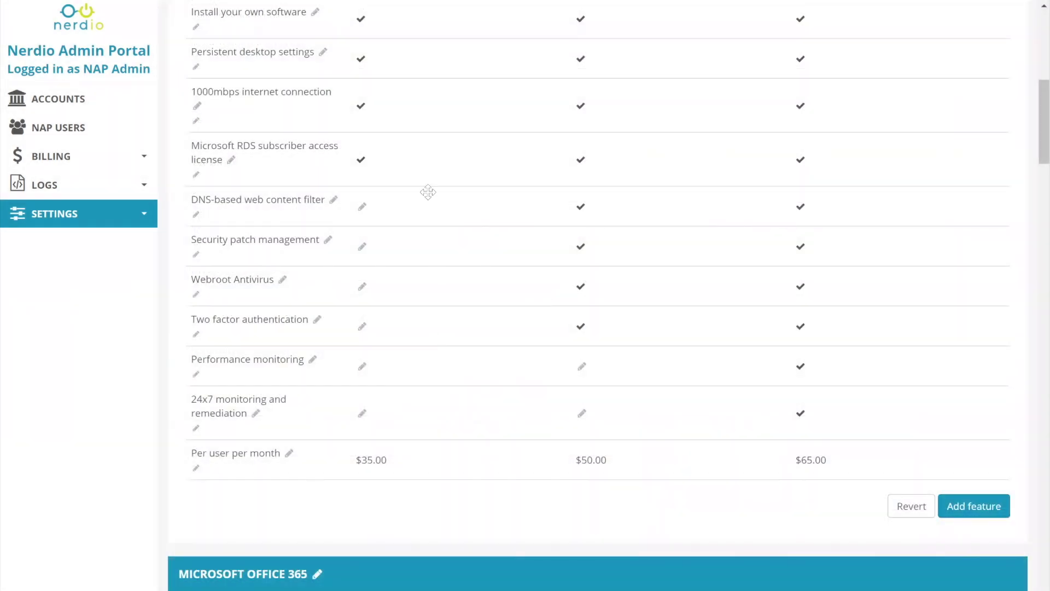
Switch the Professional per-user monthly price currency to CAD, keeping the amount 35.
scroll(432, 203, "up", 3)
scroll(225, 498, "down", 3)
left_click(264, 456)
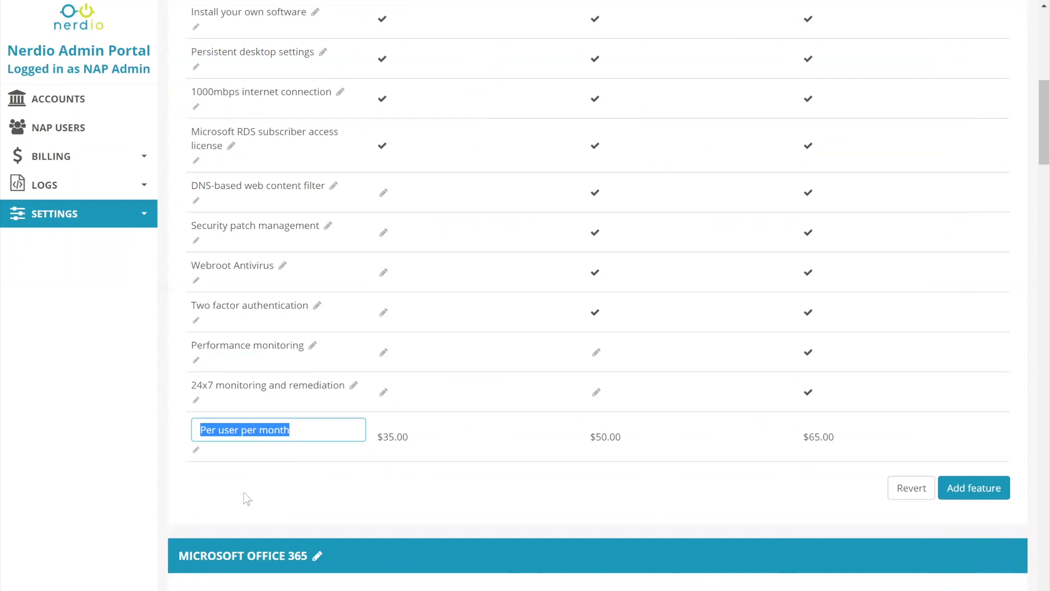
left_click(340, 487)
left_click(379, 463)
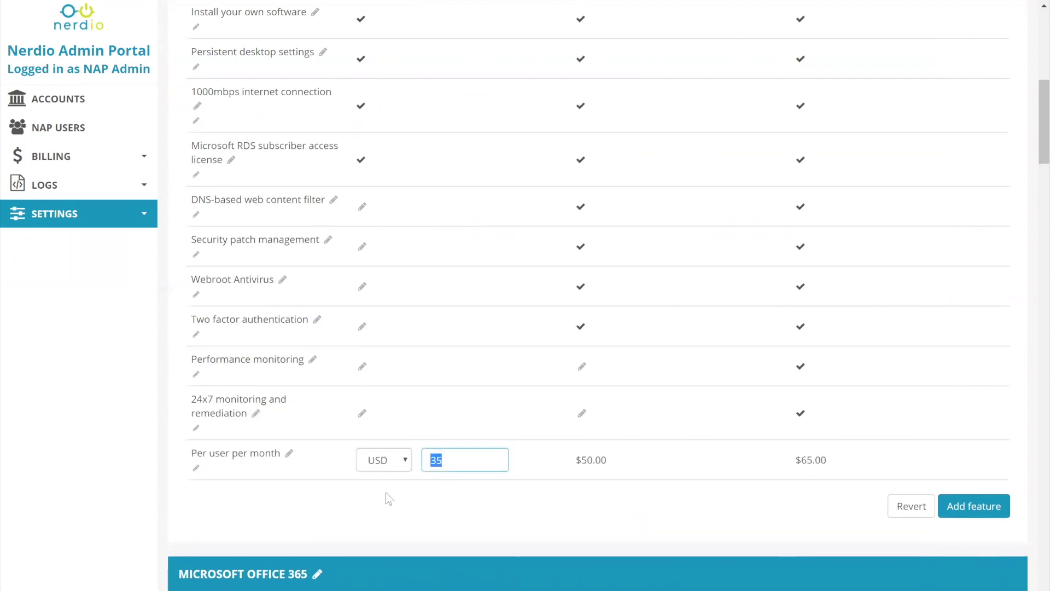
left_click(401, 461)
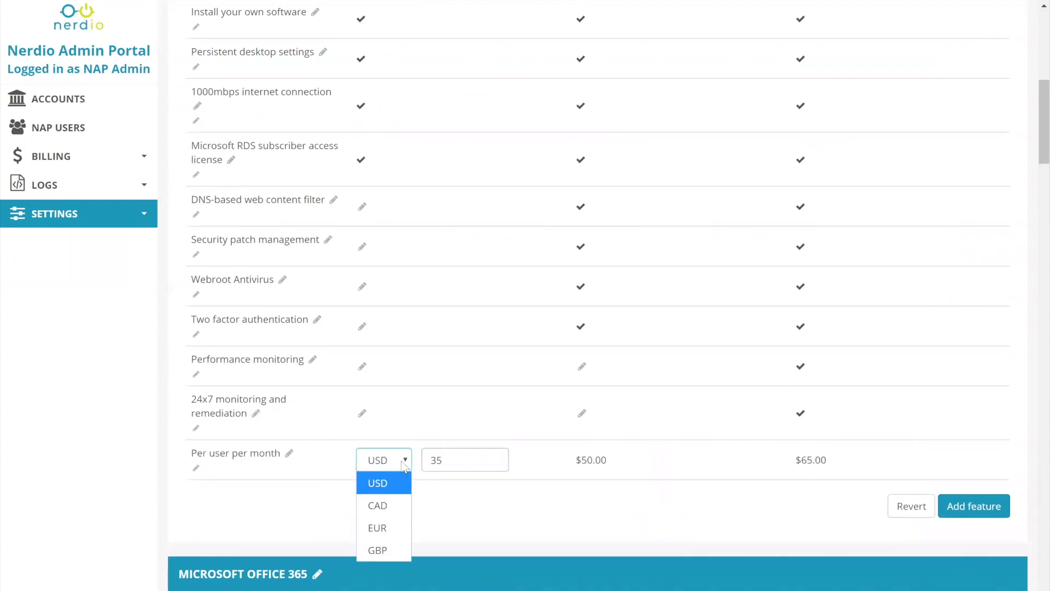
left_click(418, 470)
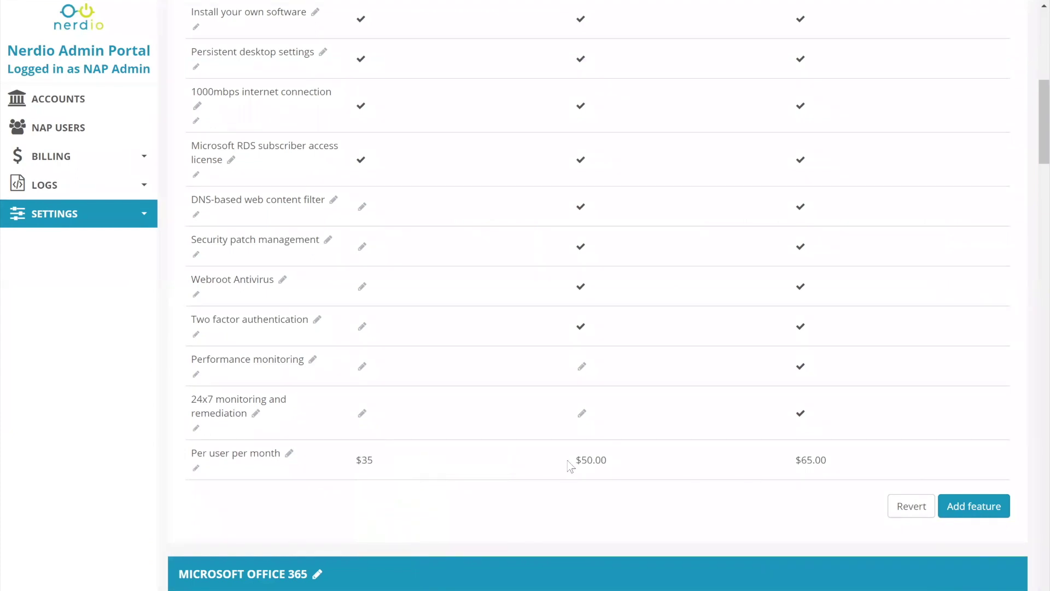
scroll(448, 457, "down", 4)
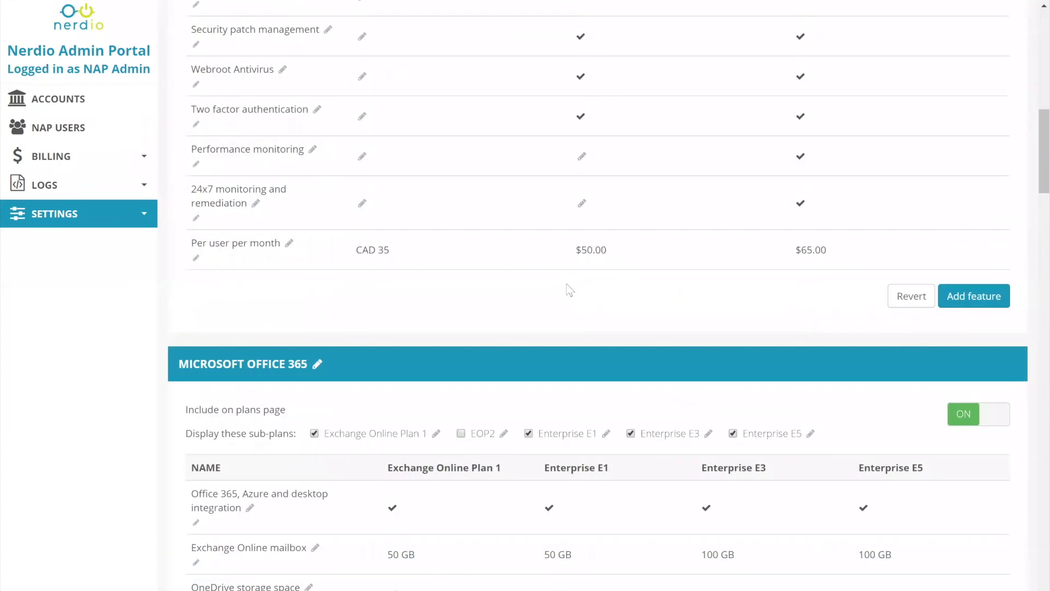
Hide the Exchange Online Plan 1, Enterprise E1 and Enterprise E3 sub-plans, leaving Enterprise E5 displayed.
scroll(566, 290, "down", 2)
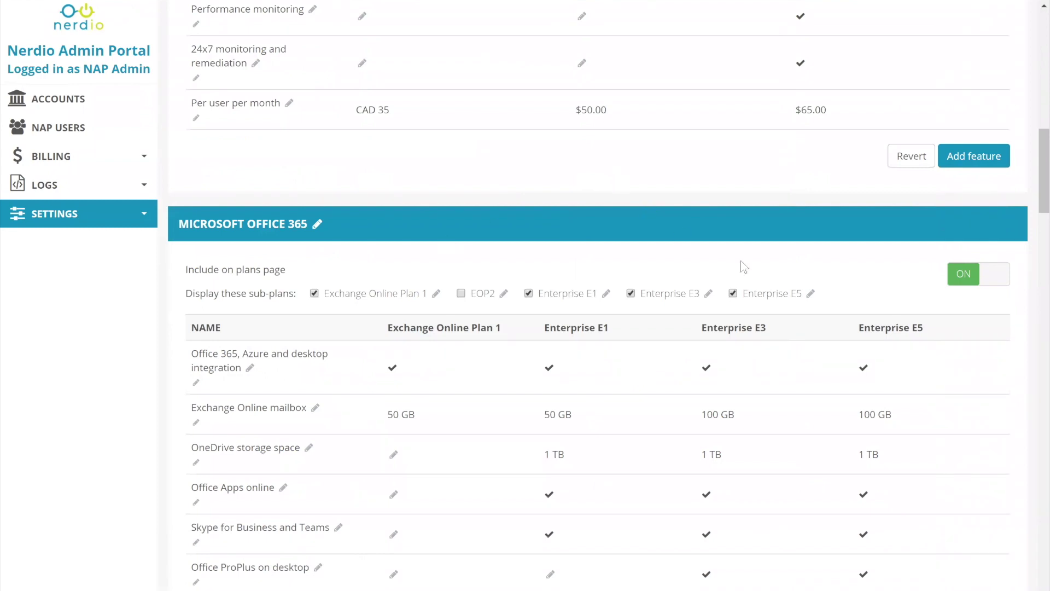
scroll(972, 214, "down", 1)
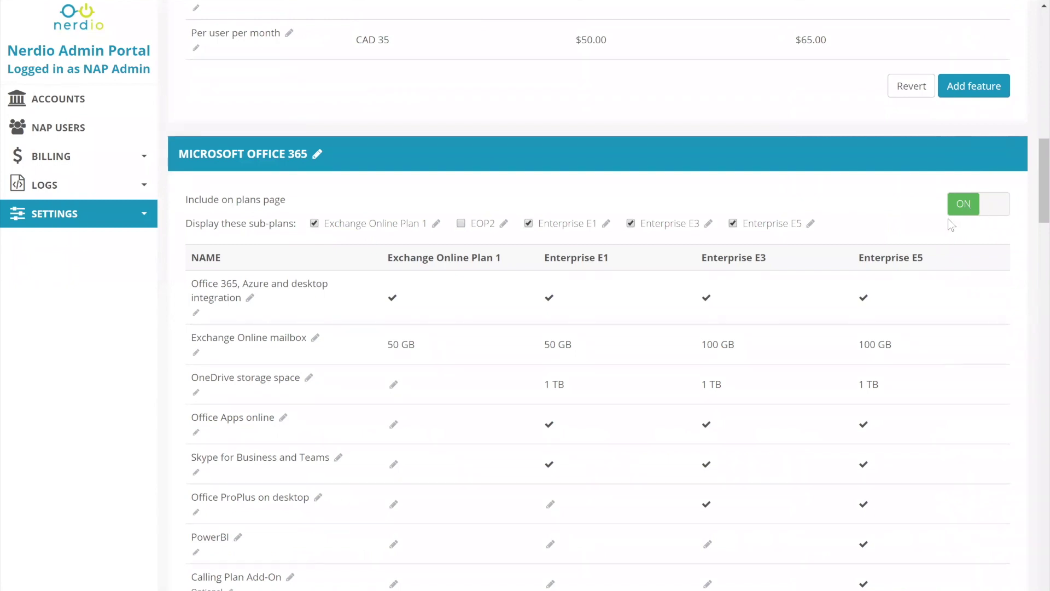
scroll(947, 218, "down", 2)
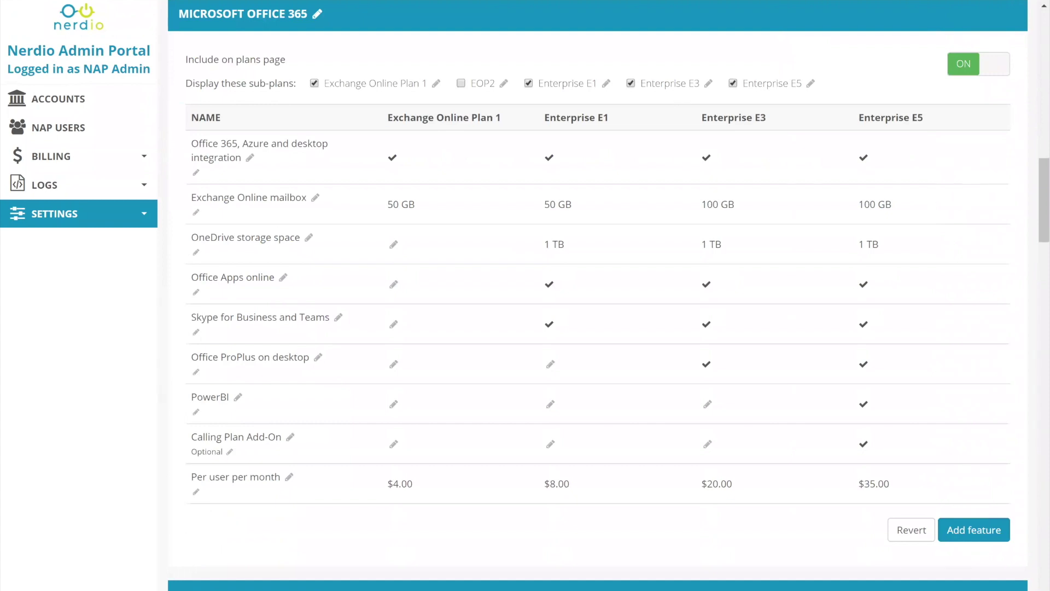
left_click(316, 15)
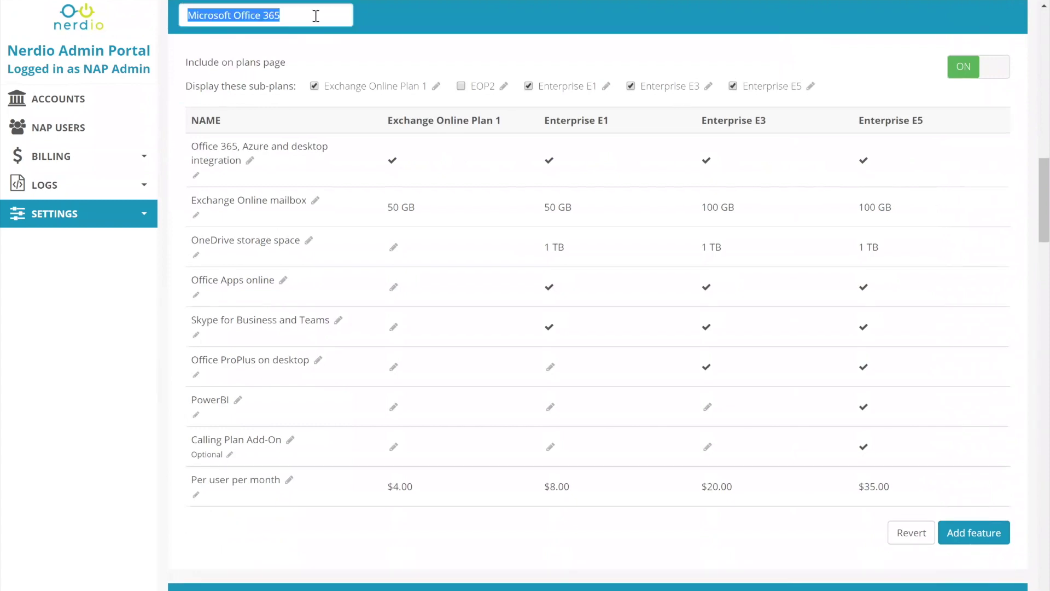
left_click(466, 18)
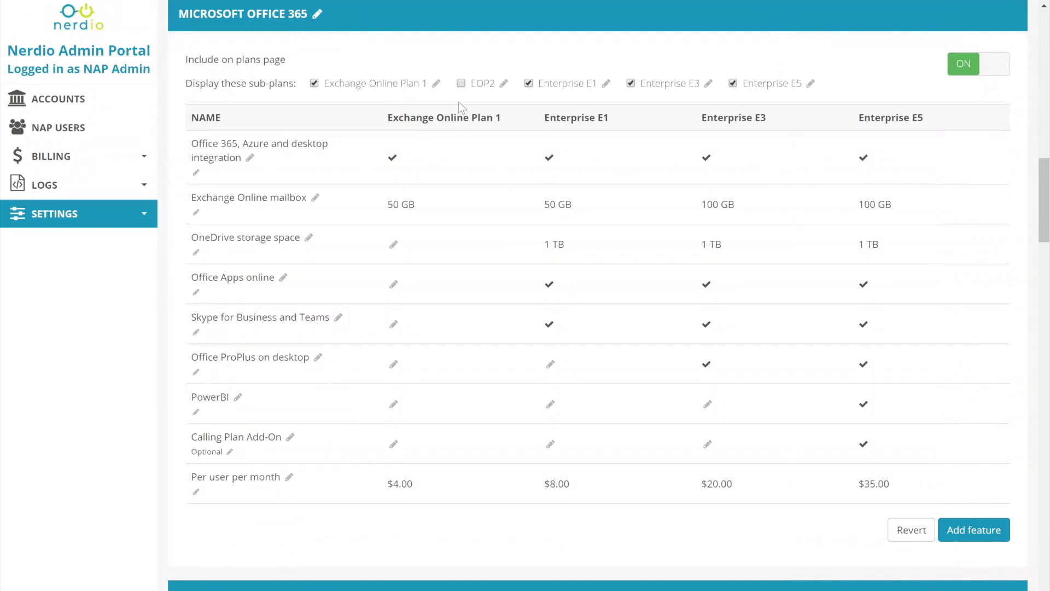
left_click(315, 83)
left_click(528, 84)
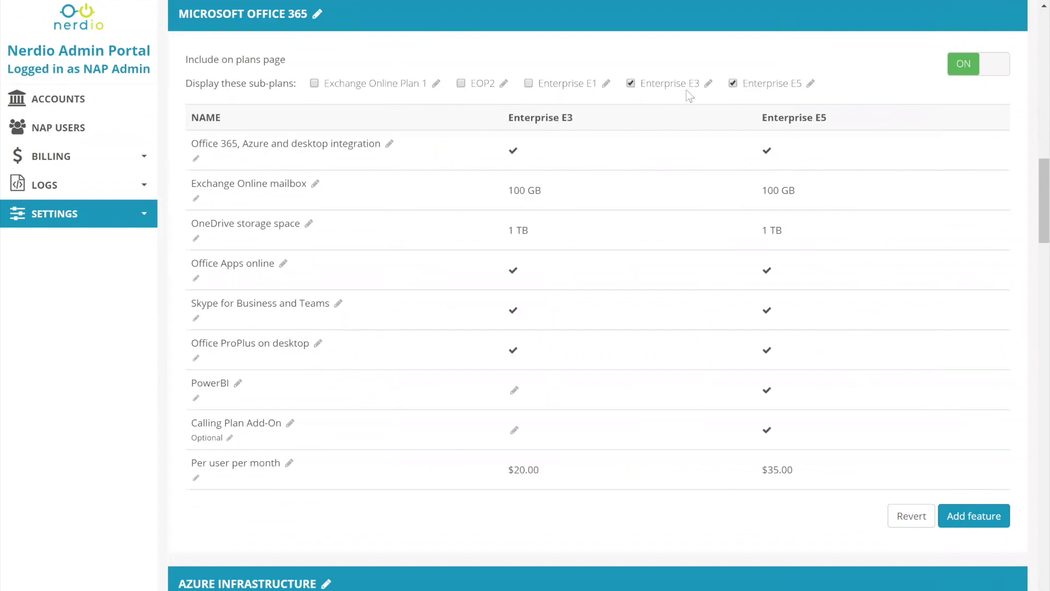
left_click(631, 84)
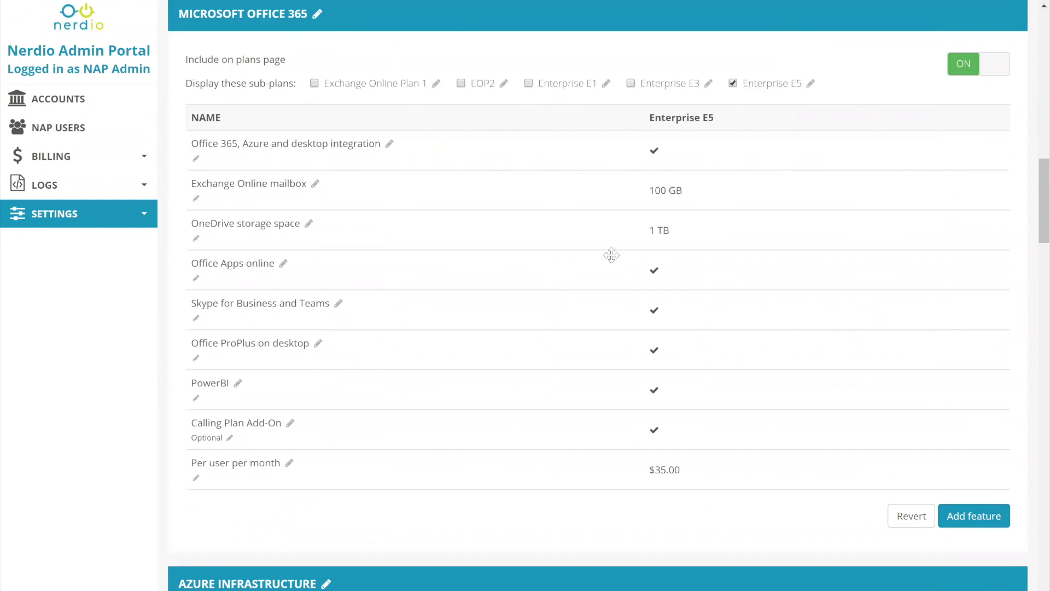
scroll(629, 93, "down", 2)
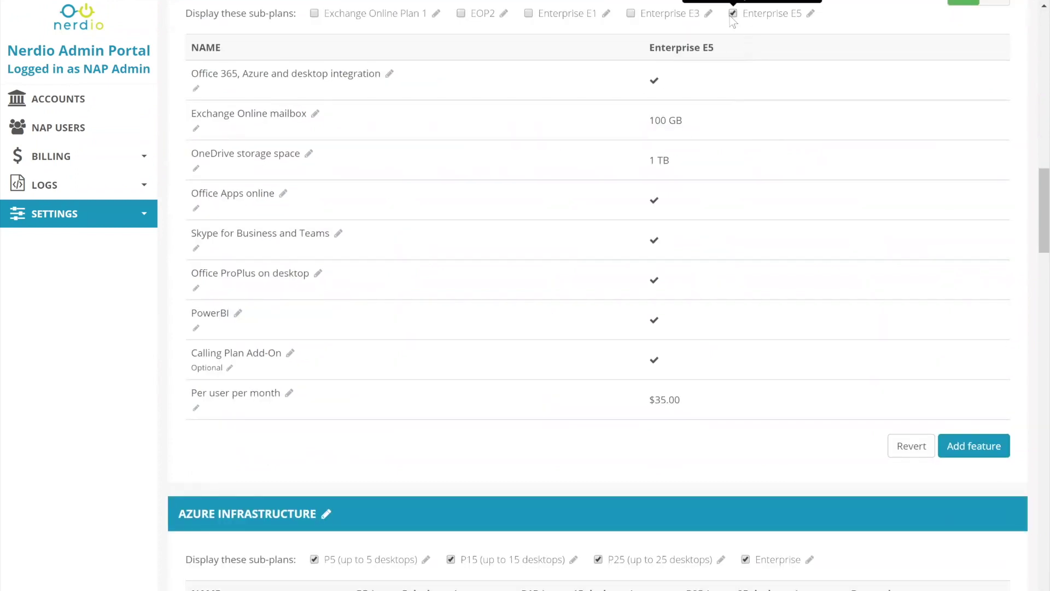
scroll(743, 43, "up", 2)
left_click(733, 84)
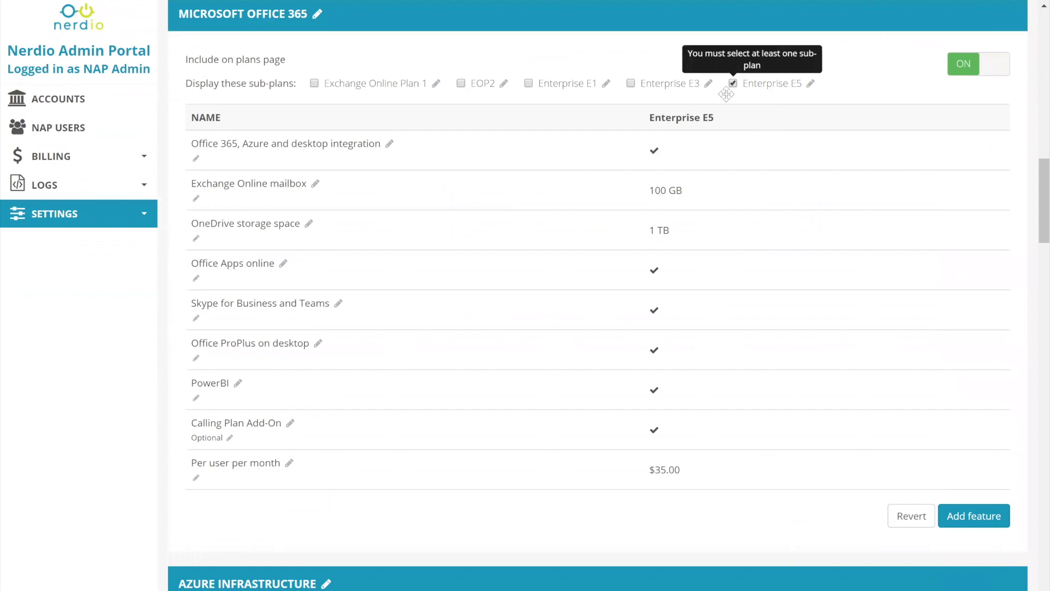
scroll(708, 164, "up", 15)
Scroll through the plans preview to see the single Enterprise E5 Office 365 card at $35.00.
scroll(602, 274, "up", 5)
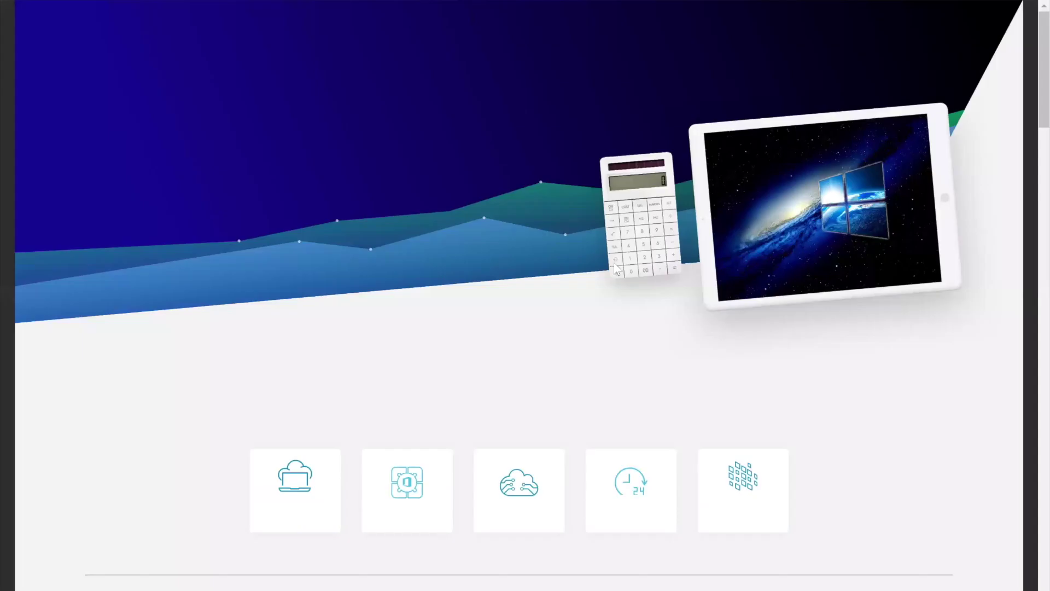
scroll(733, 326, "down", 8)
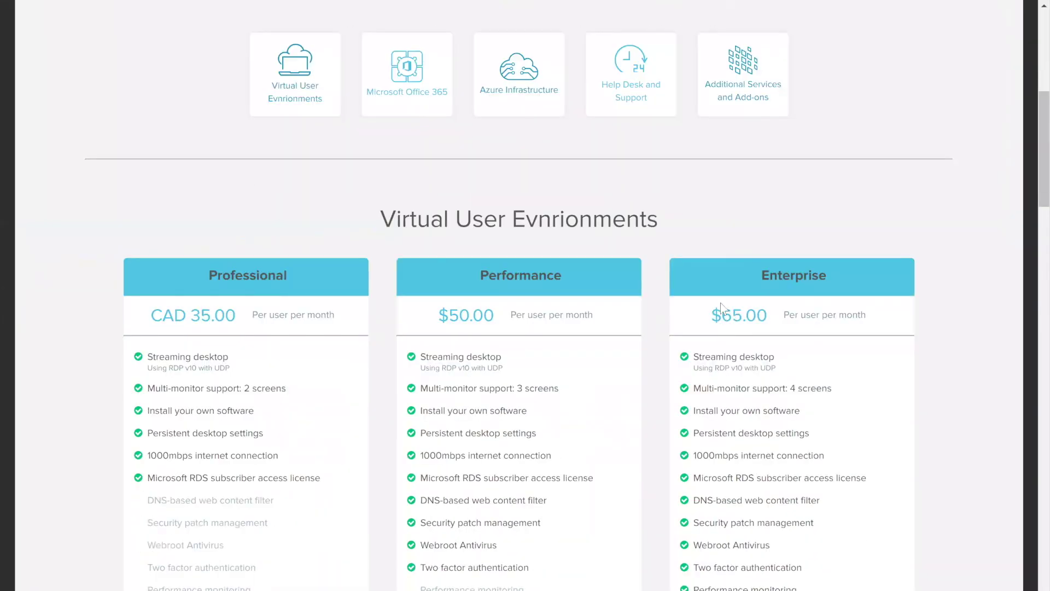
scroll(721, 303, "down", 10)
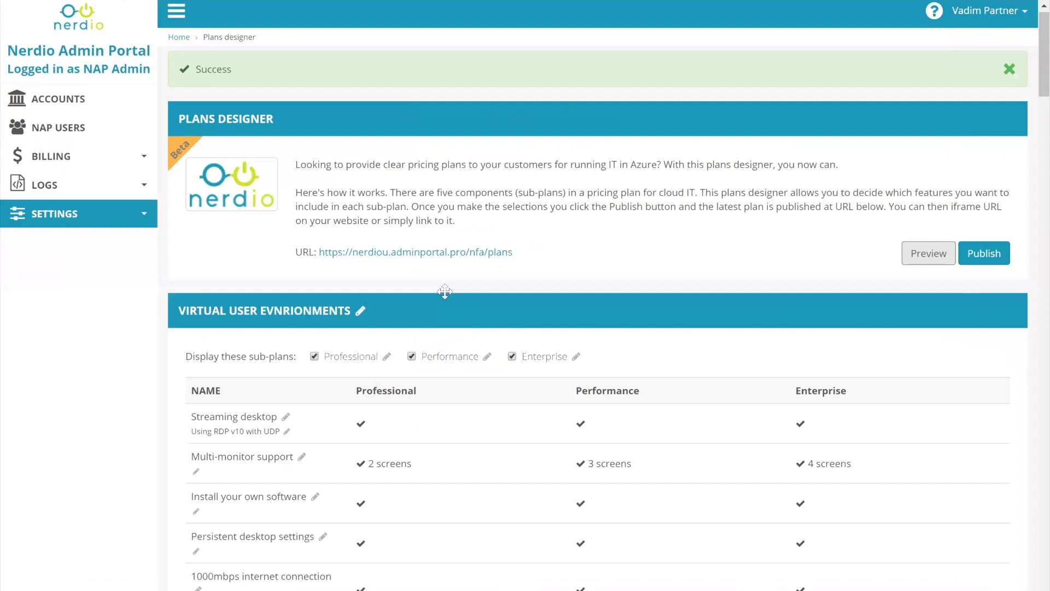
scroll(440, 298, "down", 15)
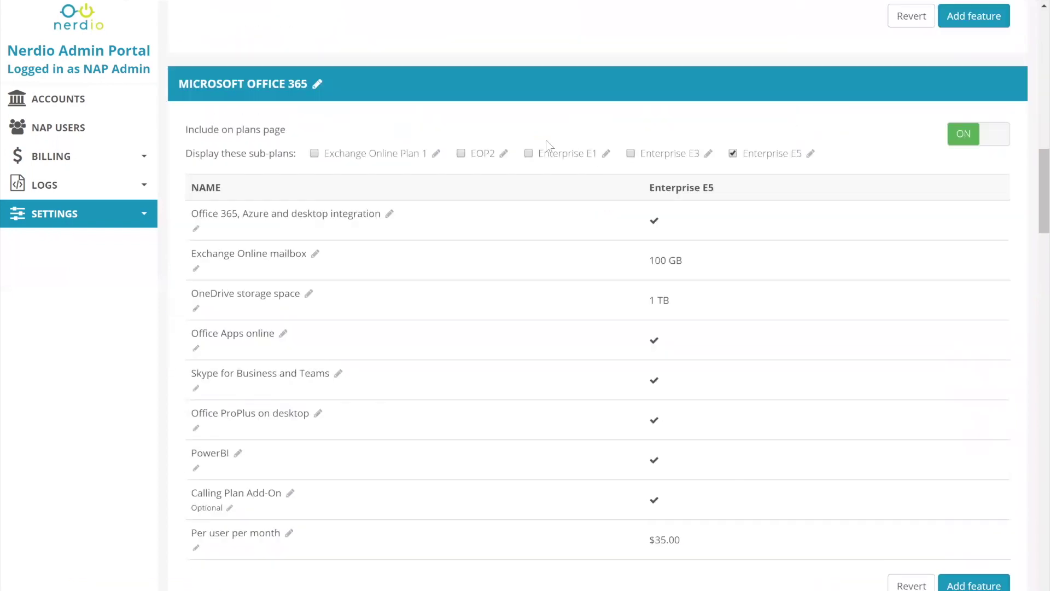
Re-enable the Enterprise E3 ($20.00) and Enterprise E1 ($8.00) sub-plans beside Enterprise E5.
left_click(631, 153)
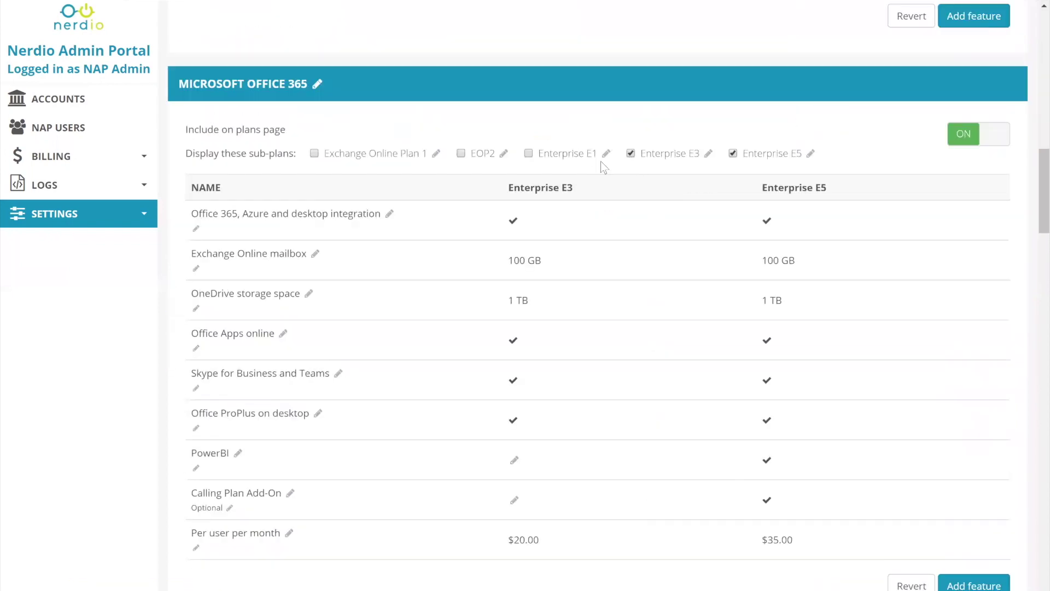
left_click(528, 153)
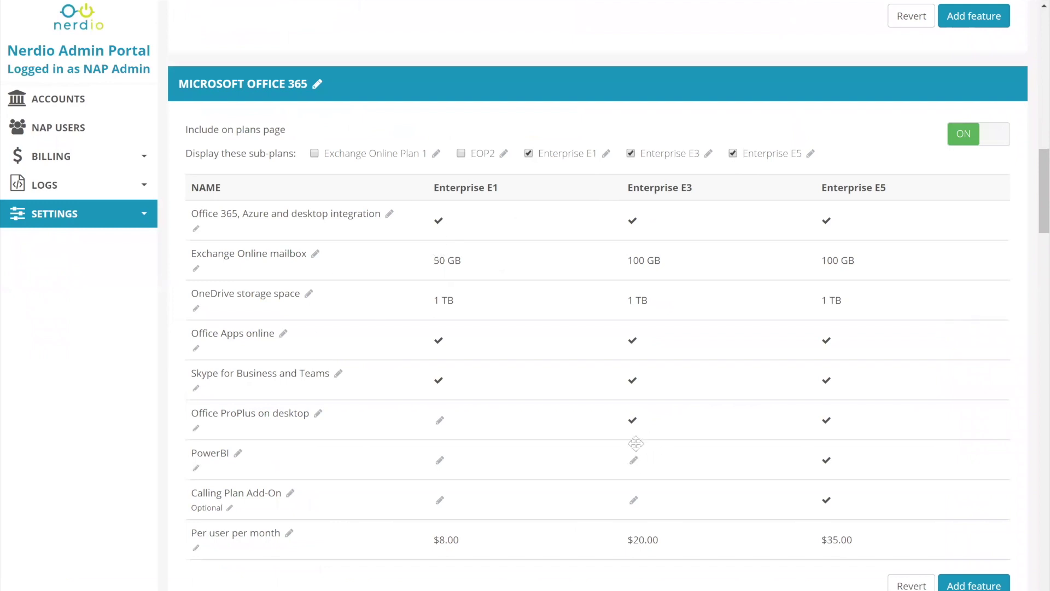
scroll(636, 443, "down", 2)
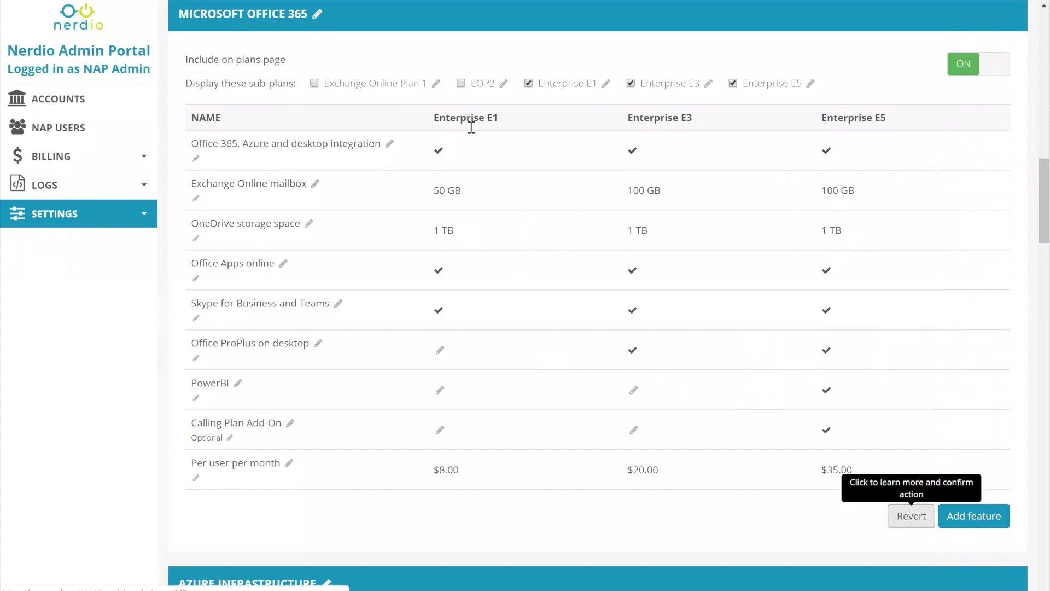
Set Enterprise E1's Exchange Online mailbox to 78, then revert the Office 365 section to defaults.
left_click(452, 190)
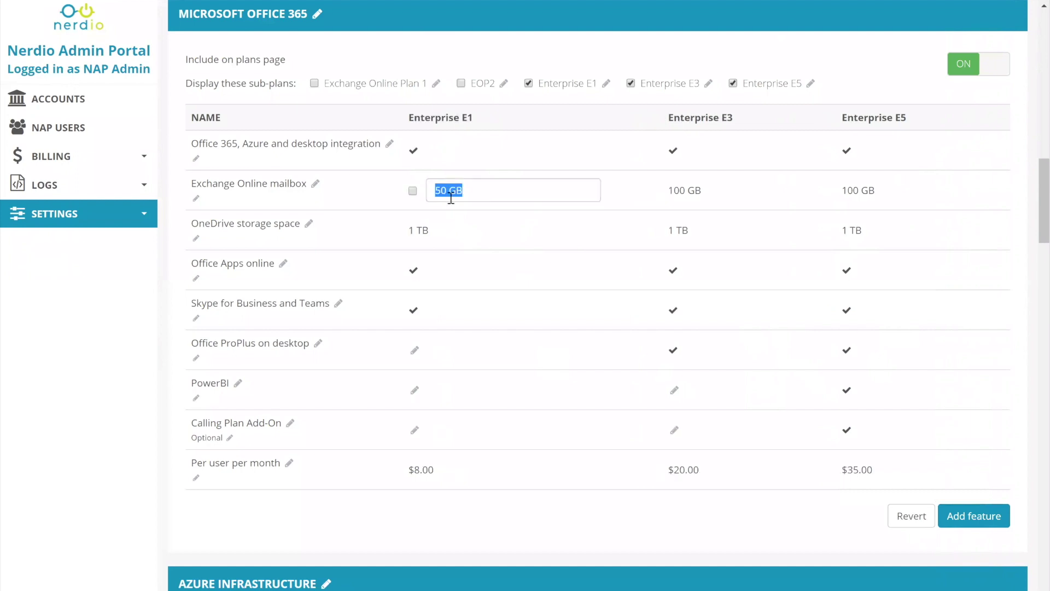
type("78")
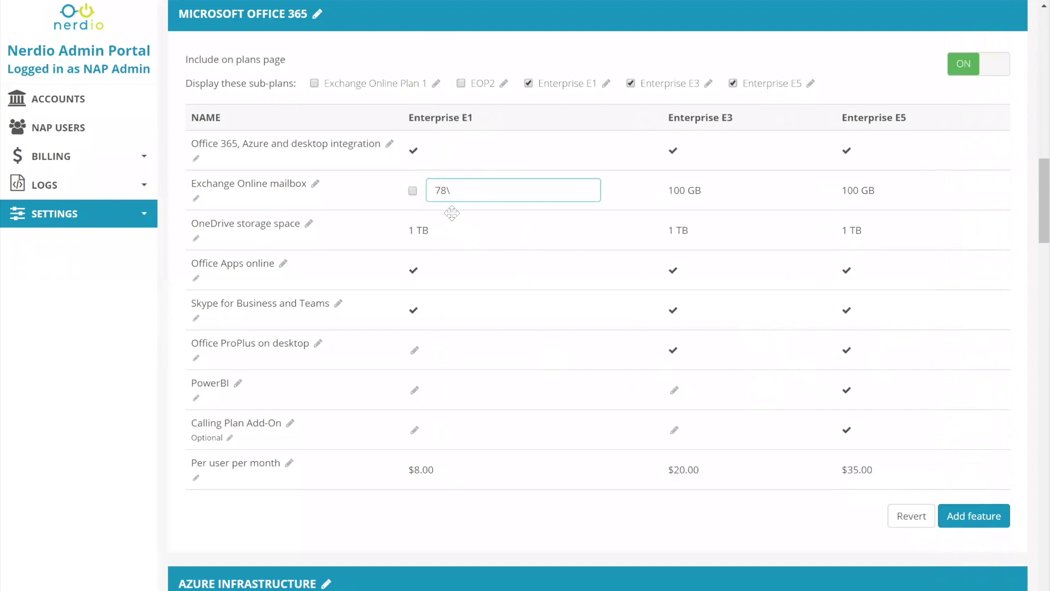
key("Return")
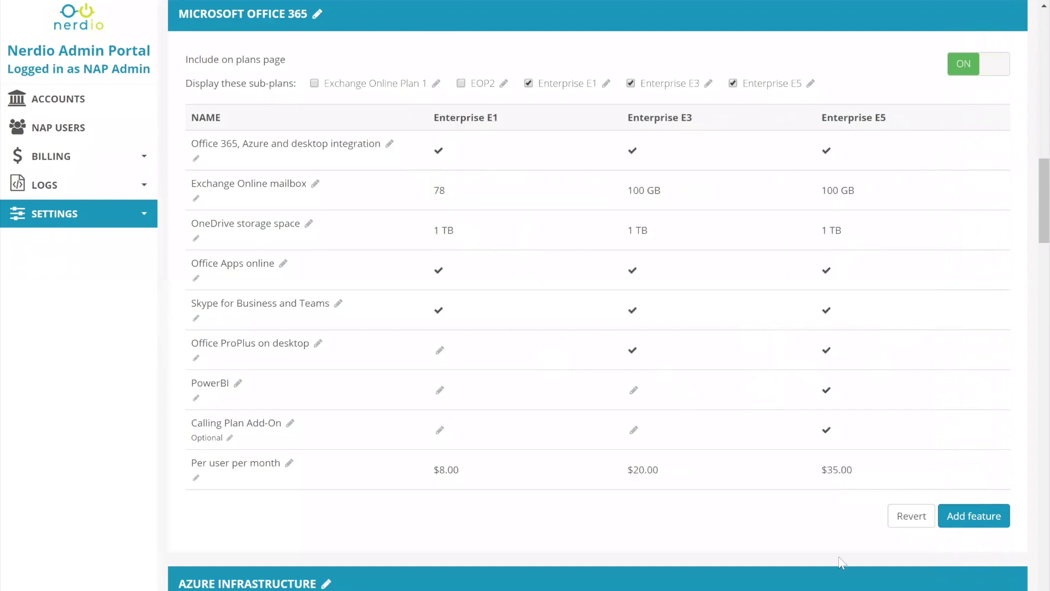
left_click(907, 521)
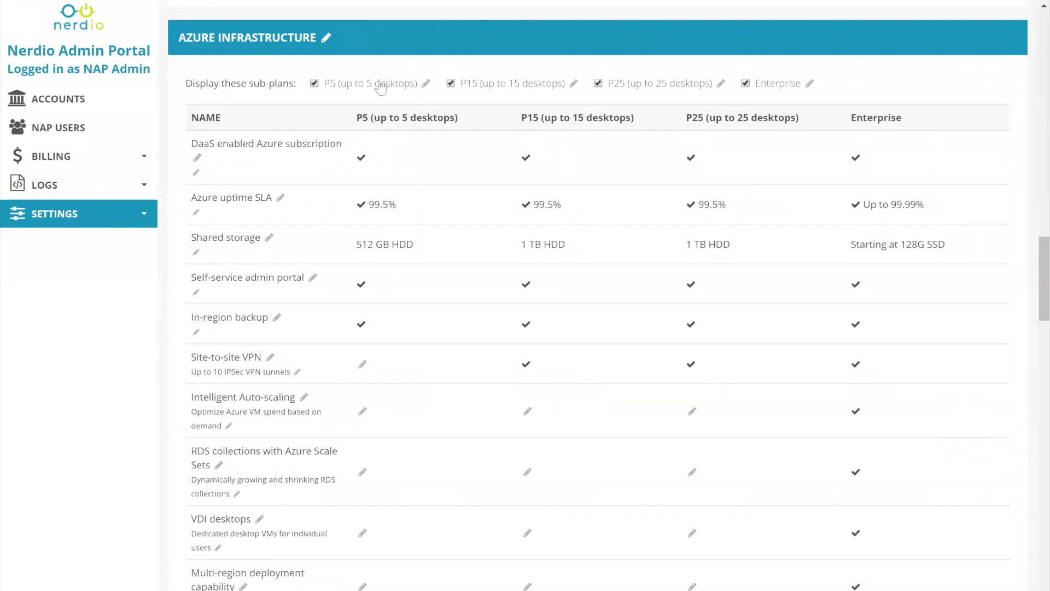
Hide the P15 and P25 Azure Infrastructure sub-plans, keeping P5 and Enterprise displayed.
left_click(381, 86)
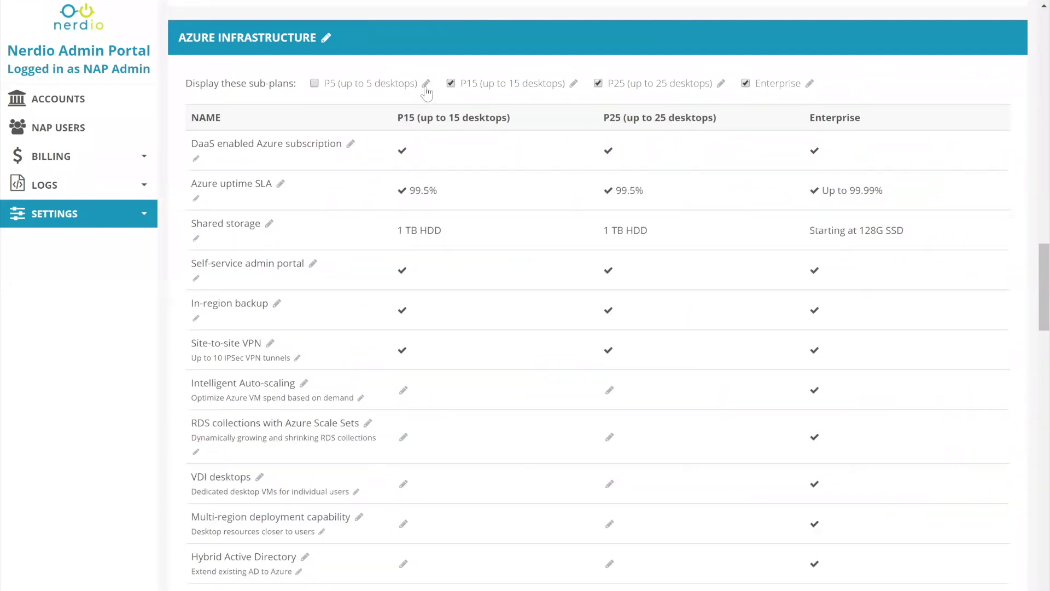
left_click(425, 83)
key("Escape")
left_click(317, 85)
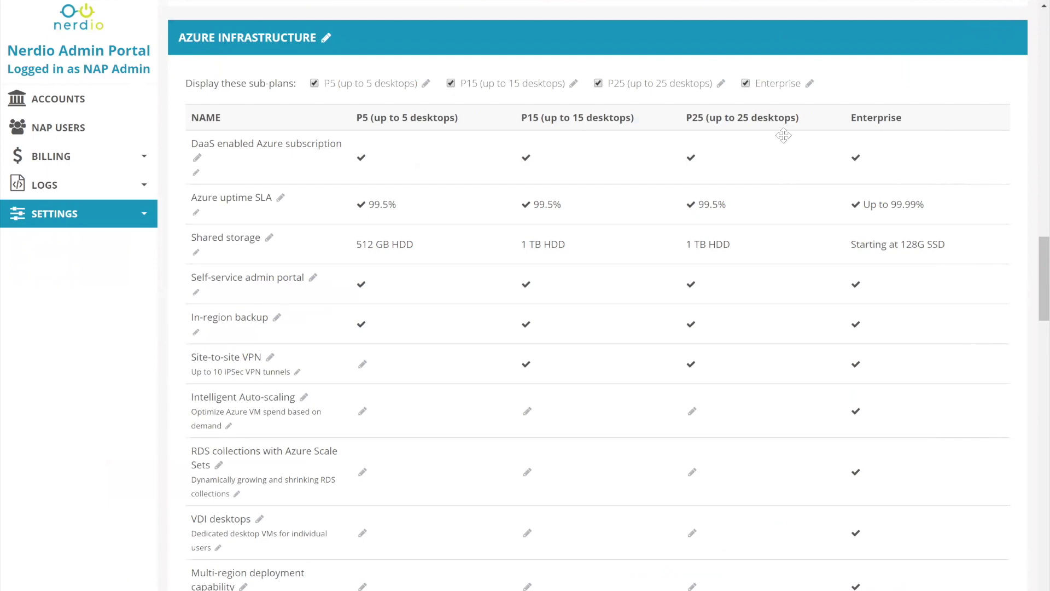
left_click(746, 84)
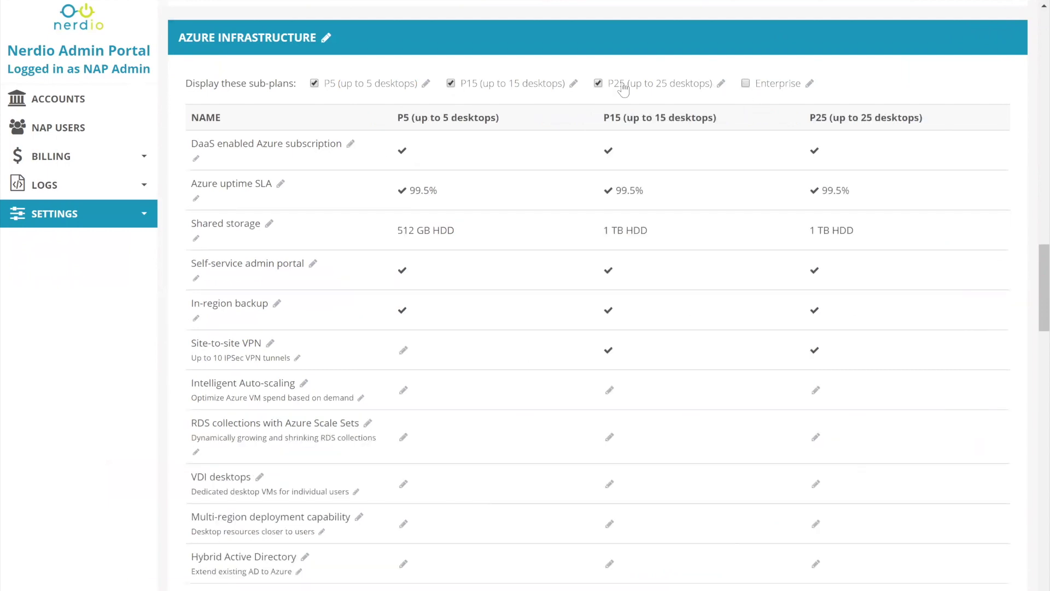
left_click(314, 83)
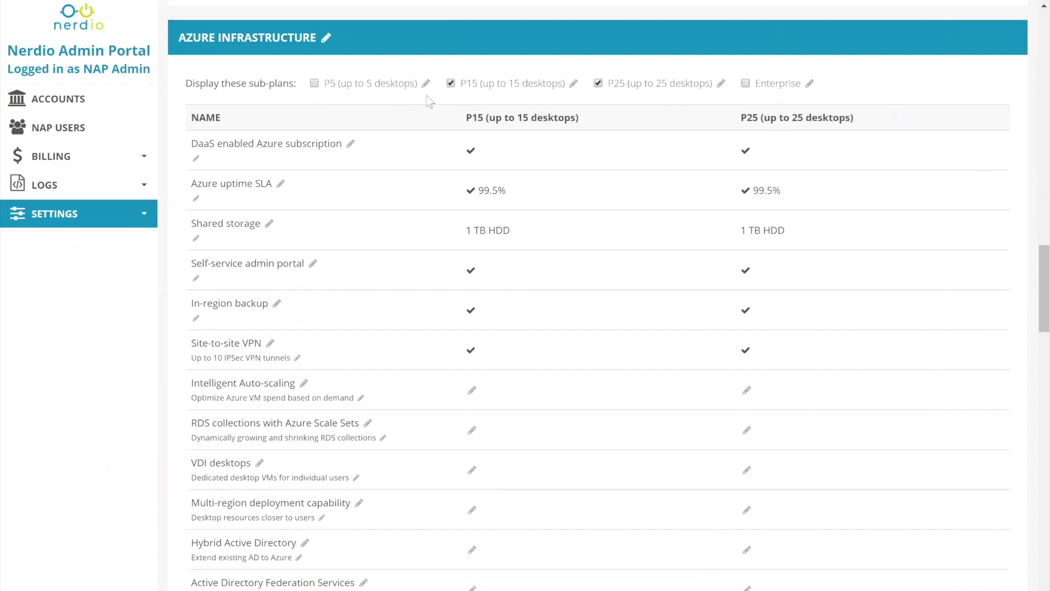
left_click(452, 86)
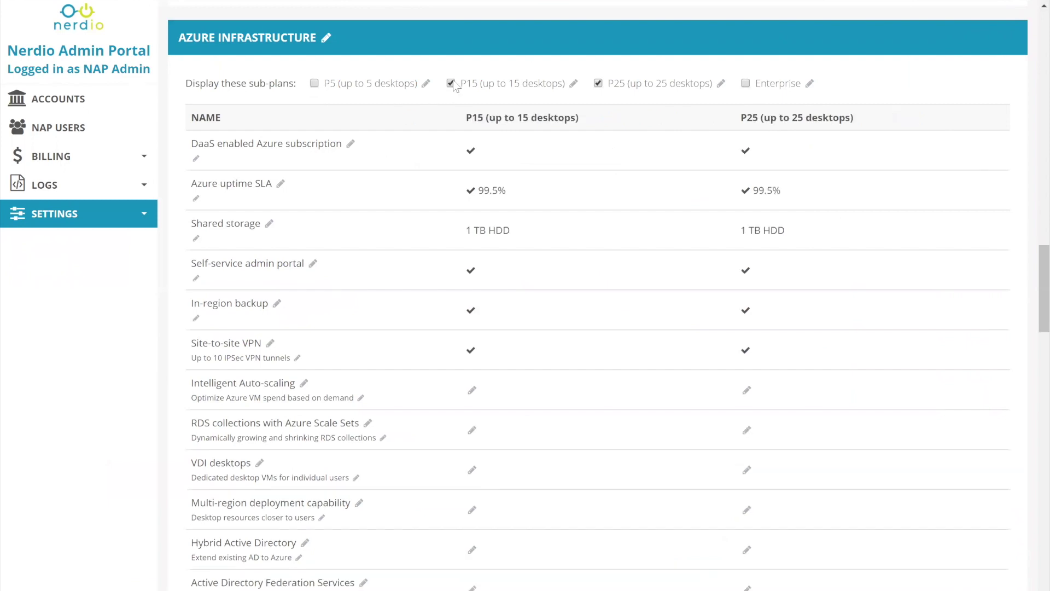
left_click(747, 82)
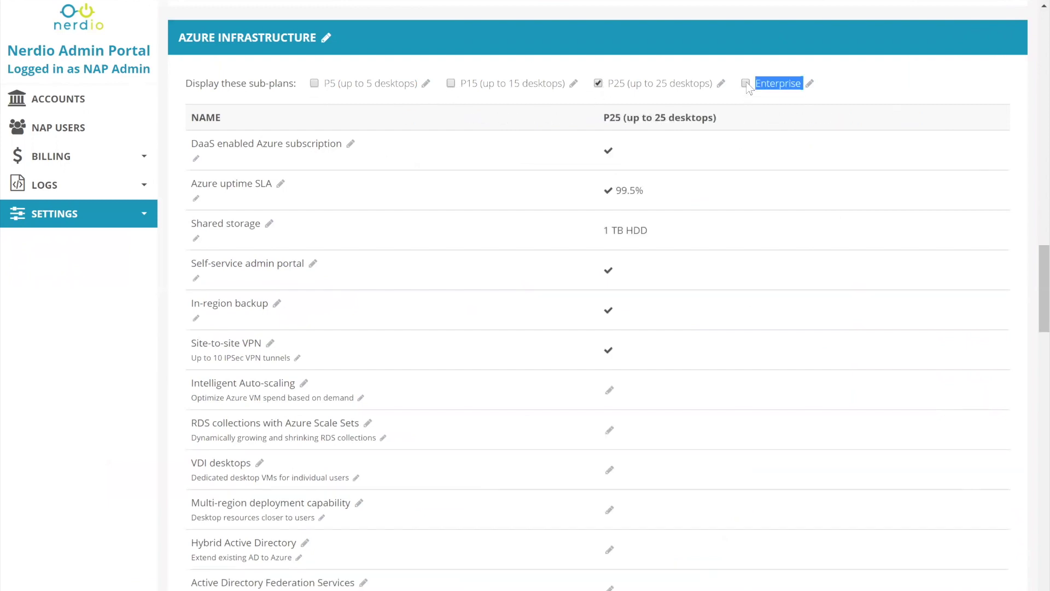
left_click(598, 84)
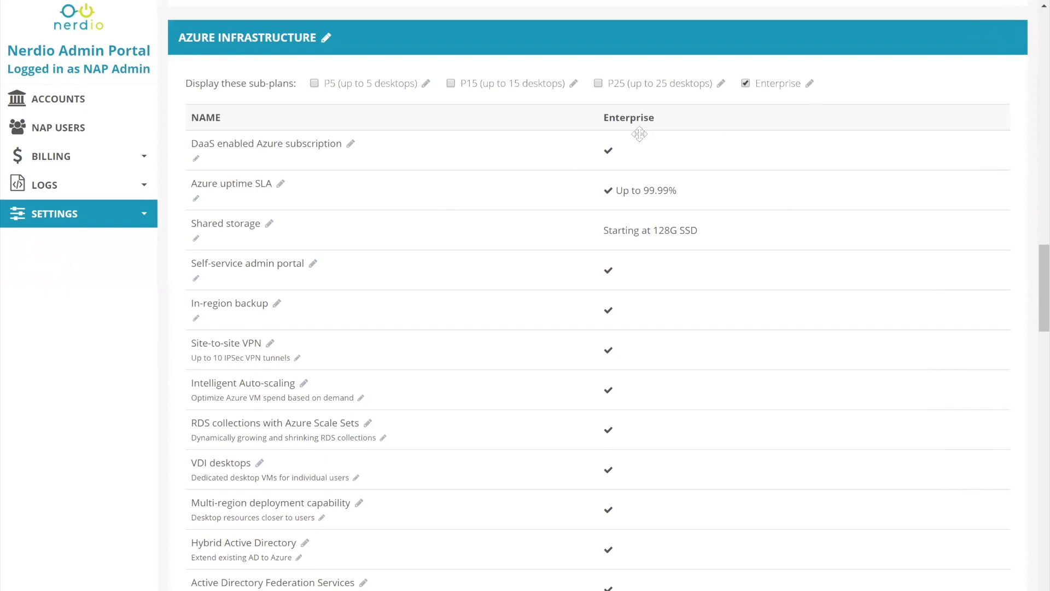
left_click(314, 83)
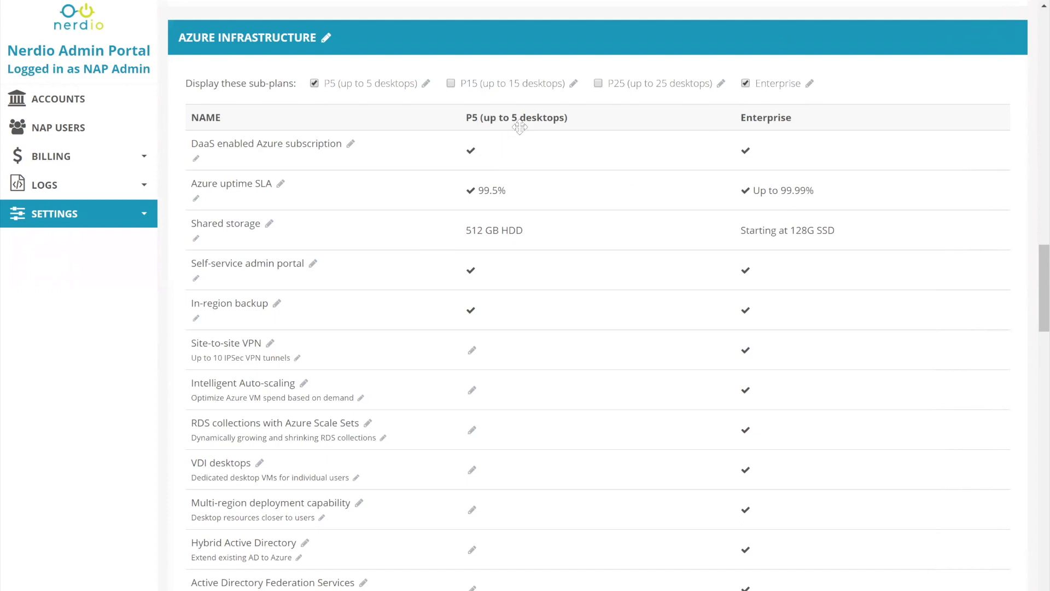
Review the Azure Infrastructure prices, highlighting P5's $350.00 monthly price.
scroll(505, 209, "down", 5)
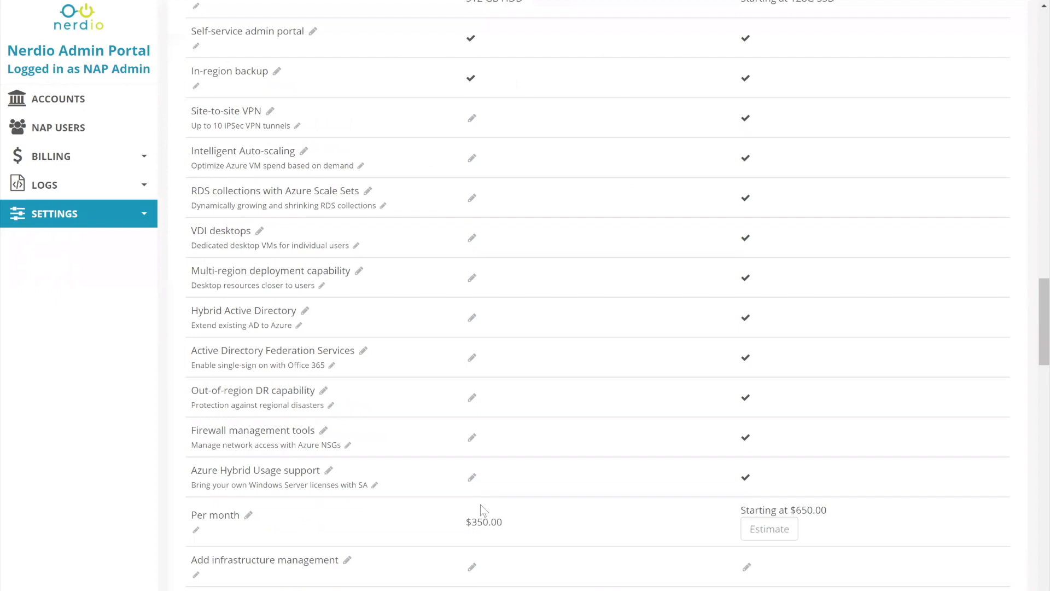
left_click_drag(509, 477, 468, 464)
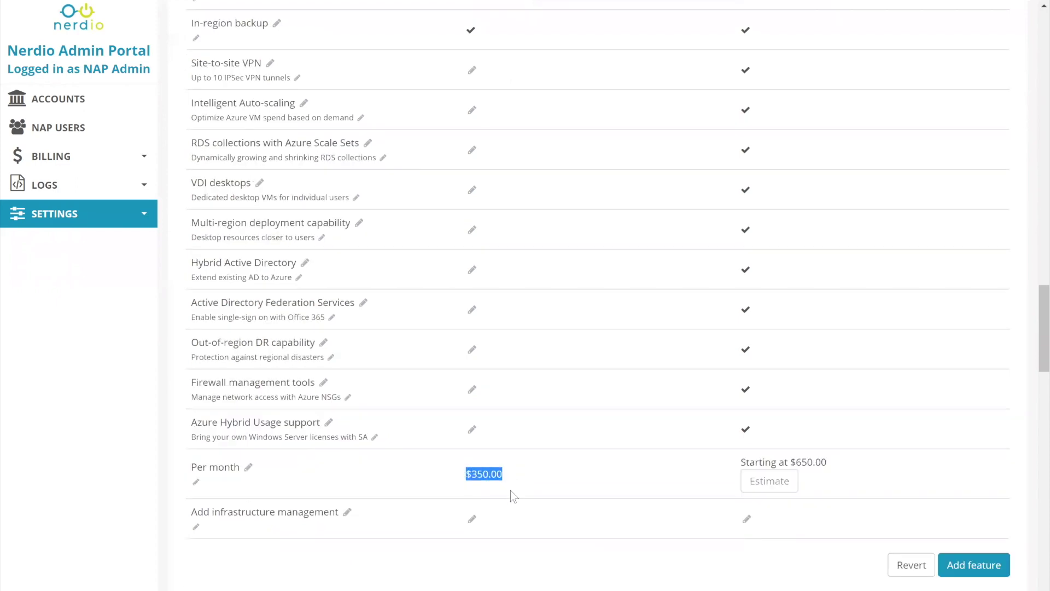
scroll(755, 232, "up", 1)
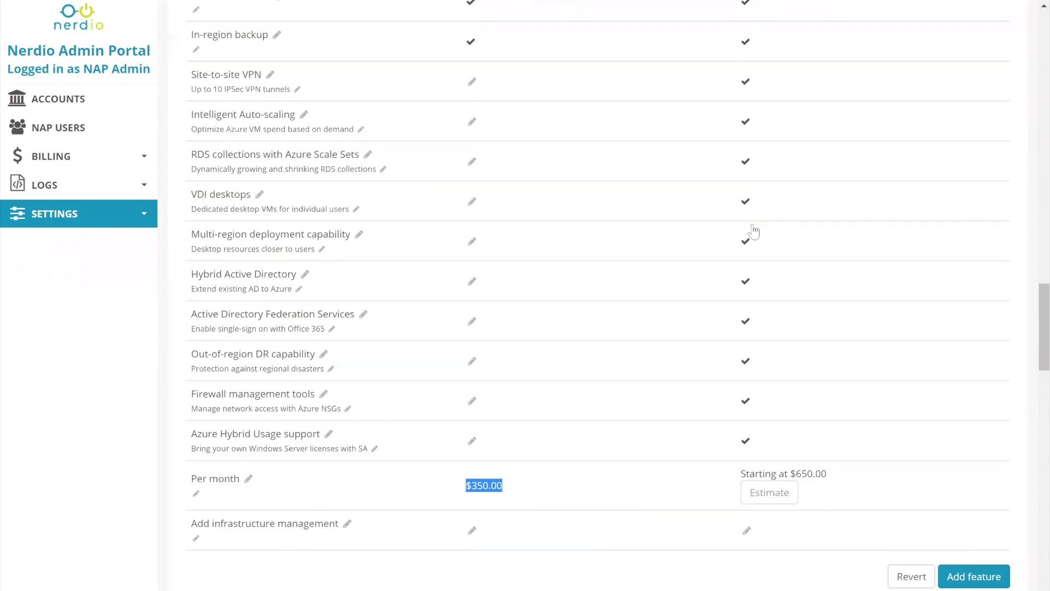
scroll(755, 232, "up", 5)
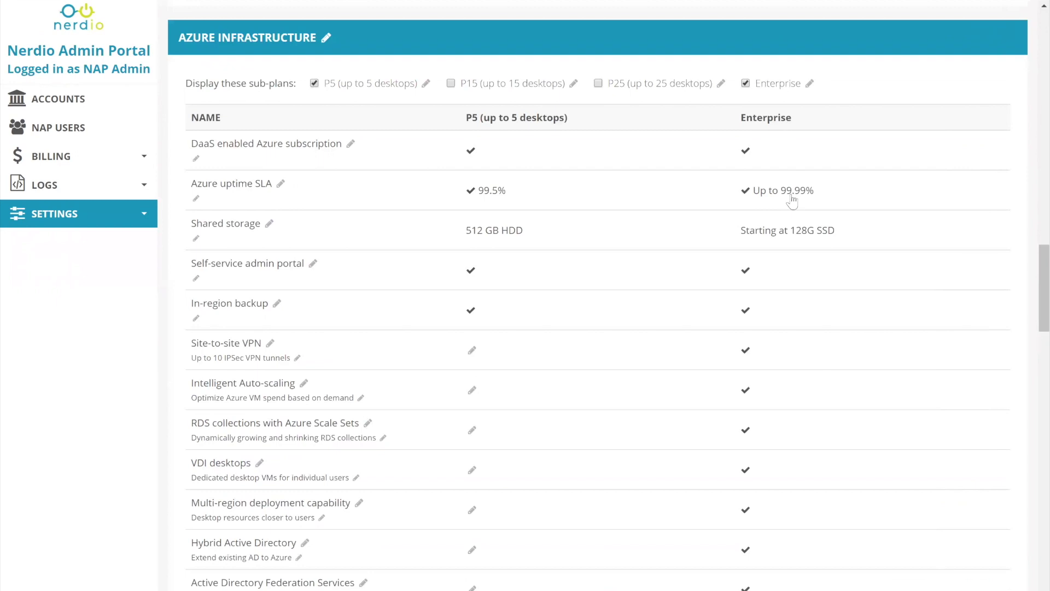
scroll(792, 201, "down", 8)
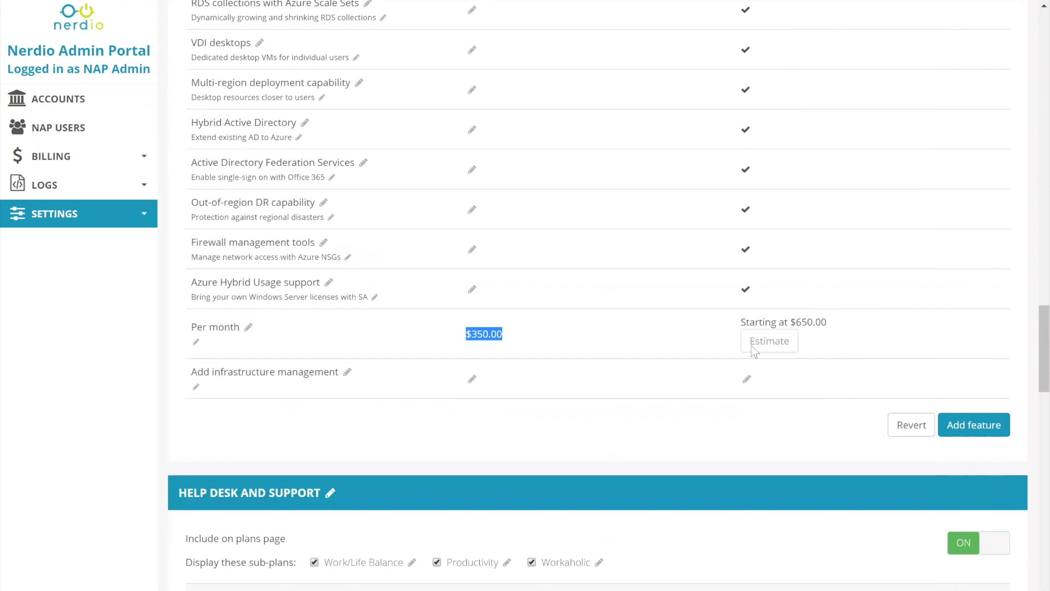
scroll(728, 346, "up", 3)
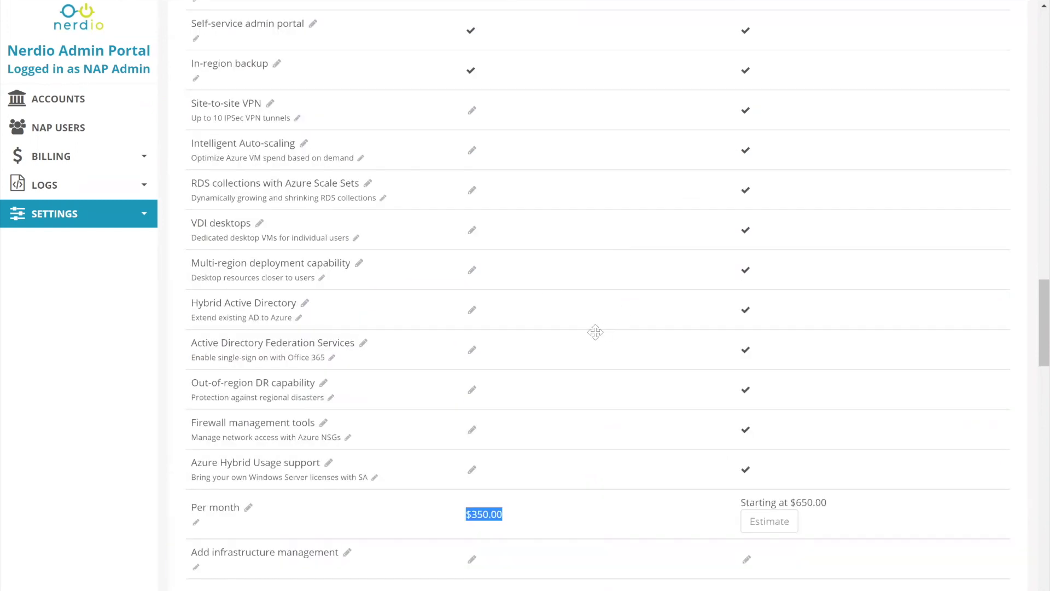
scroll(564, 267, "up", 1)
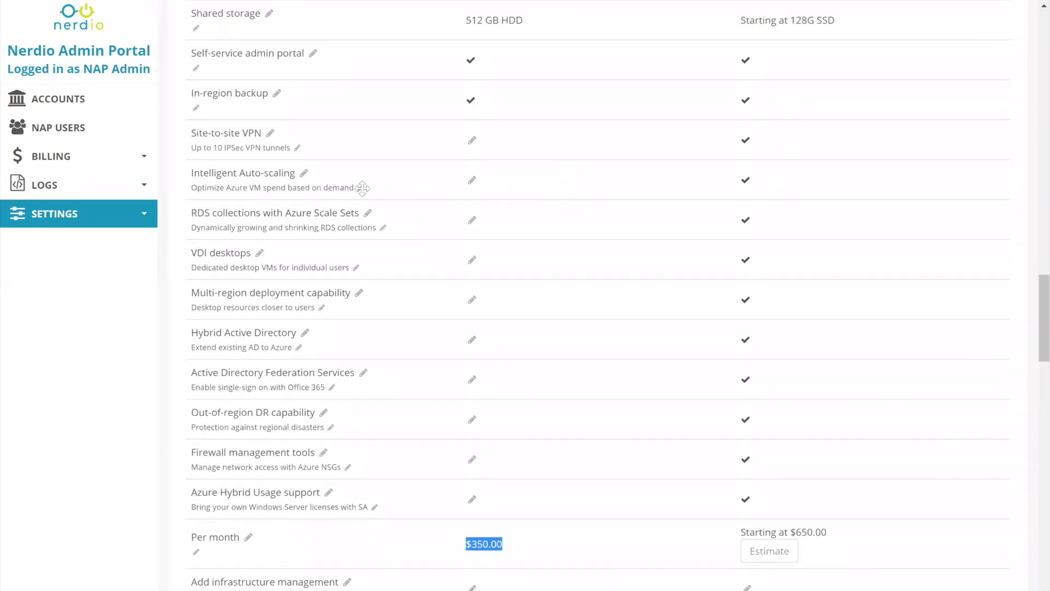
scroll(362, 188, "up", 3)
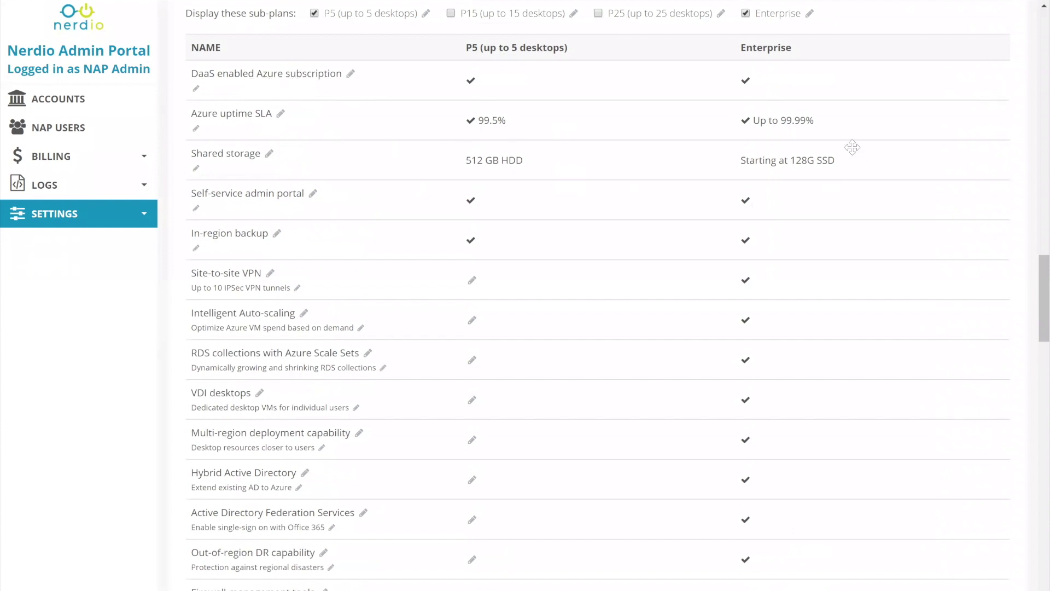
Change P5's Azure uptime SLA from 99.5% to 99.95%.
left_click(490, 124)
left_click(528, 159)
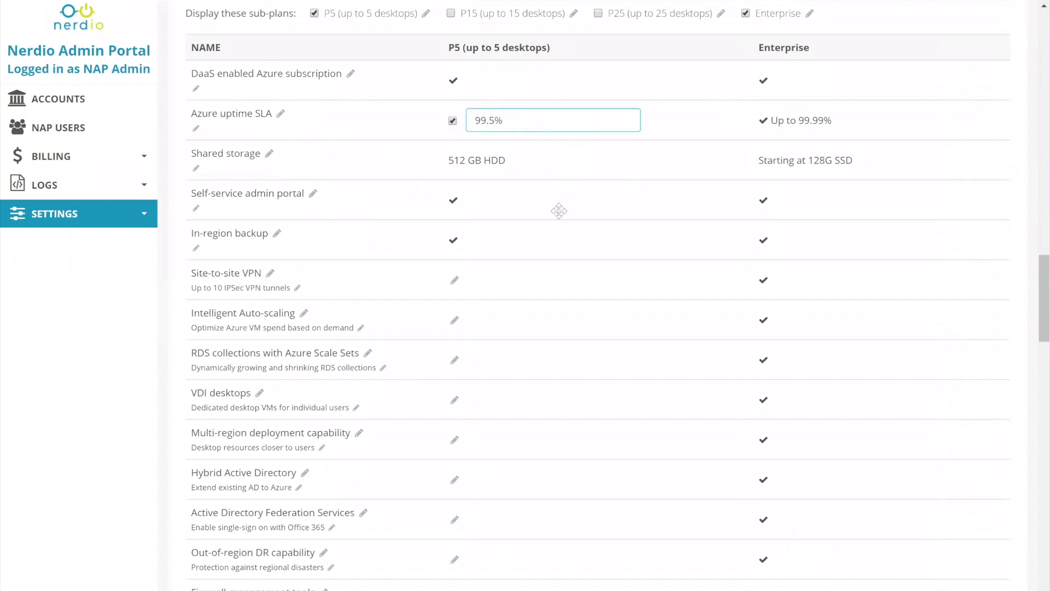
type("9")
left_click(544, 165)
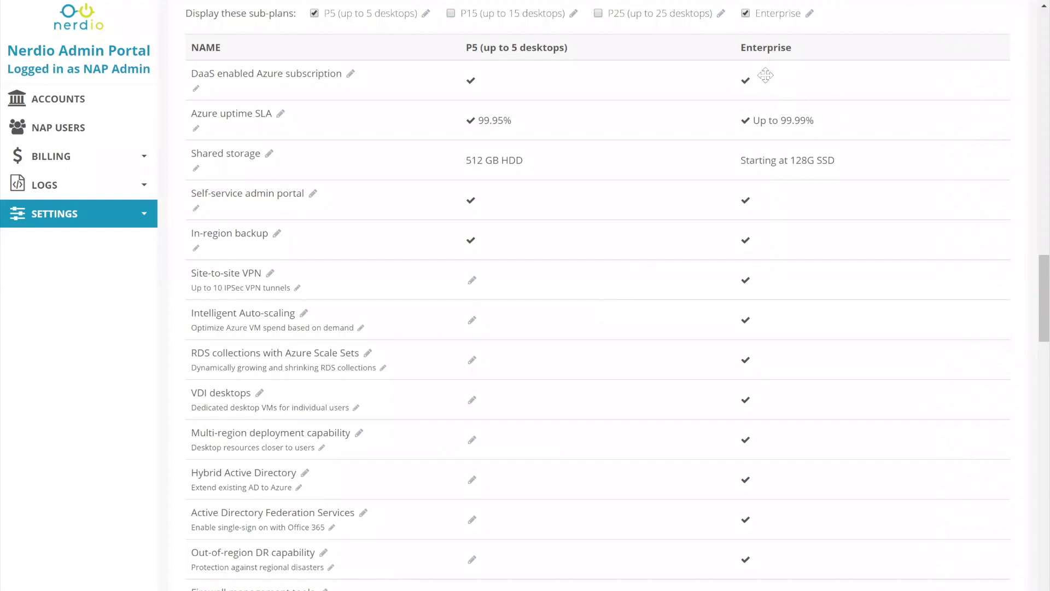
scroll(698, 291, "down", 1)
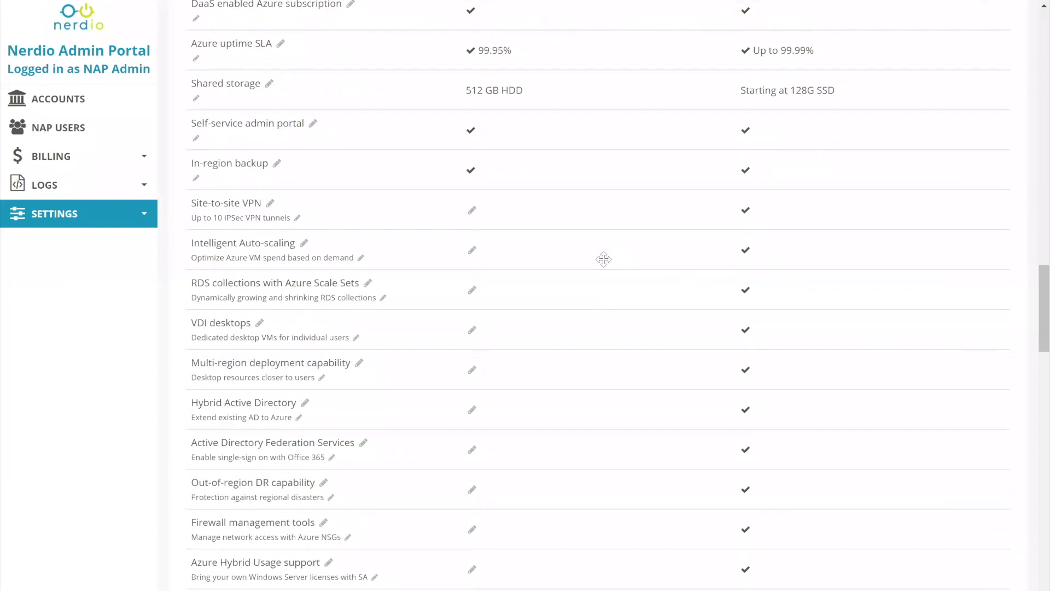
scroll(509, 320, "down", 3)
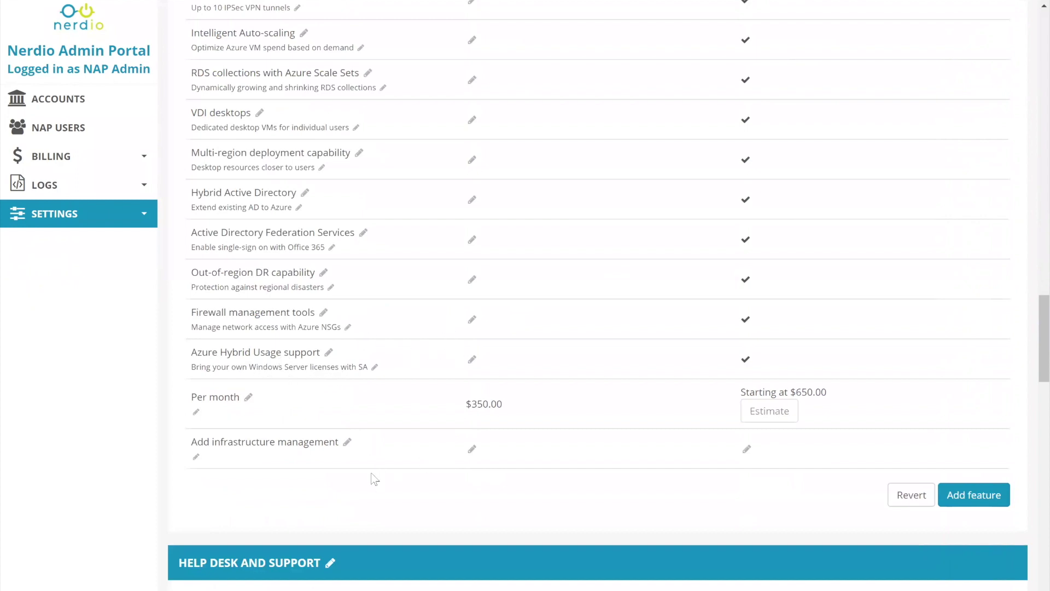
Include infrastructure management in the P5 plan at $75.
left_click(472, 452)
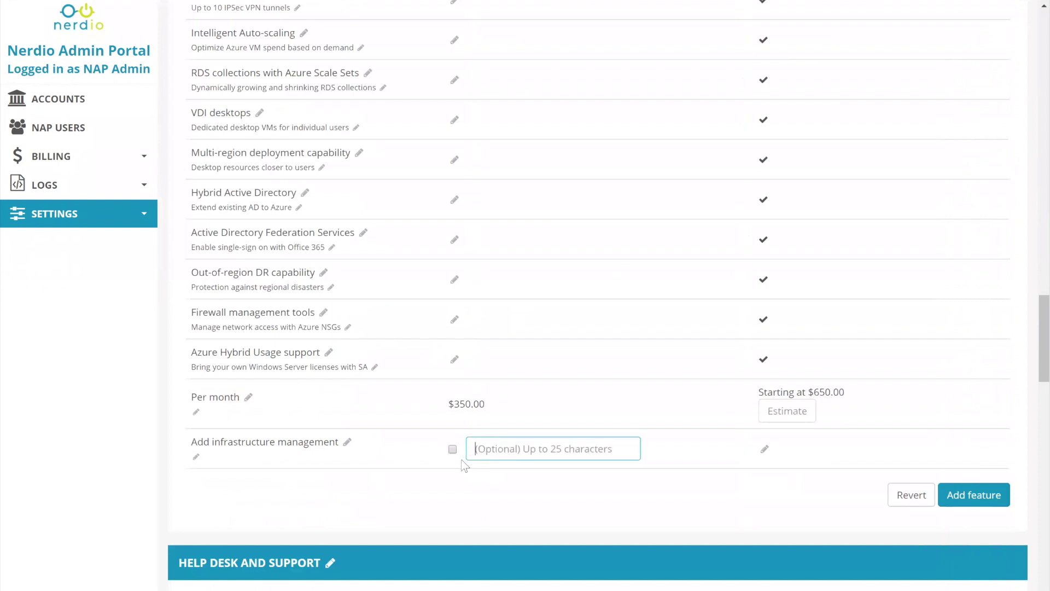
left_click(452, 448)
type("$")
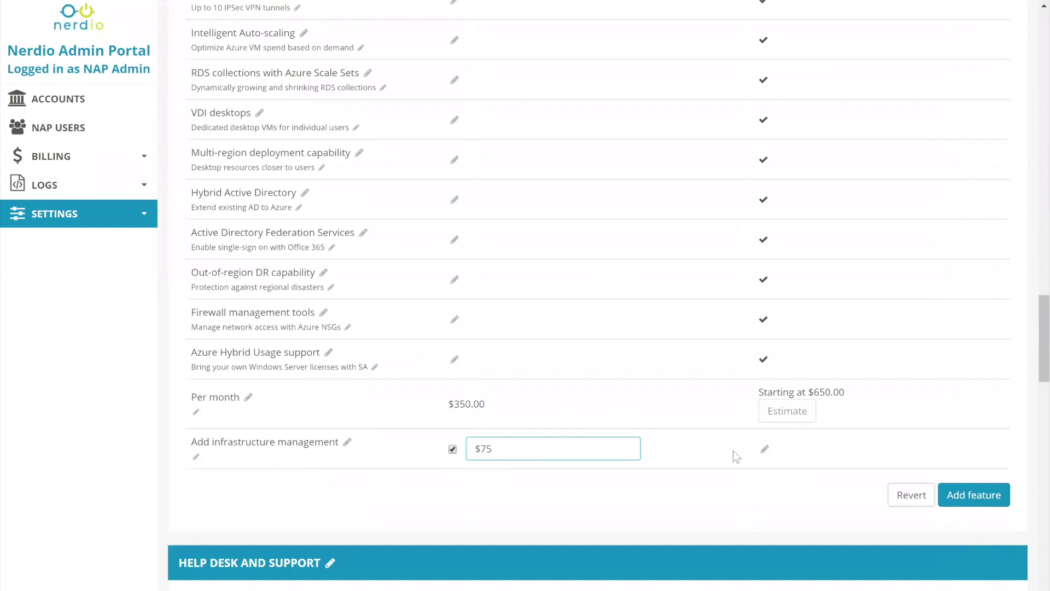
type("75")
left_click(751, 457)
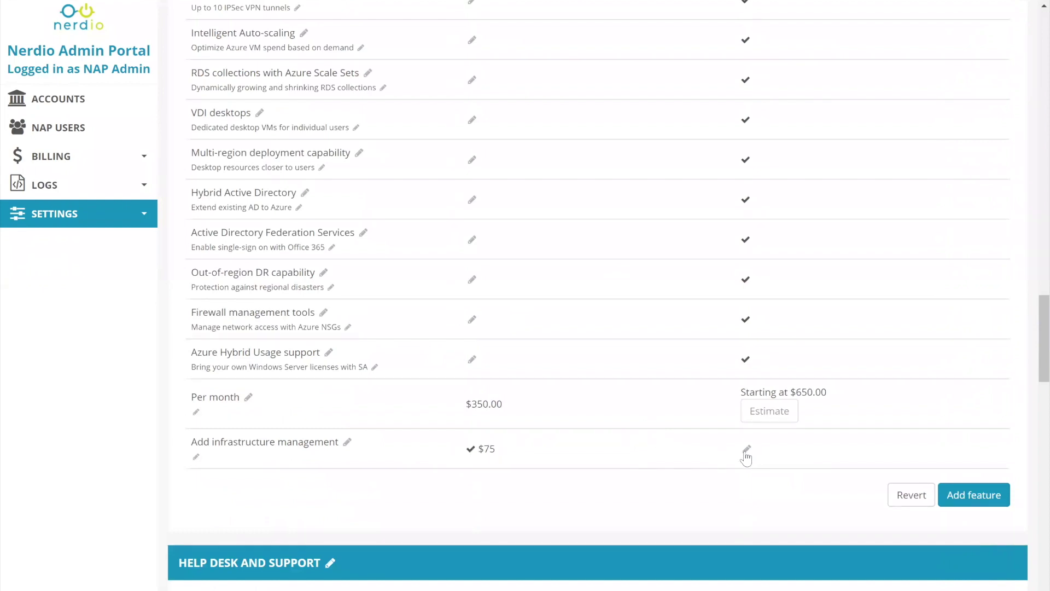
Include infrastructure management in the Enterprise plan at $250.
left_click(746, 454)
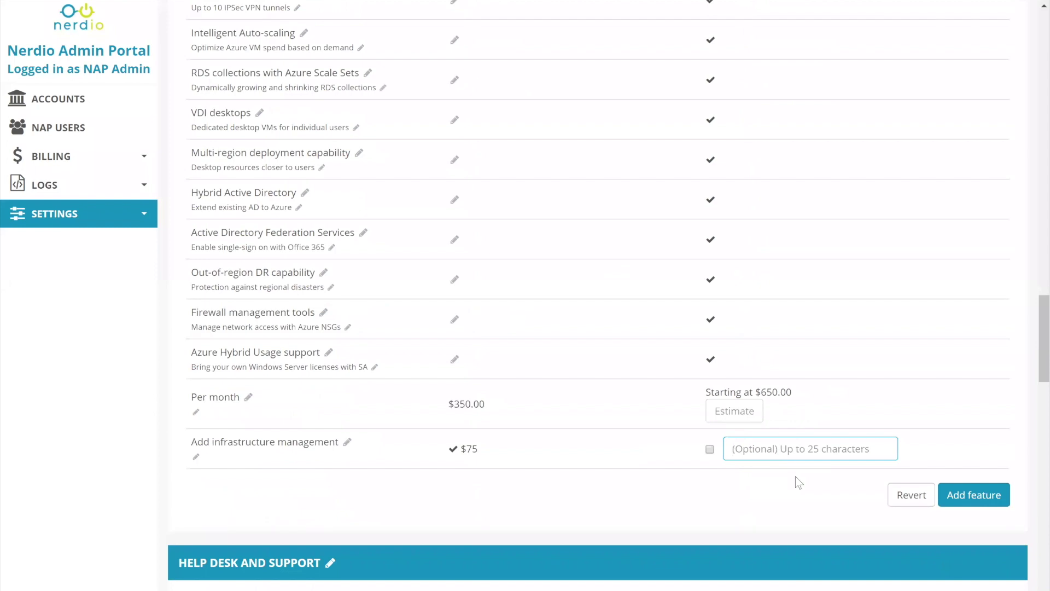
type("$250")
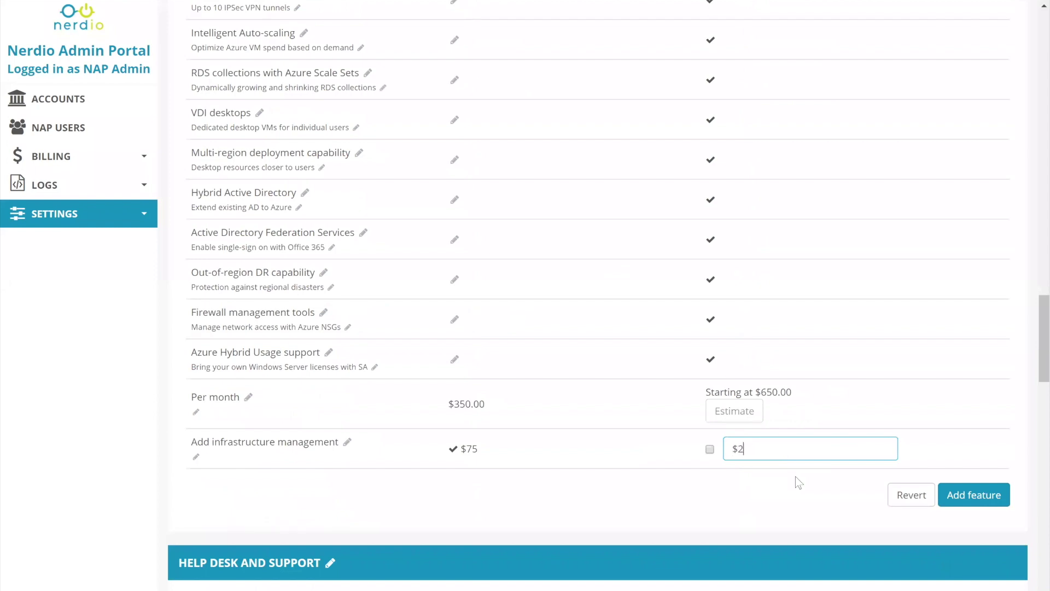
left_click(710, 449)
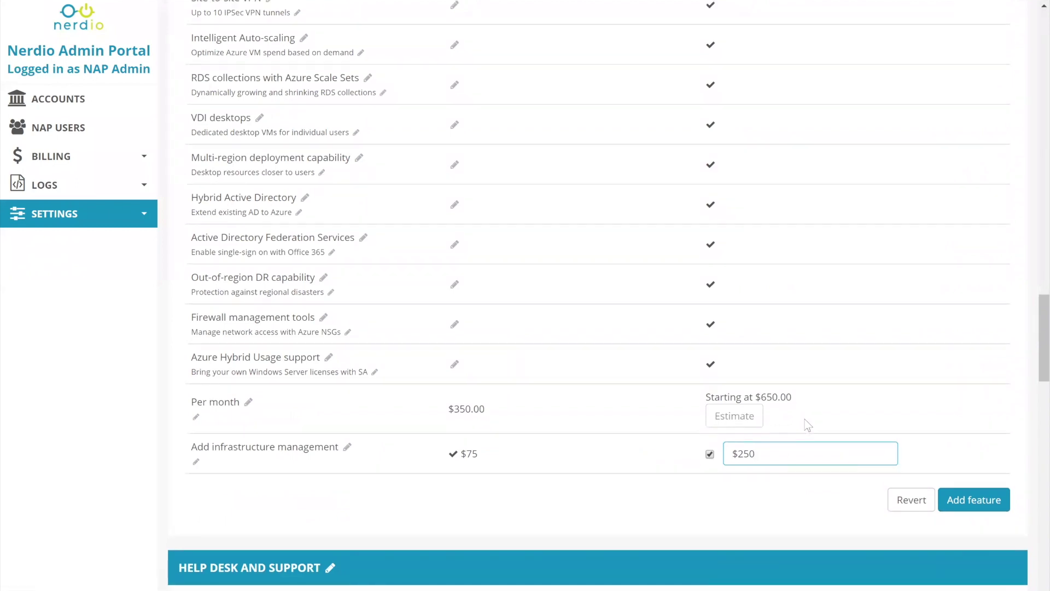
scroll(808, 425, "up", 6)
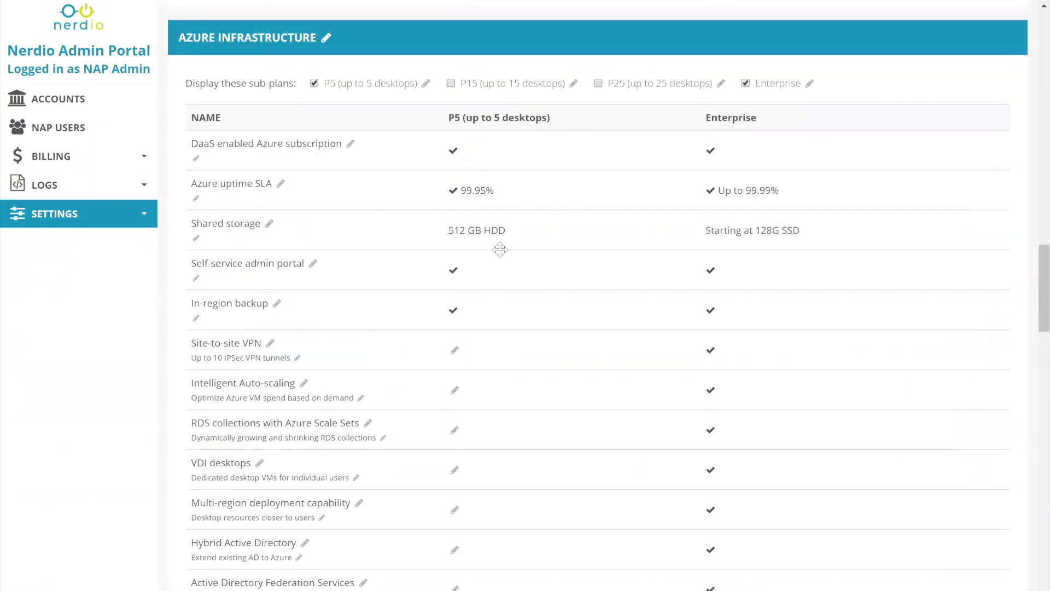
scroll(500, 242, "down", 6)
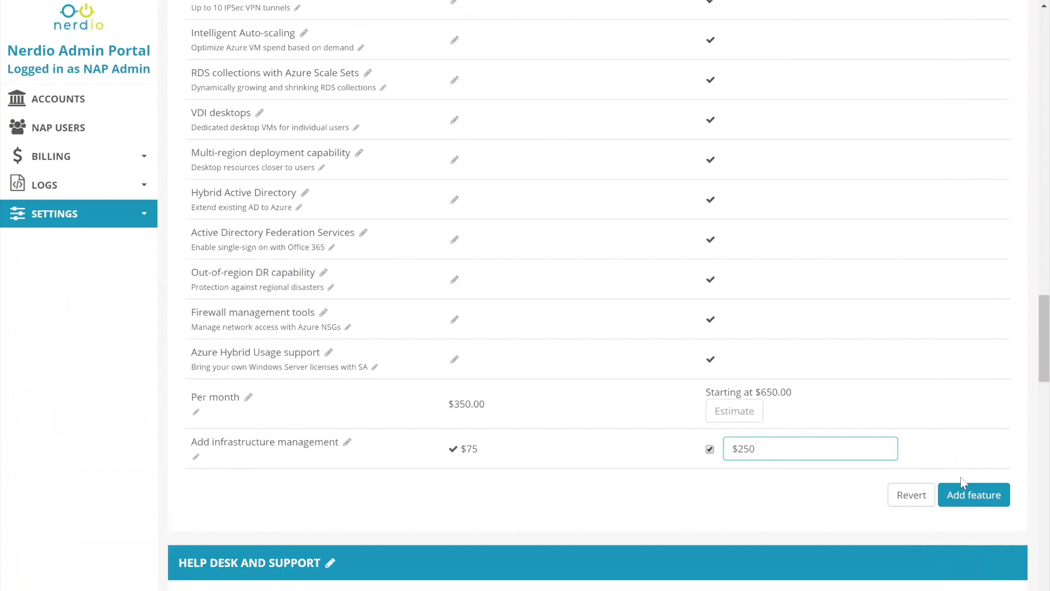
key("Return")
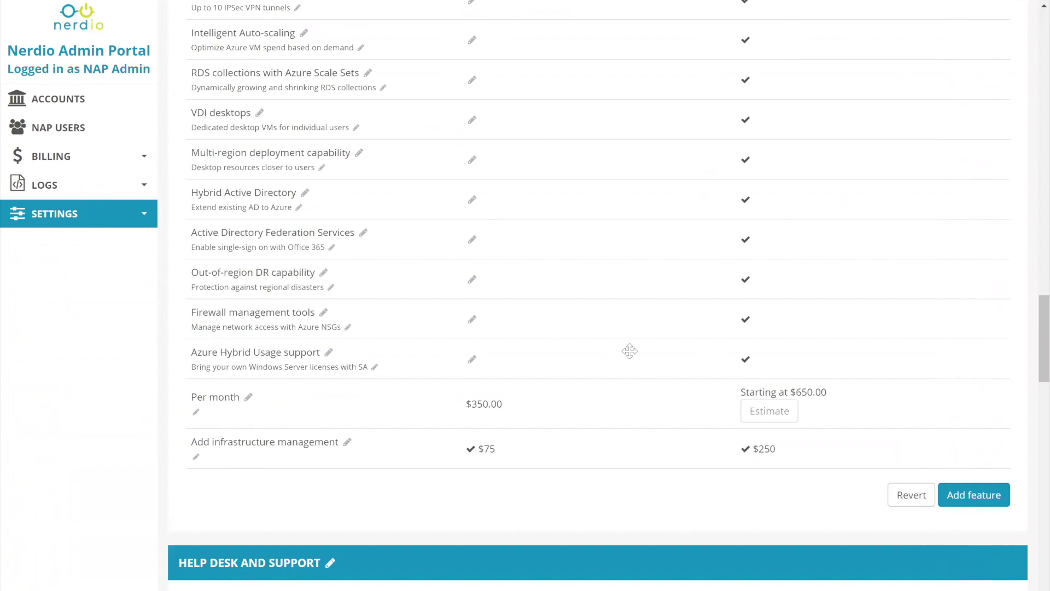
Scroll the preview to the Azure Infrastructure cards and select the 'Add infrastructure management: $75' line.
scroll(630, 360, "up", 20)
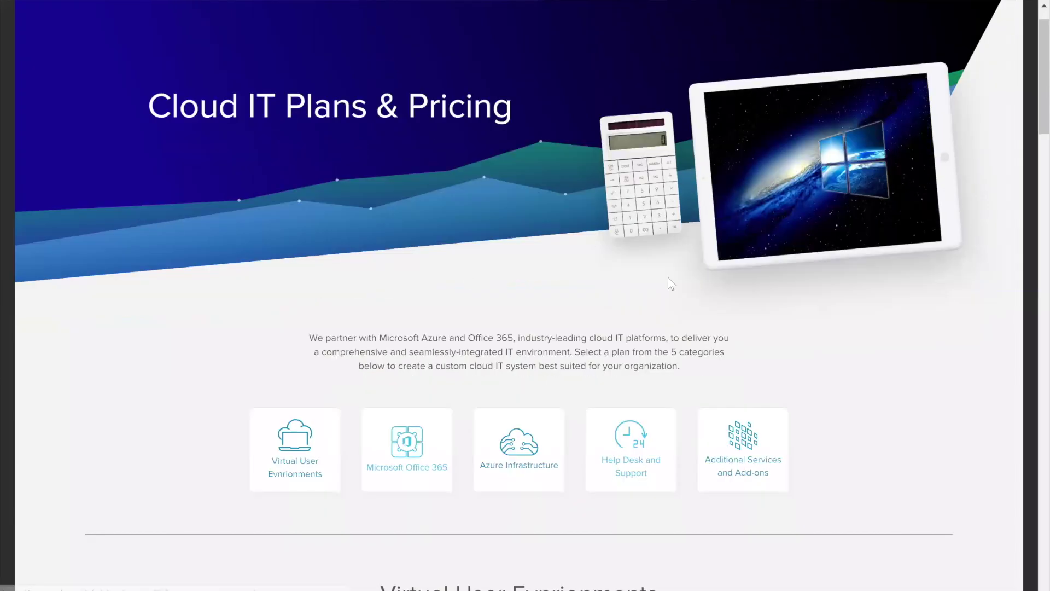
scroll(668, 277, "down", 7)
scroll(538, 260, "down", 15)
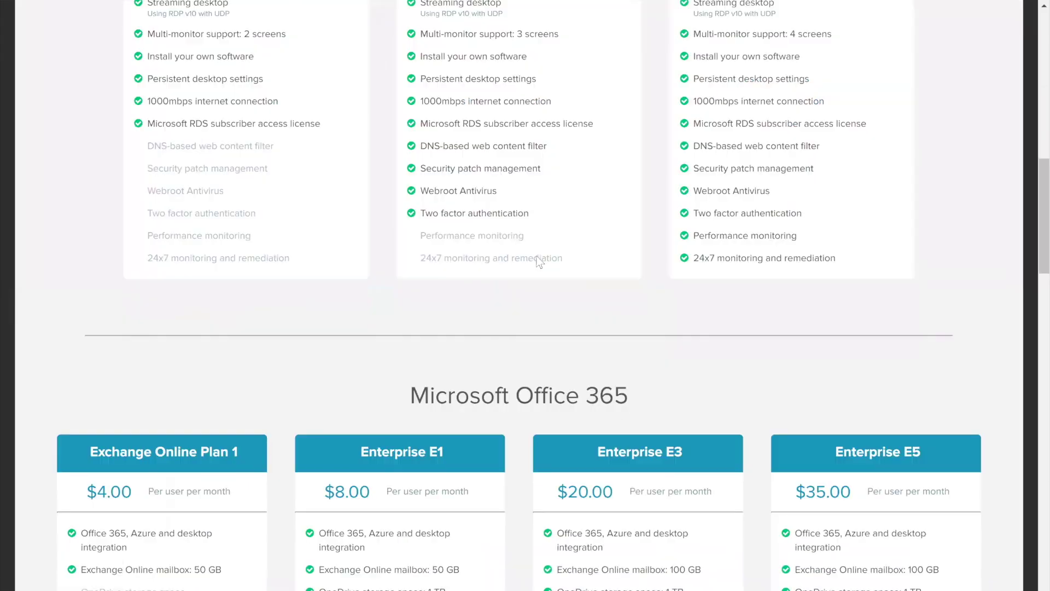
scroll(697, 230, "down", 5)
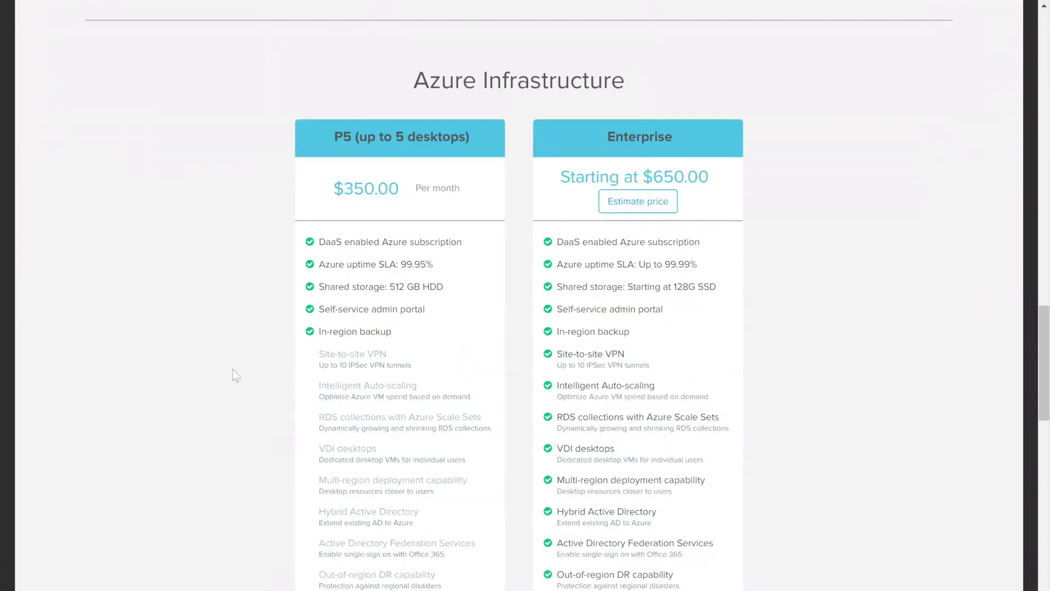
scroll(342, 100, "down", 3)
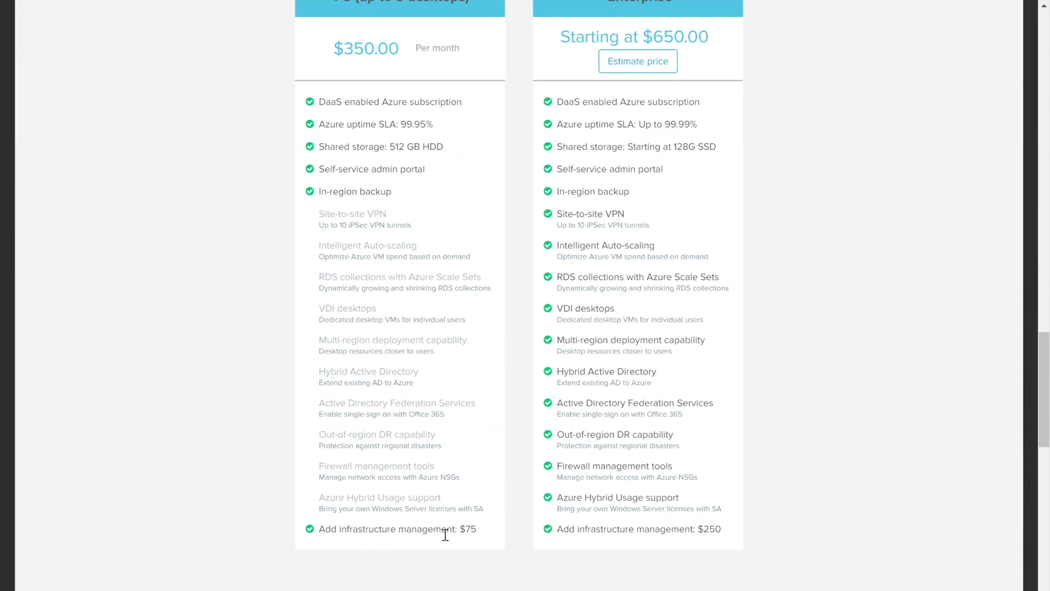
left_click_drag(493, 534, 313, 533)
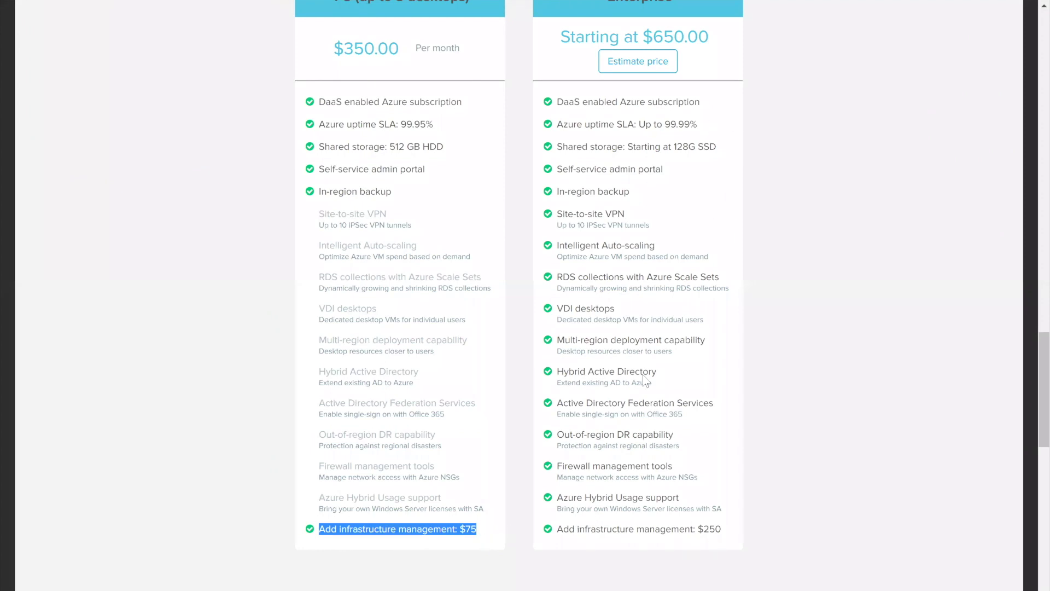
scroll(642, 375, "up", 3)
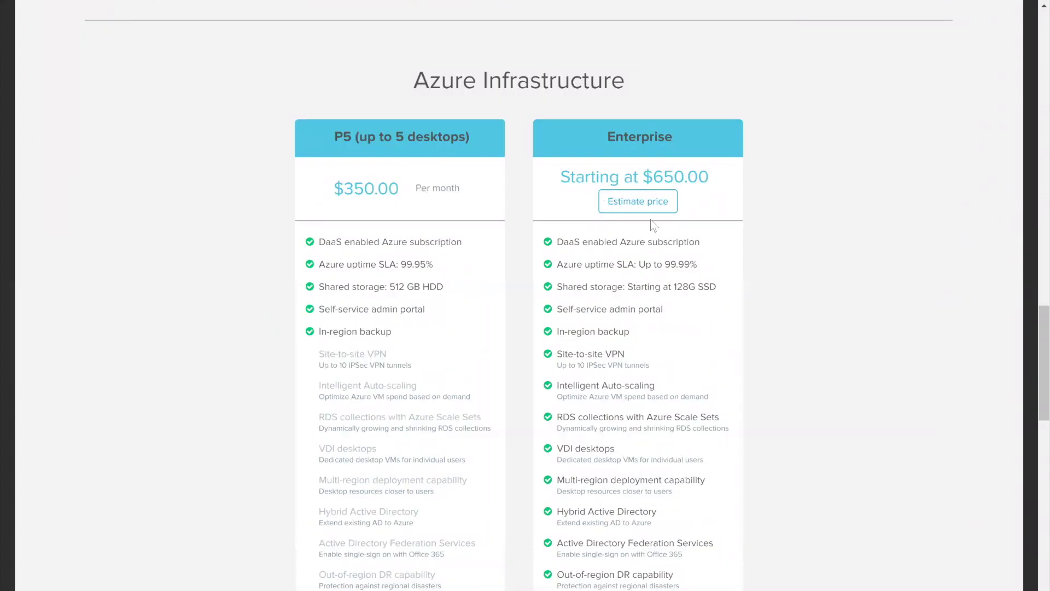
Start an Enterprise price estimate with 250 users, 4 TB shared storage and two DS4v2 servers.
left_click(634, 201)
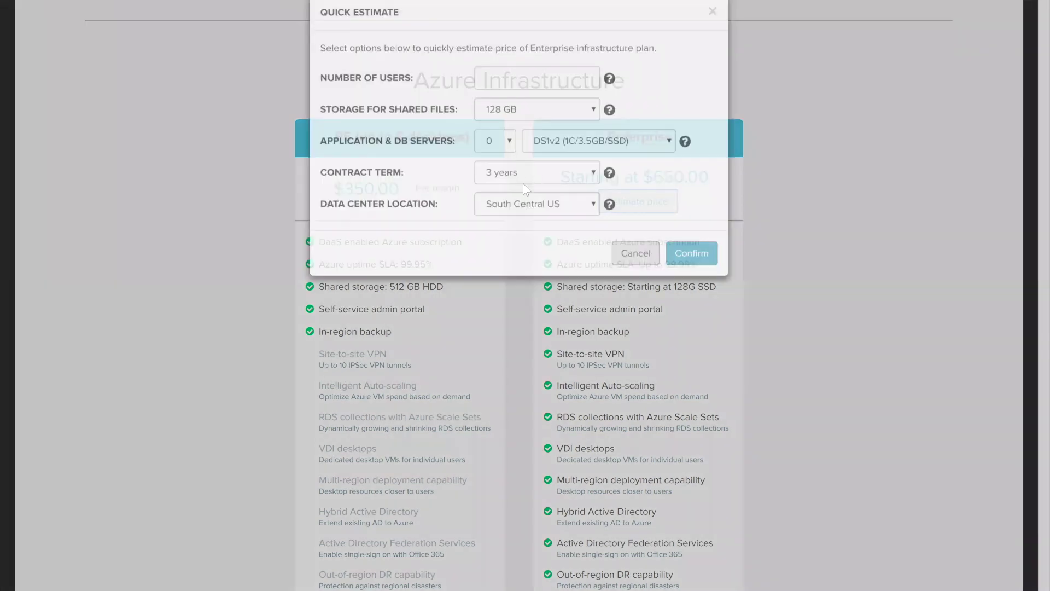
left_click(514, 109)
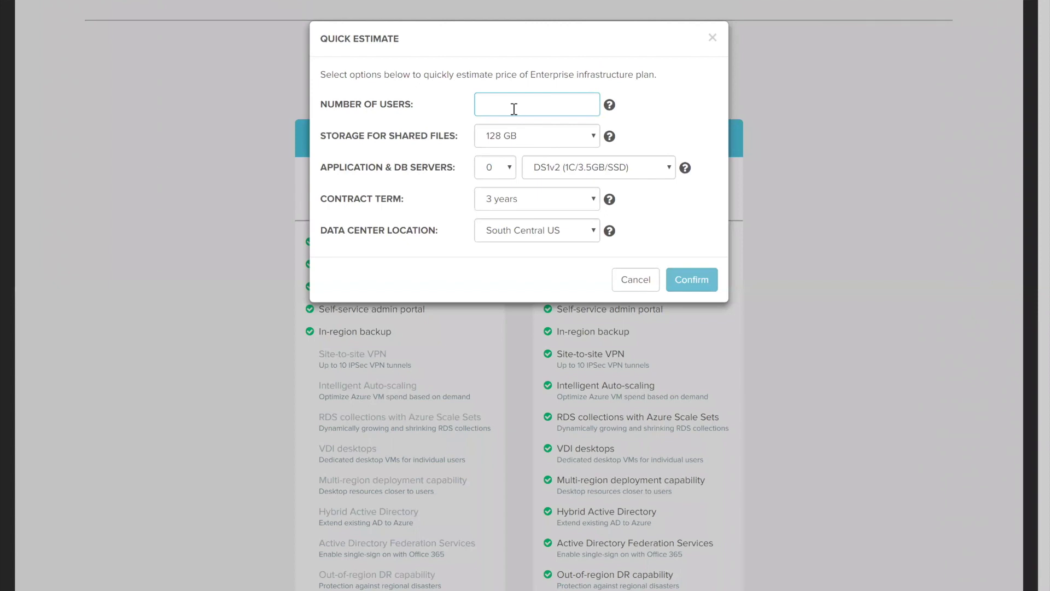
type("250")
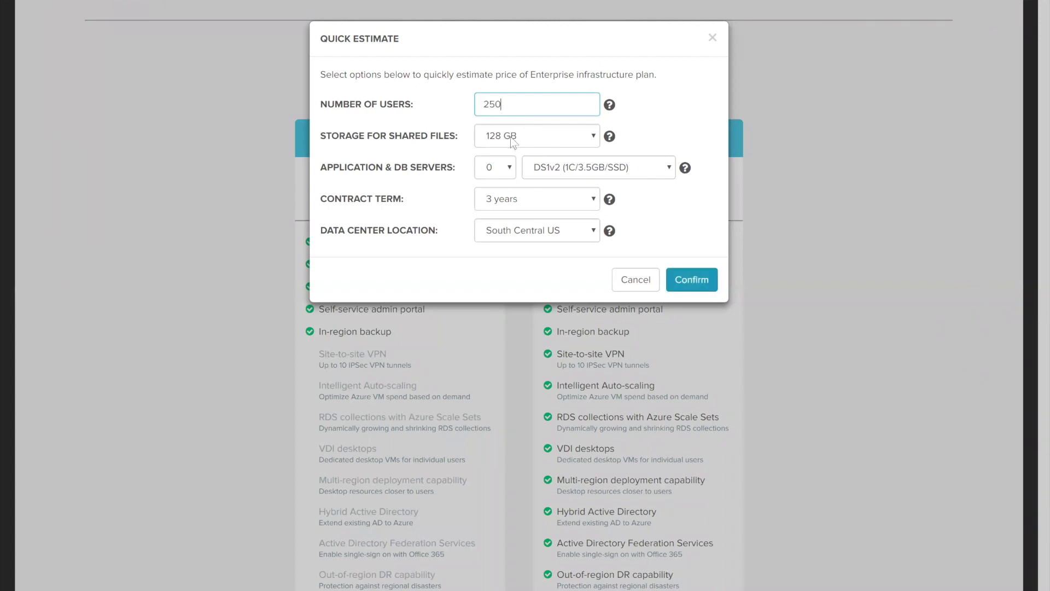
left_click(513, 141)
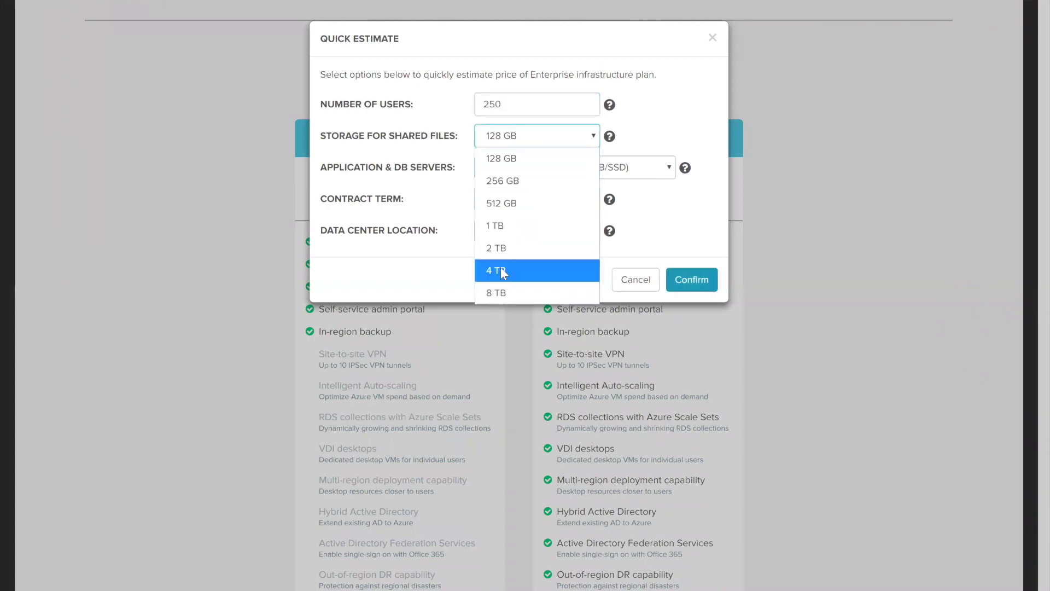
left_click(502, 270)
left_click(491, 169)
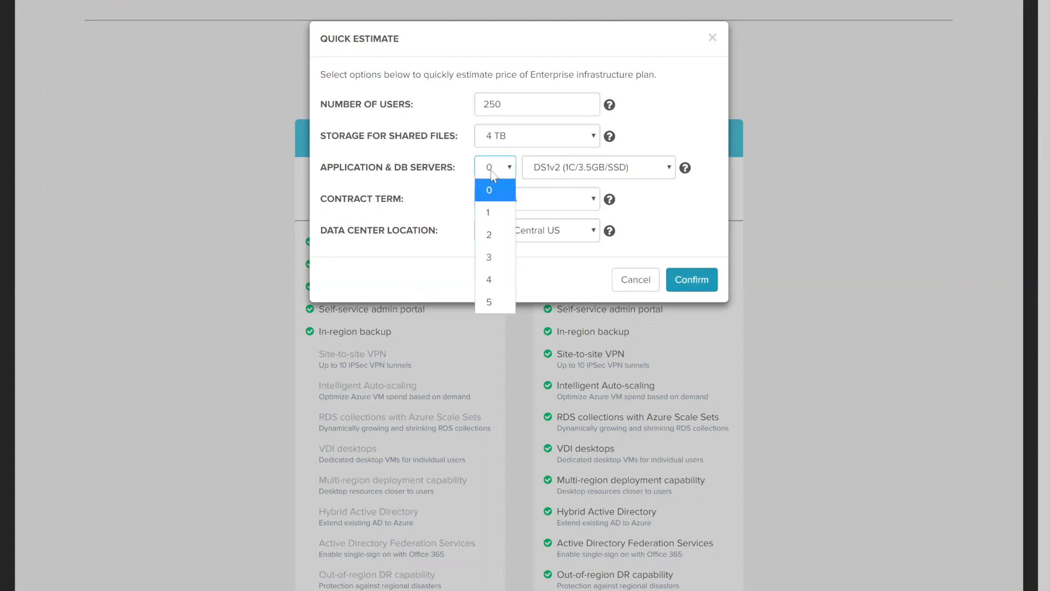
left_click(489, 232)
left_click(591, 169)
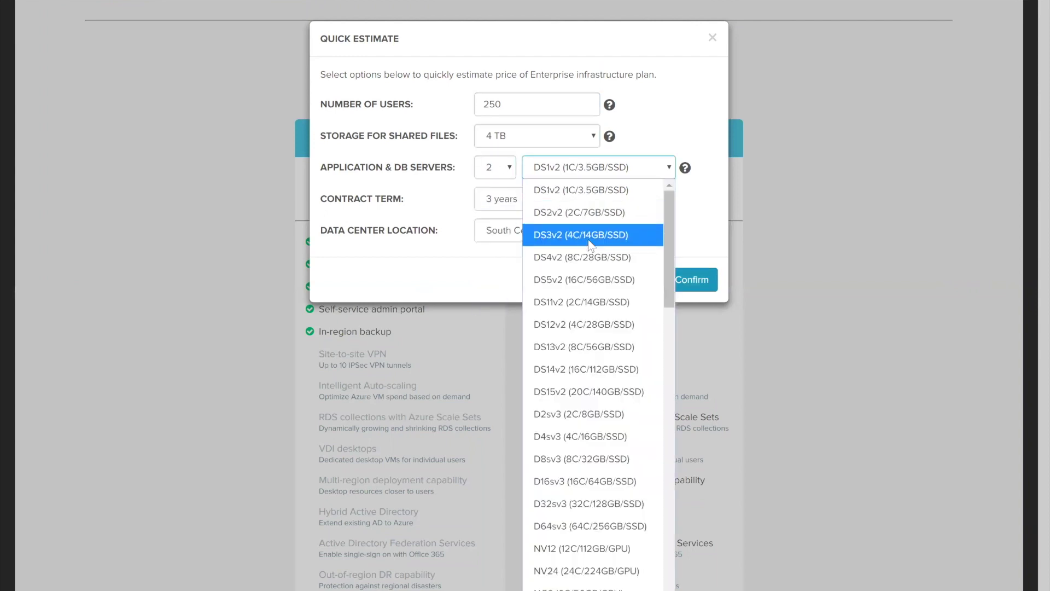
key("Escape")
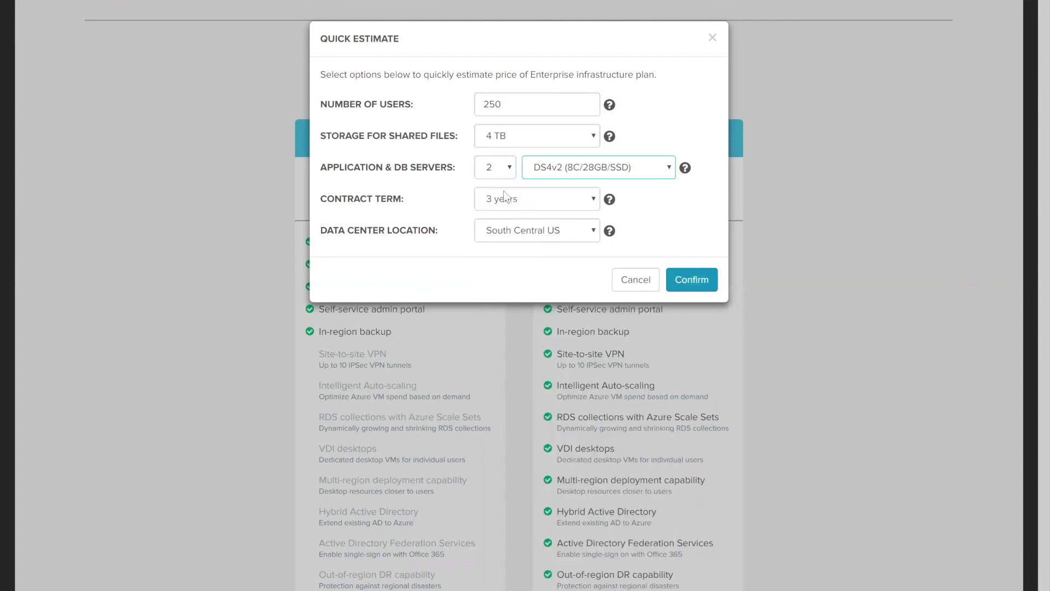
Choose a 1-year term in West Europe, calculate the estimate, then reopen and cancel it.
left_click(504, 198)
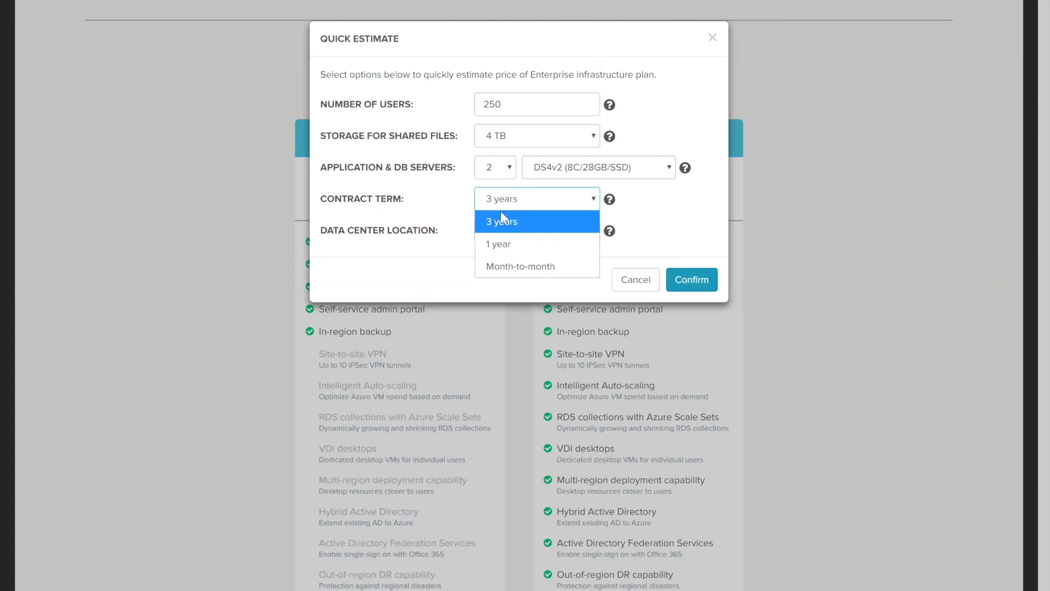
left_click(499, 243)
left_click(541, 232)
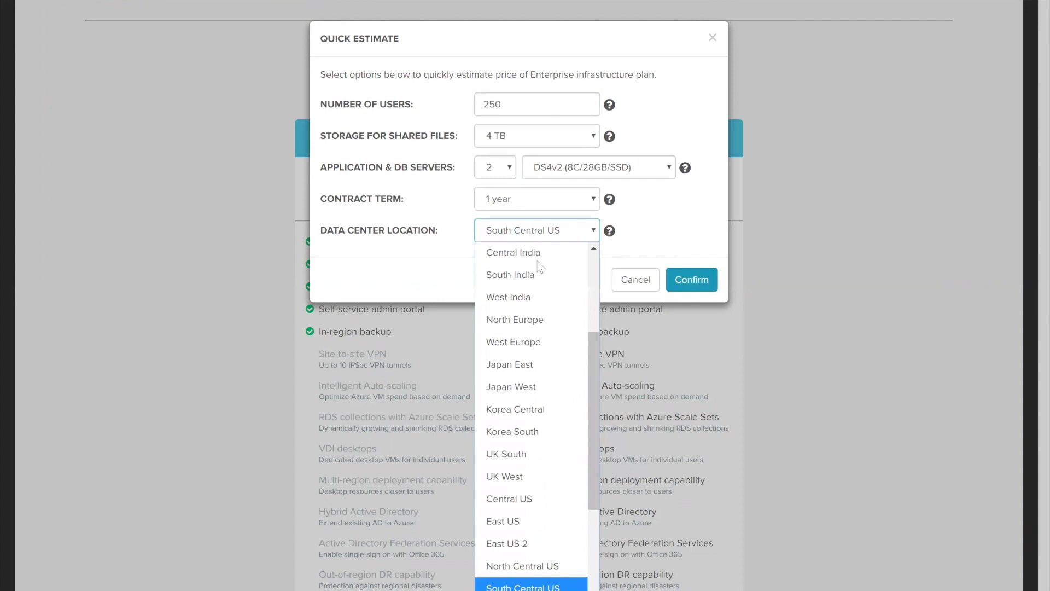
left_click(533, 340)
left_click(692, 280)
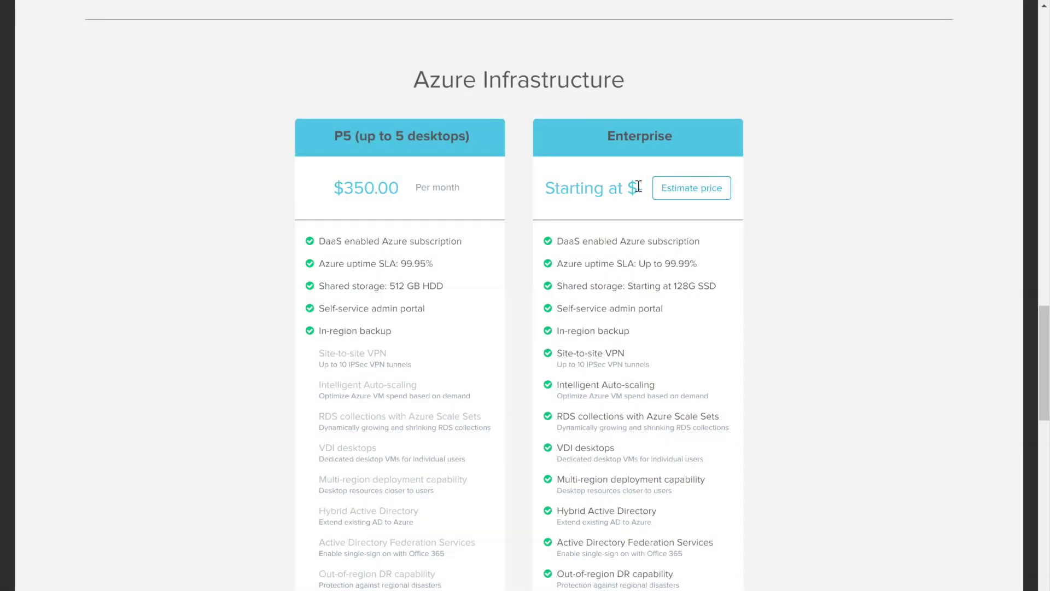
double_click(638, 187)
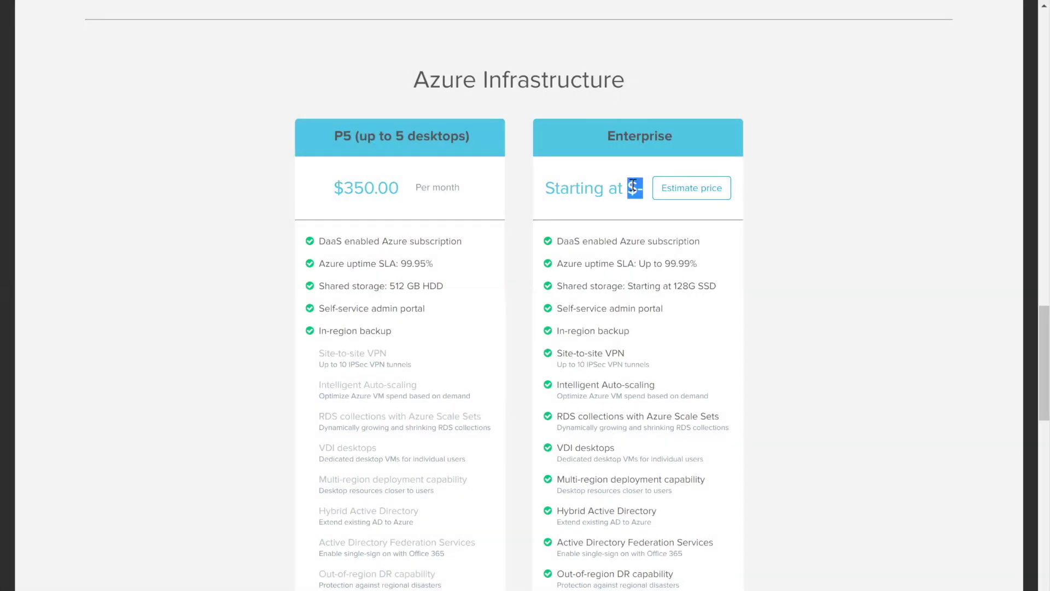
left_click(669, 180)
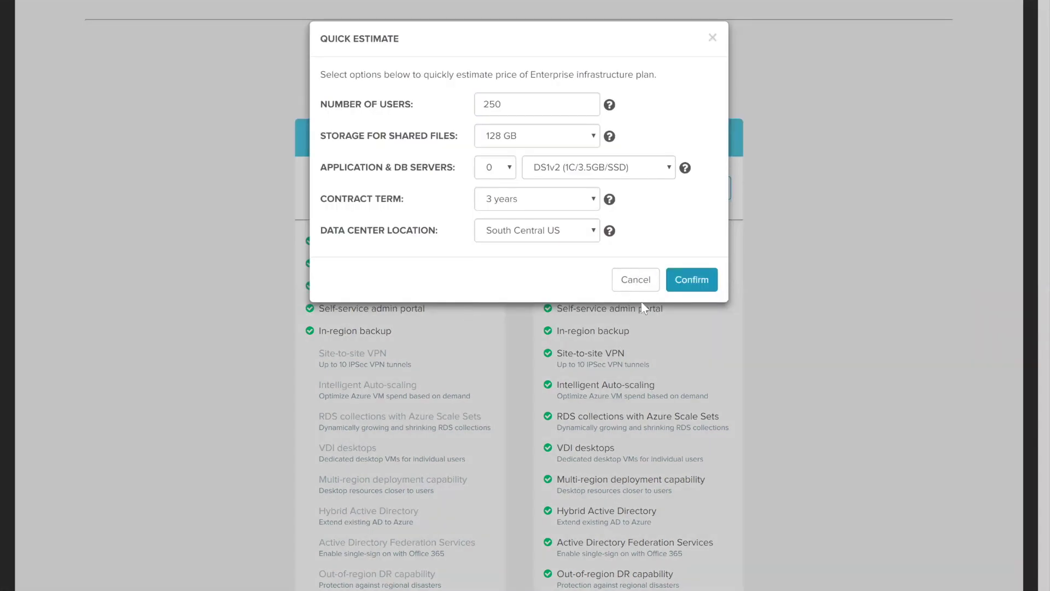
left_click(640, 286)
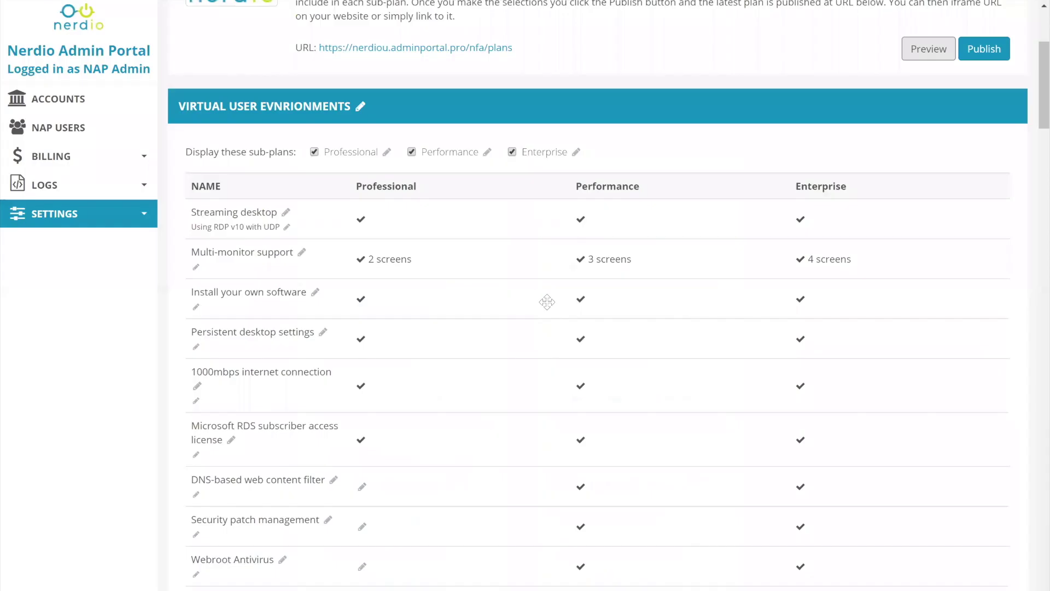
Review the Help Desk and Support settings, then view its Work/Life Balance, Productivity and Workaholic cards in the preview.
scroll(550, 309, "down", 2)
scroll(553, 314, "down", 20)
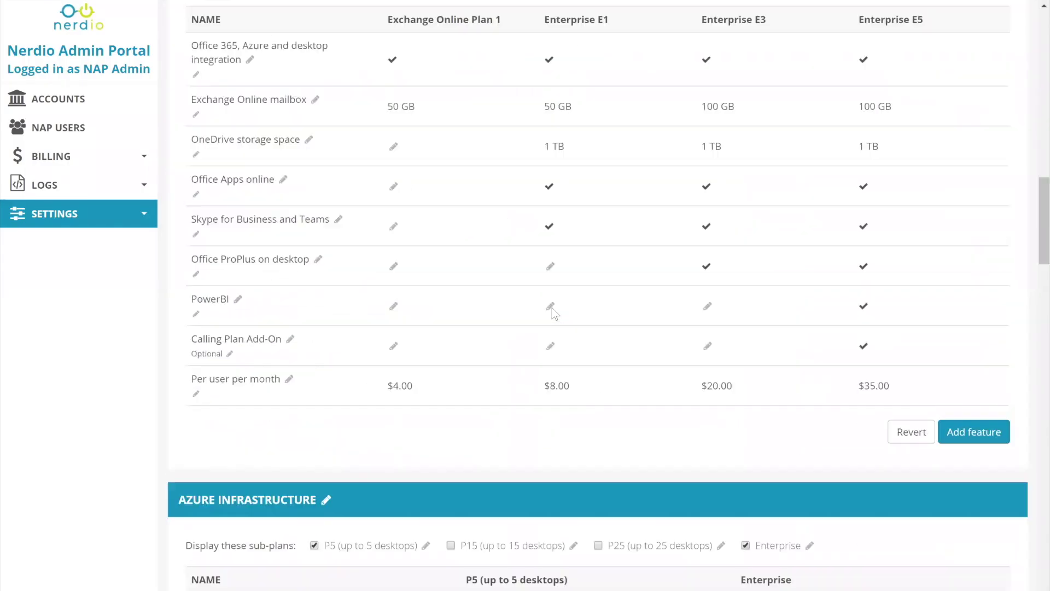
scroll(473, 317, "down", 15)
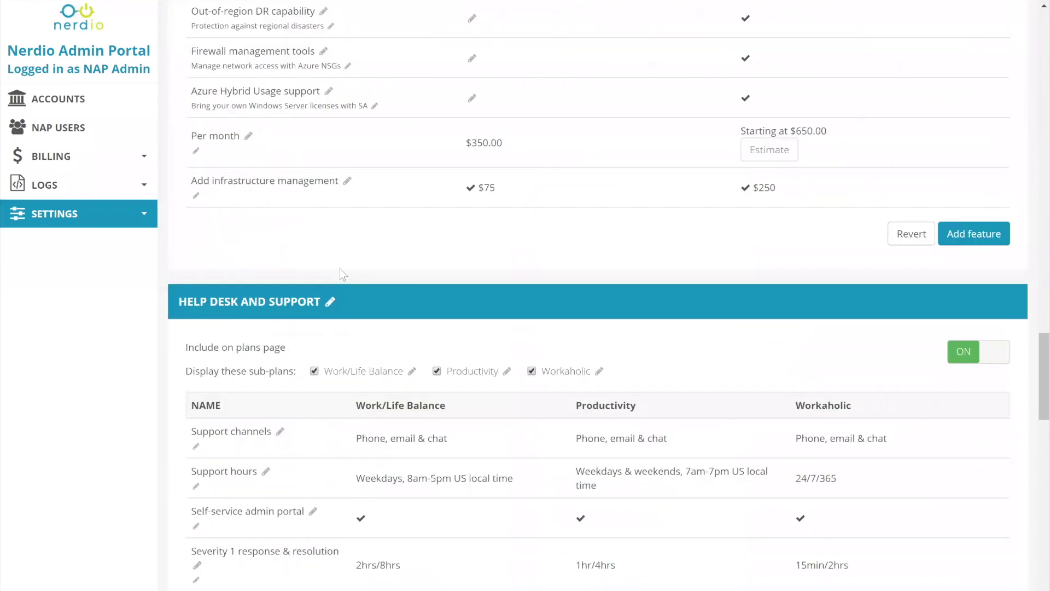
scroll(887, 137, "down", 1)
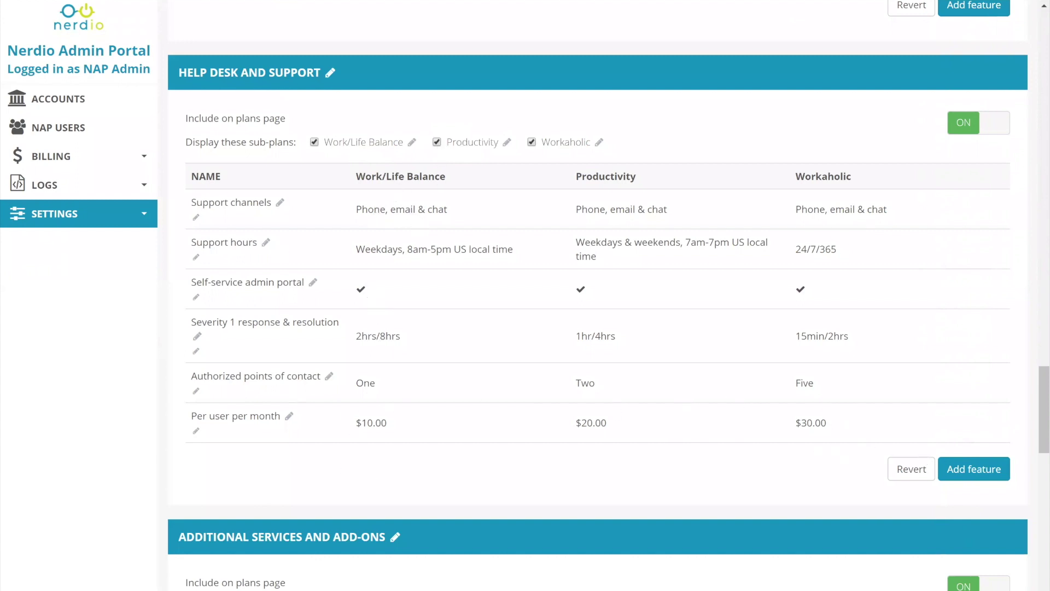
scroll(980, 196, "up", 10)
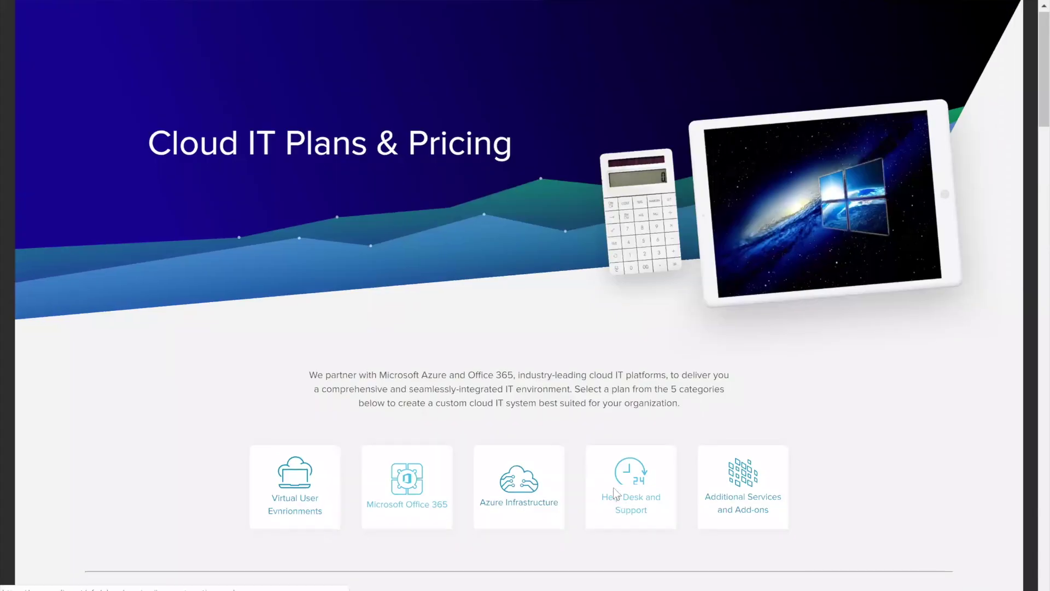
left_click(614, 494)
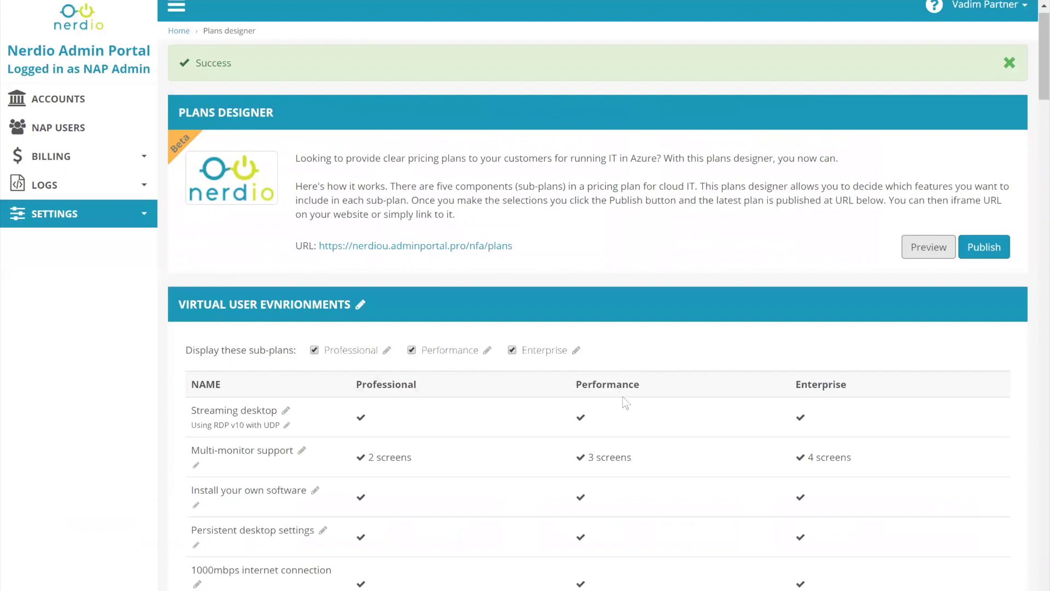
Open the Add feature form below the four add-on services, then cancel it without adding anything.
scroll(623, 396, "down", 20)
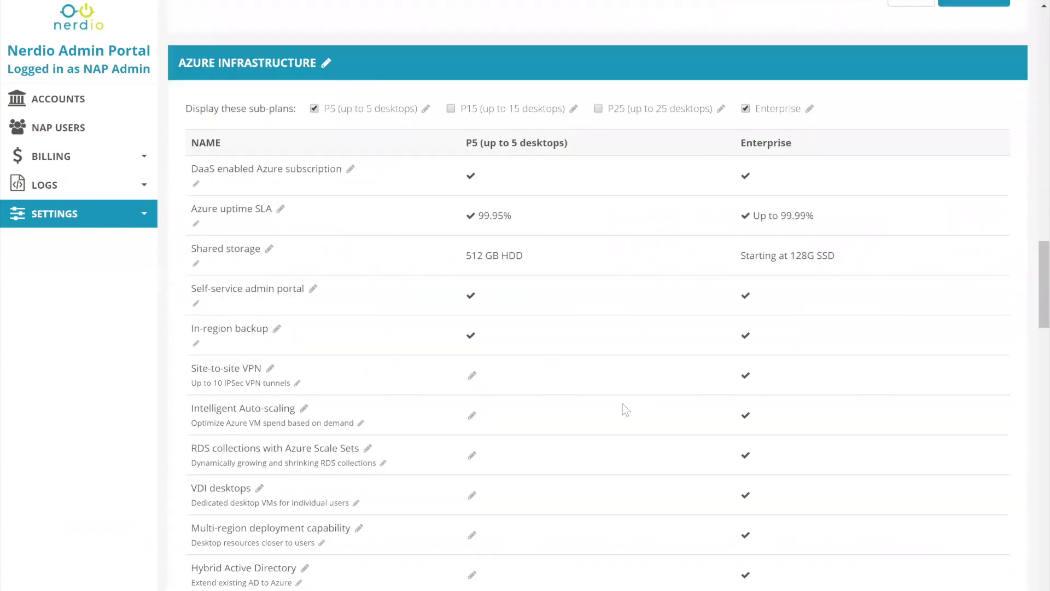
scroll(622, 403, "down", 20)
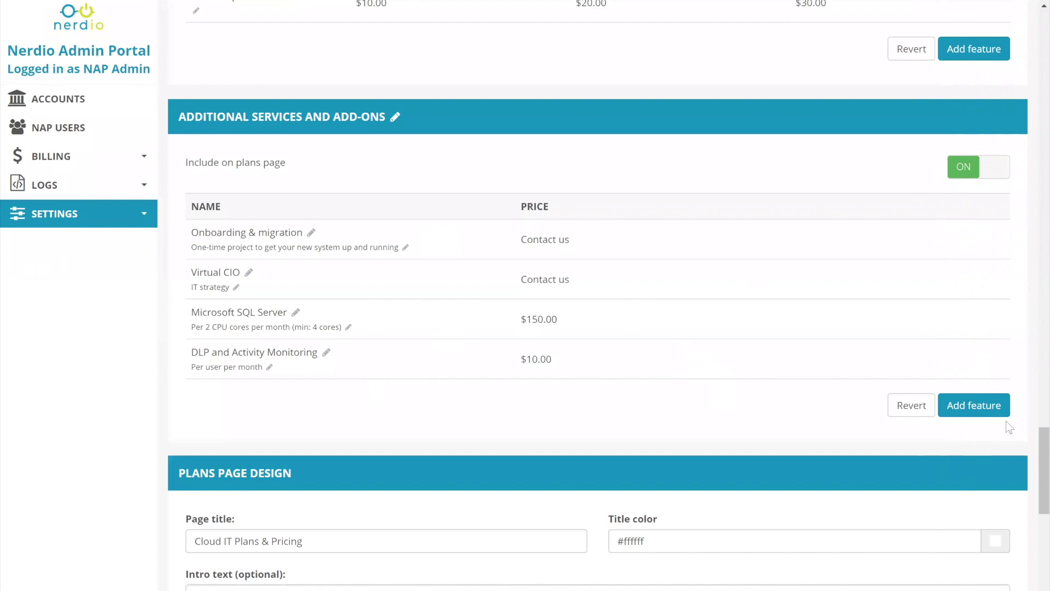
left_click(974, 396)
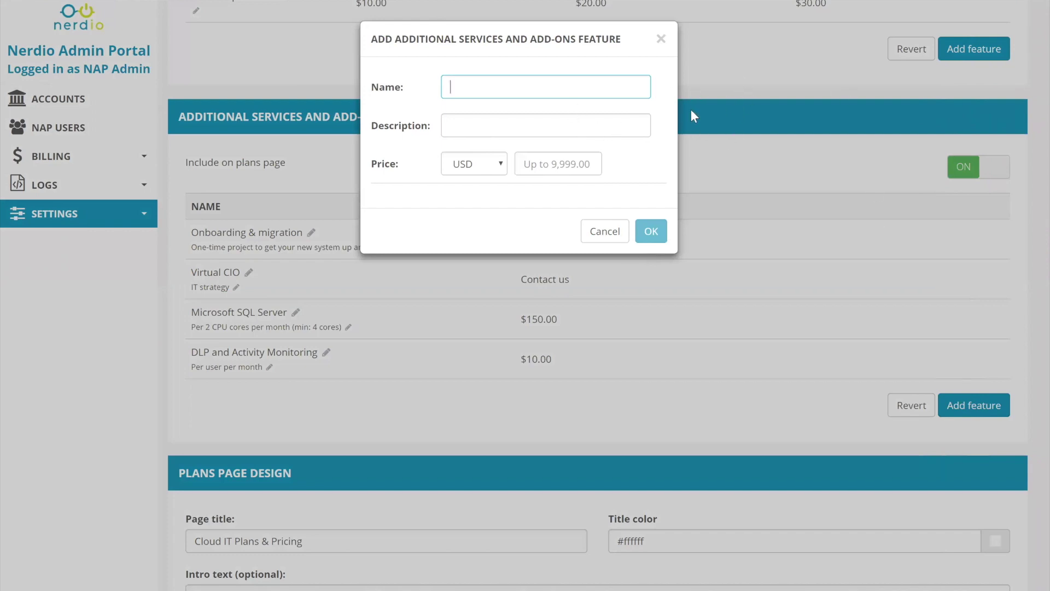
left_click(596, 232)
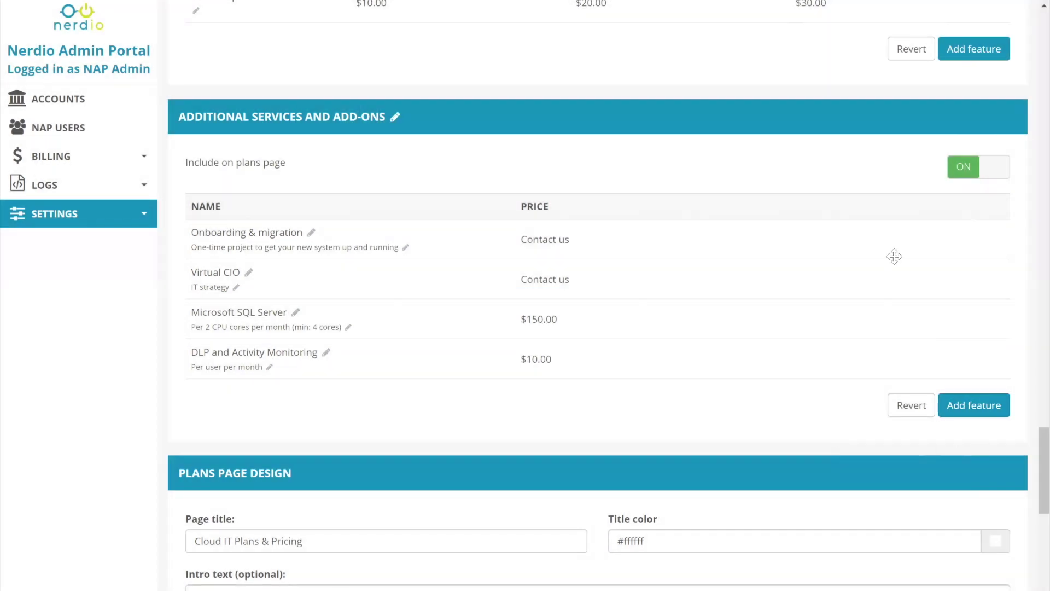
scroll(893, 255, "up", 8)
Go back to the Plans Designer and bring the four-sub-plan Microsoft Office 365 table into view.
scroll(902, 197, "up", 10)
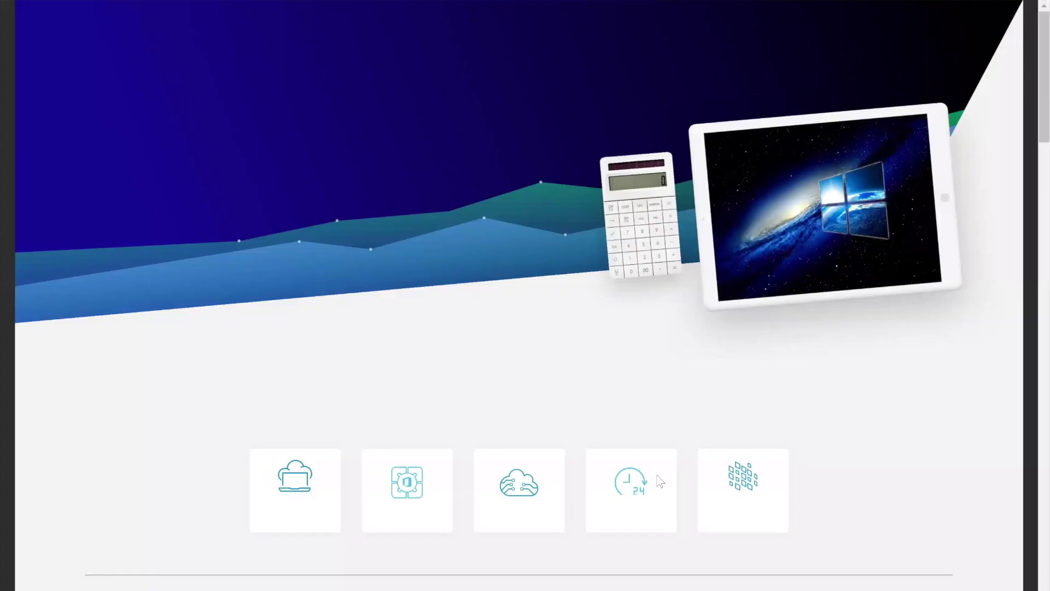
scroll(700, 372, "down", 2)
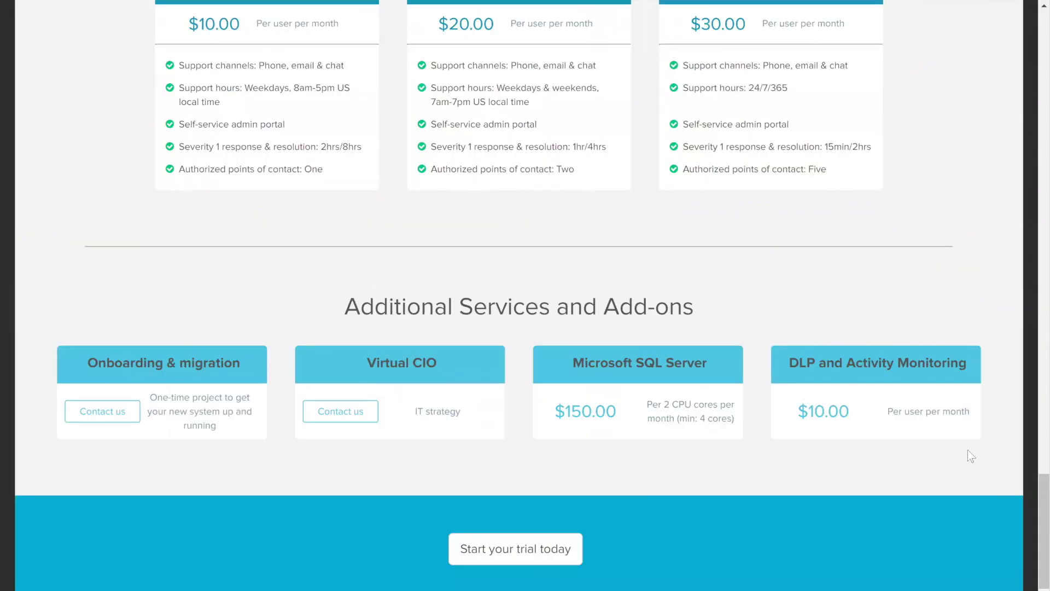
left_click_drag(647, 404, 737, 404)
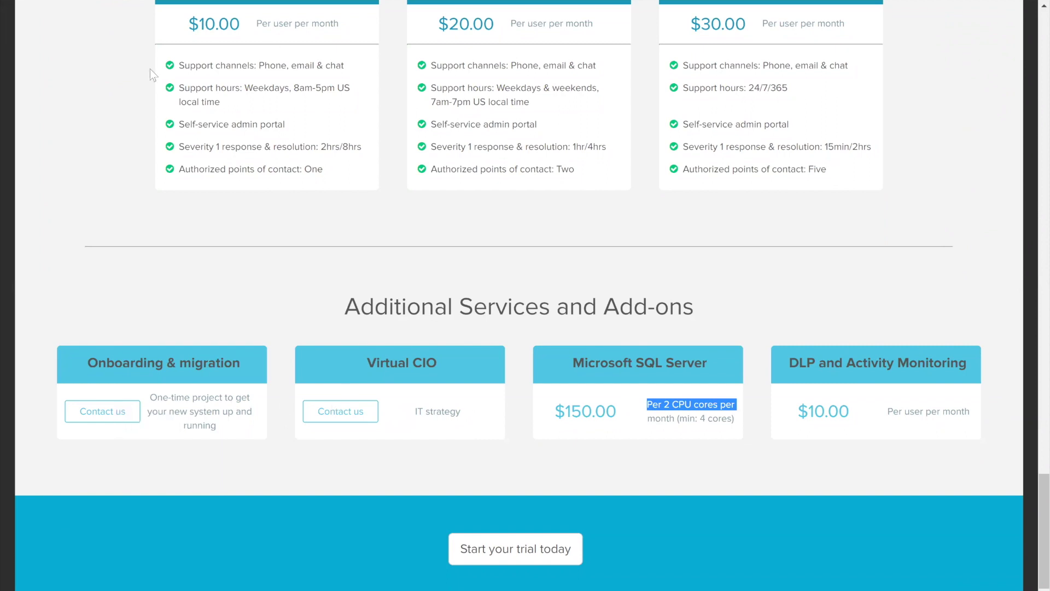
left_click(130, 31)
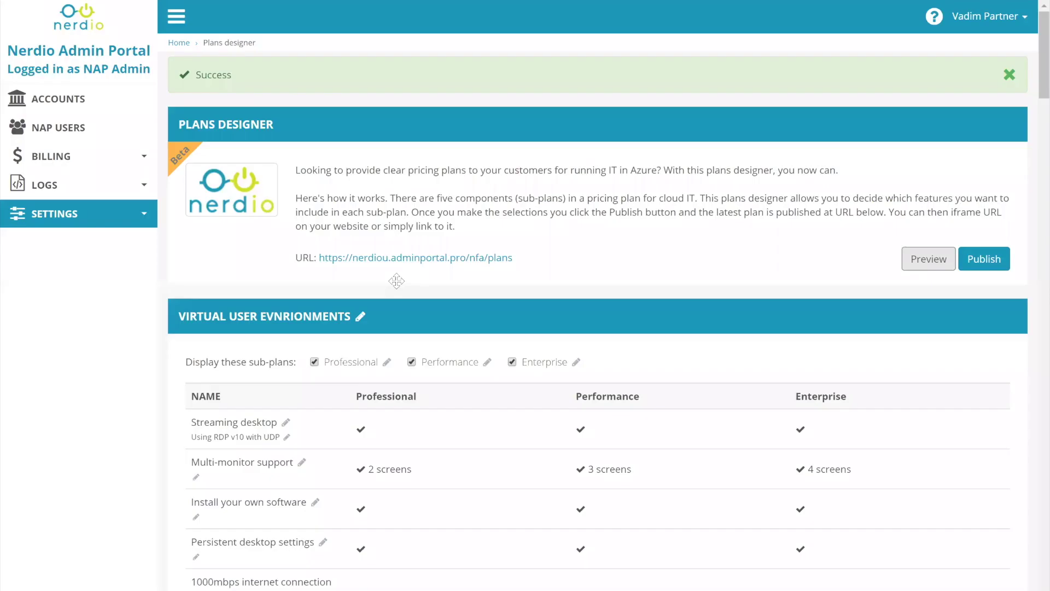
scroll(396, 289, "down", 9)
Scroll to Plans Page Design and check the page title on the zoomed-out preview.
scroll(397, 288, "down", 15)
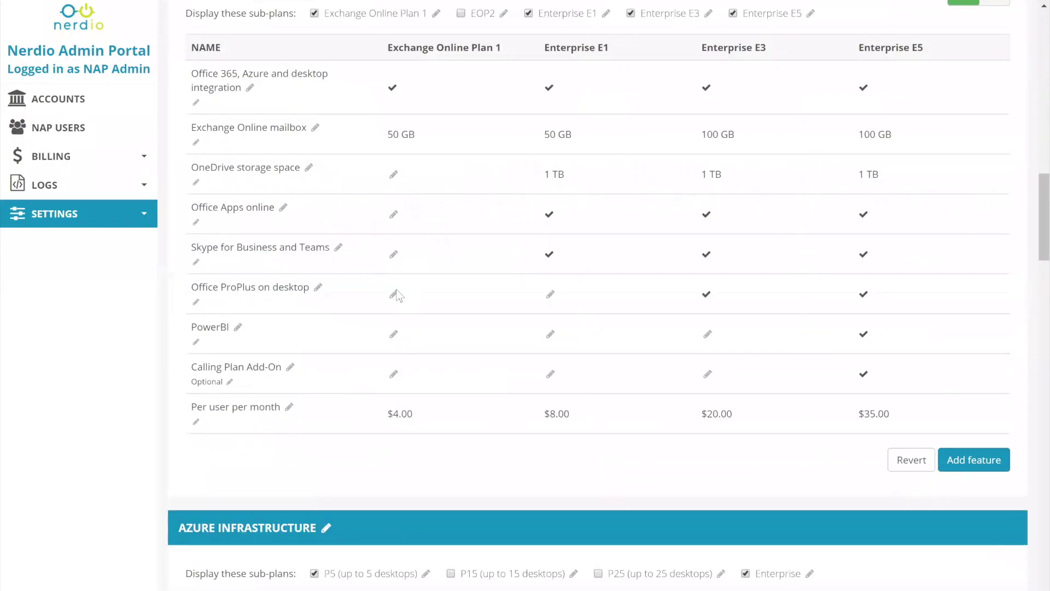
scroll(397, 293, "down", 15)
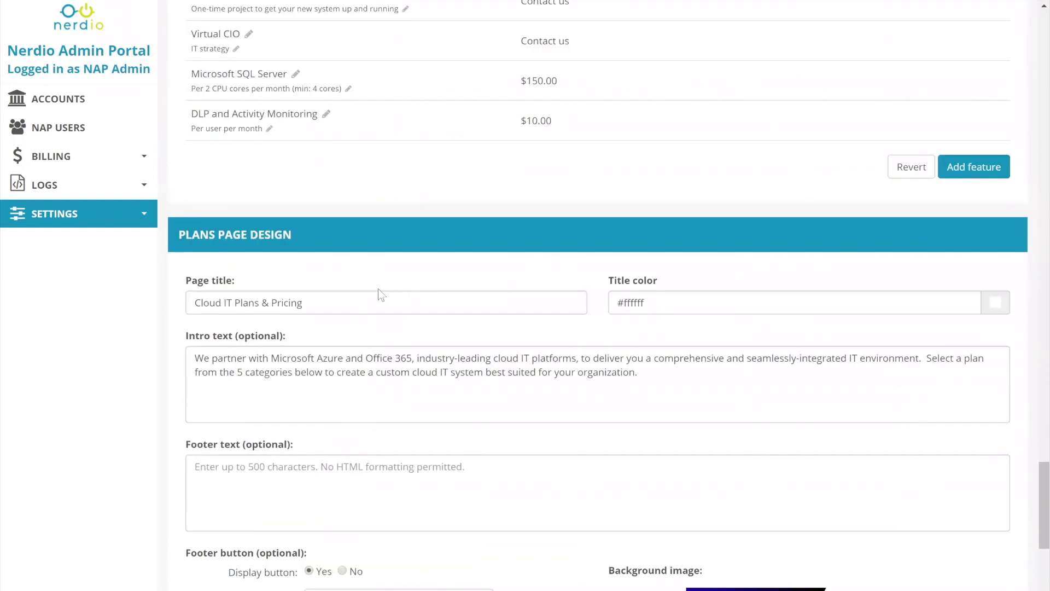
scroll(378, 289, "down", 1)
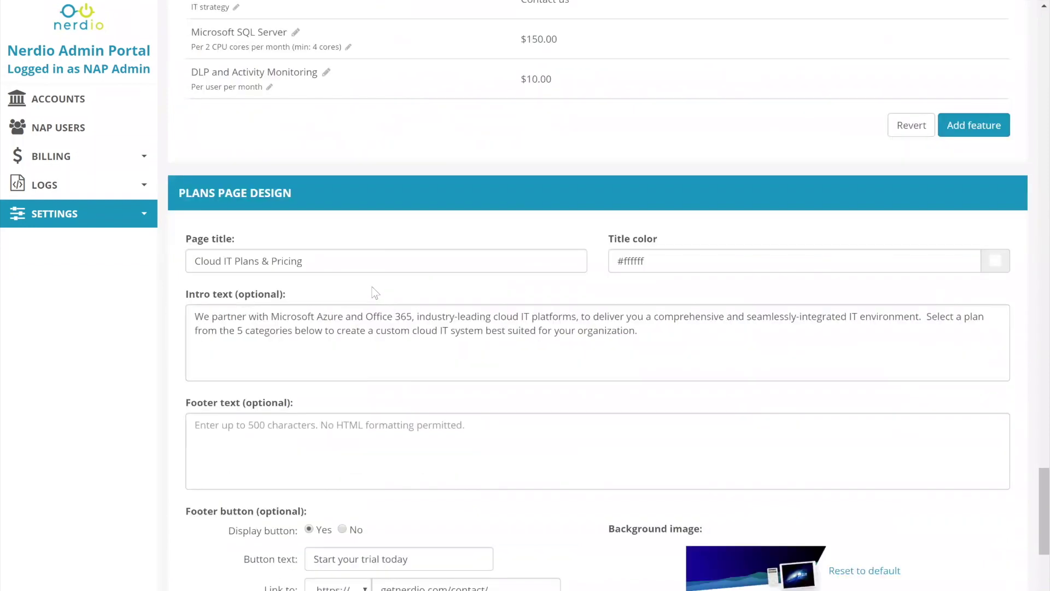
scroll(373, 288, "down", 1)
scroll(405, 144, "down", 3)
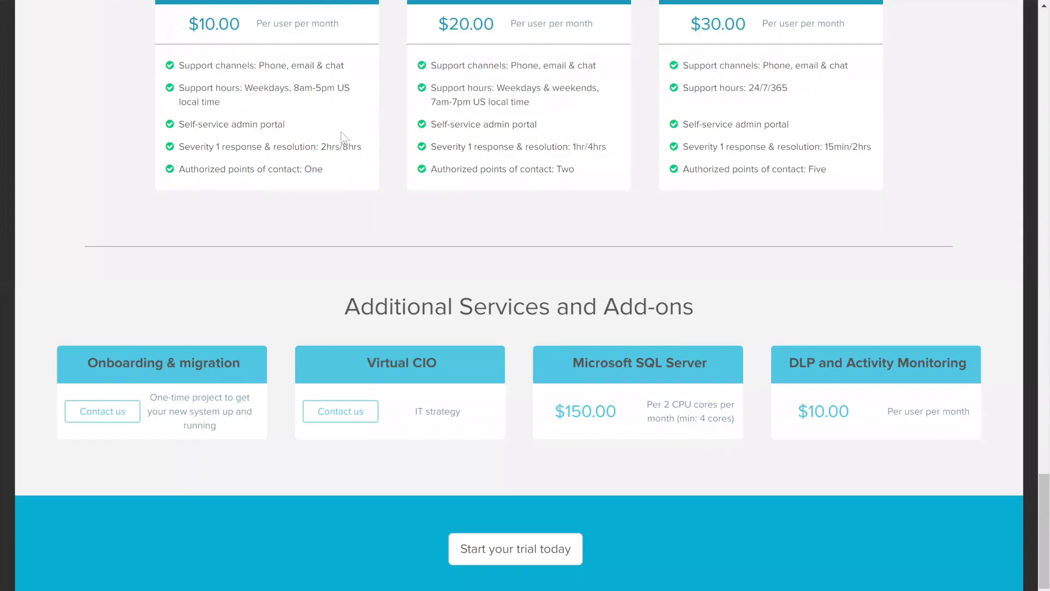
scroll(346, 130, "up", 9)
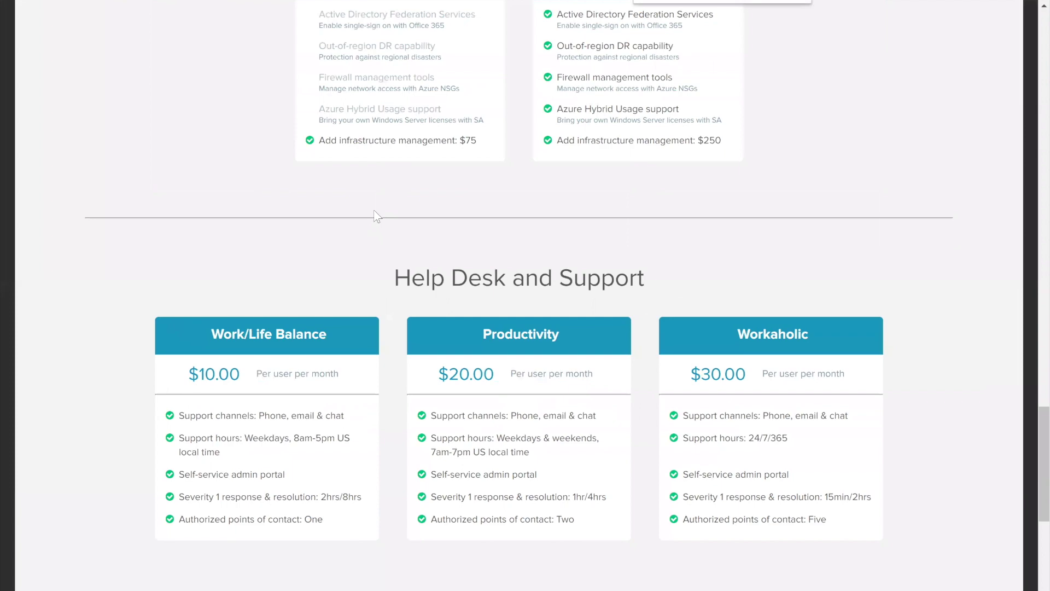
scroll(380, 219, "up", 10)
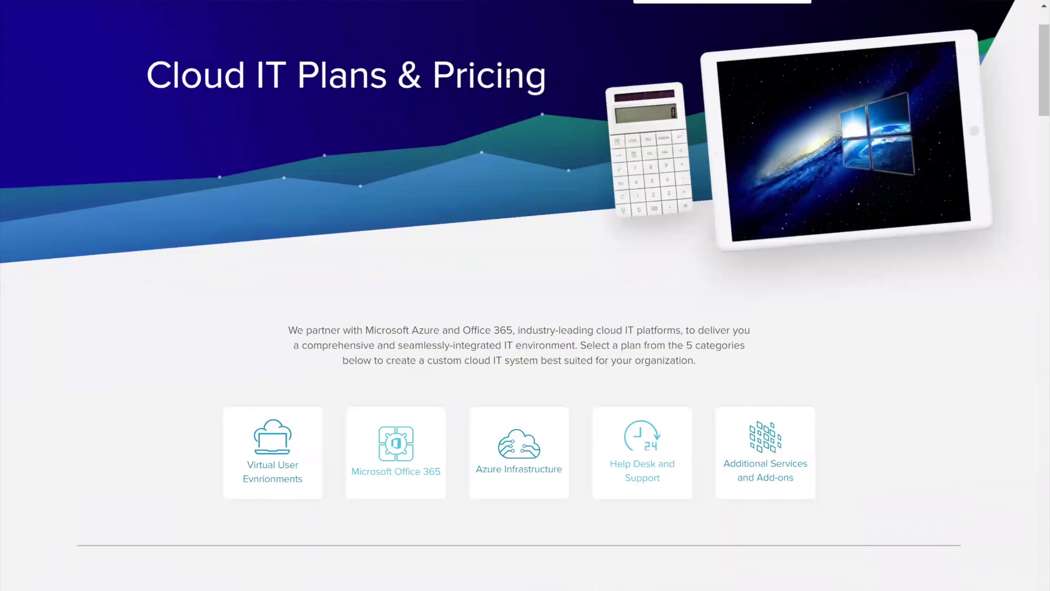
key("ctrl+minus")
left_click_drag(172, 69, 512, 70)
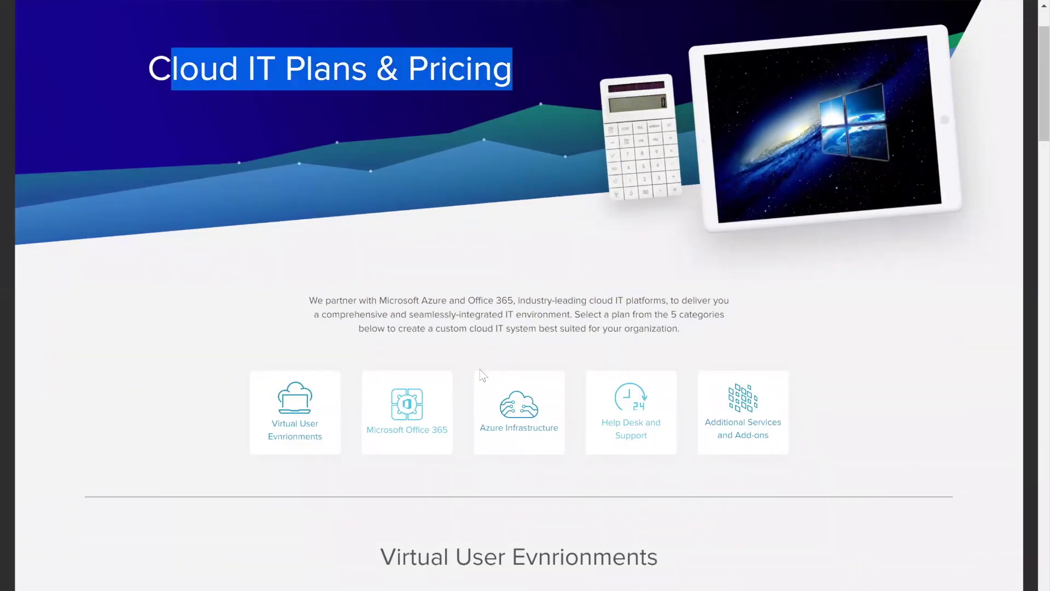
Compare the Intro text field with the intro paragraph on the preview page.
key("ctrl+Tab")
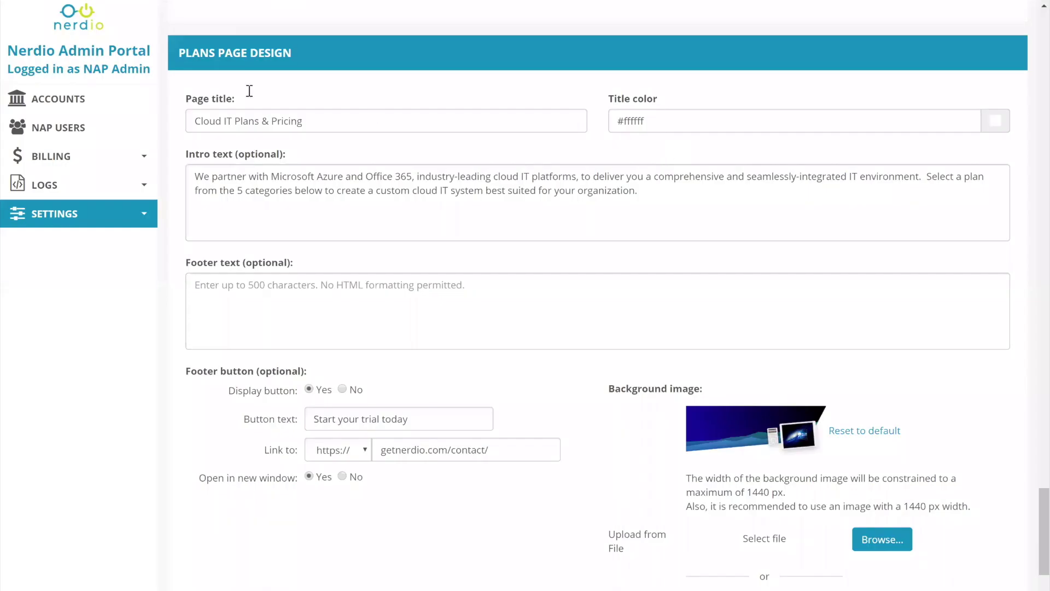
left_click(327, 204)
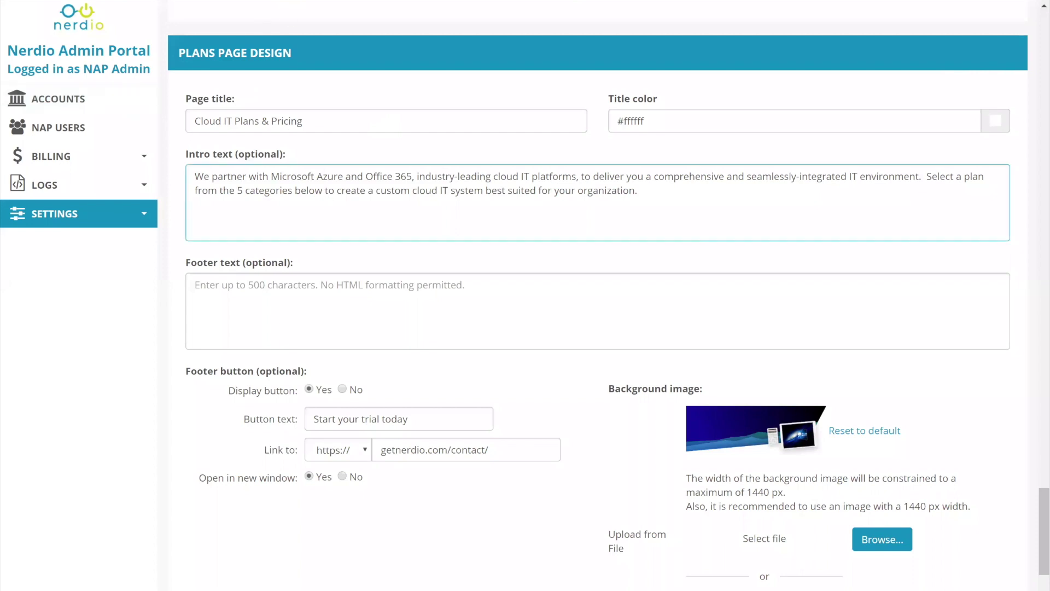
key("ctrl+Tab")
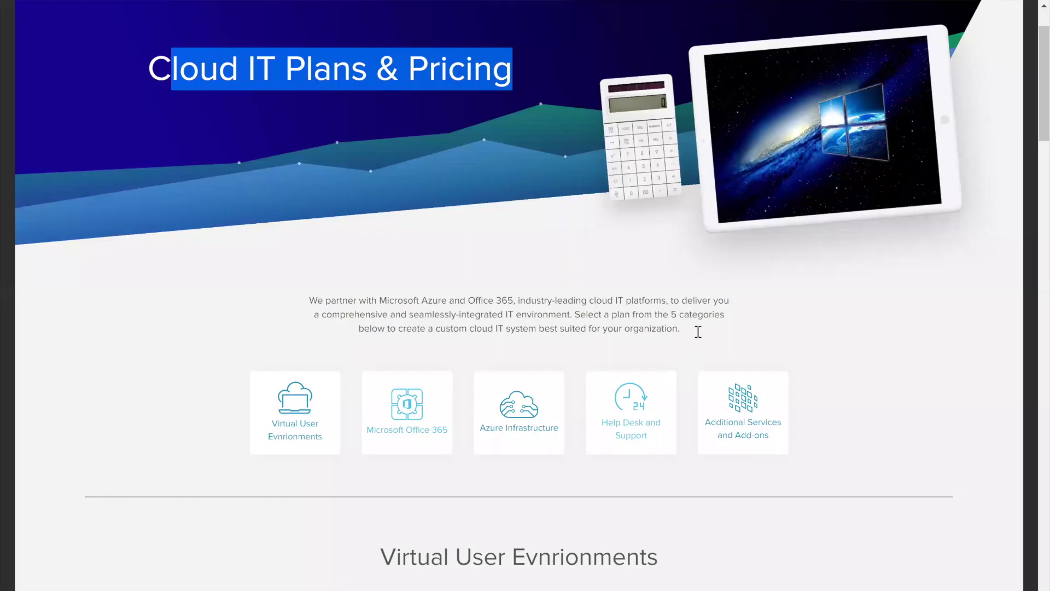
left_click_drag(698, 332, 310, 300)
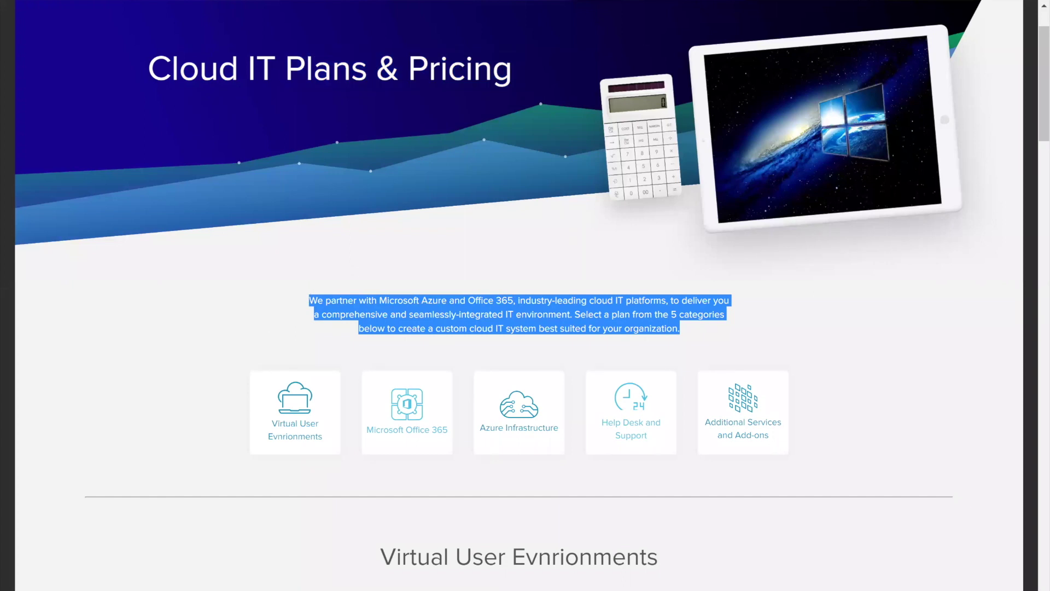
Compare the Footer text and its 'Start your trial today' button linking to getnerdio.com/contact/.
key("ctrl+Tab")
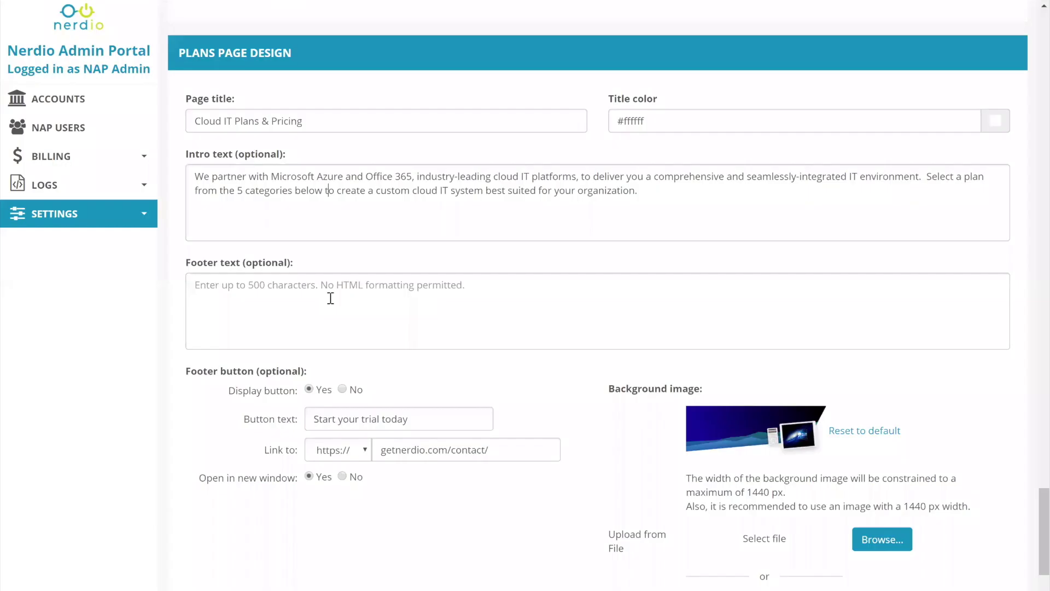
left_click(343, 306)
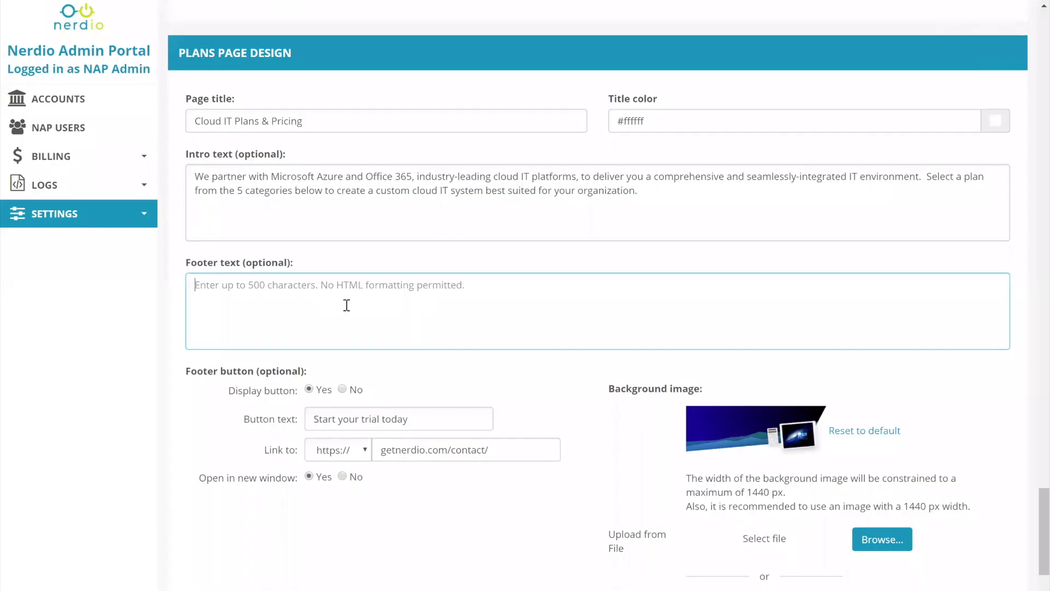
key("ctrl+Tab")
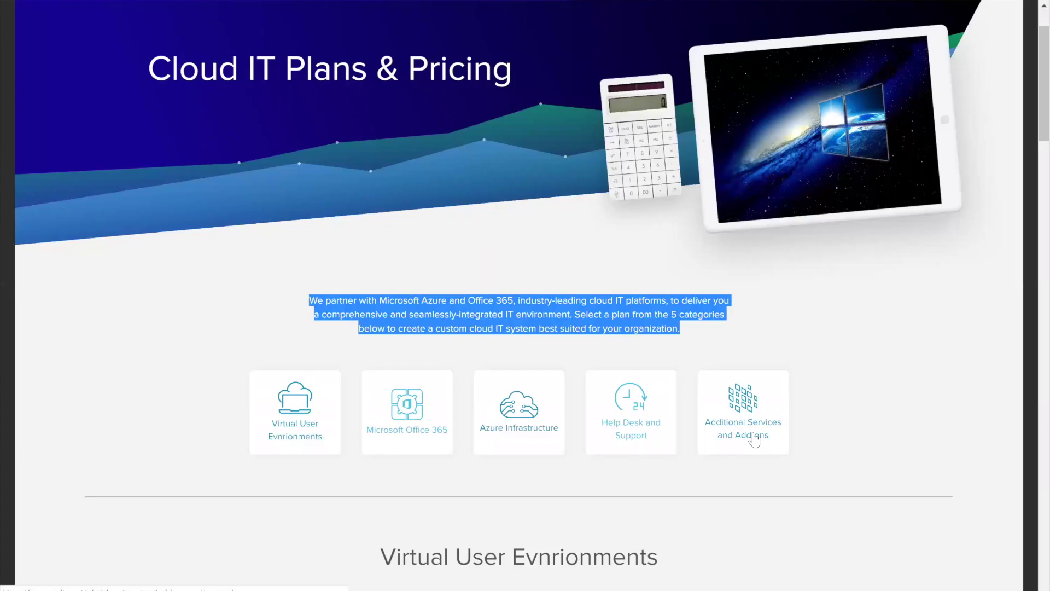
scroll(749, 455, "down", 15)
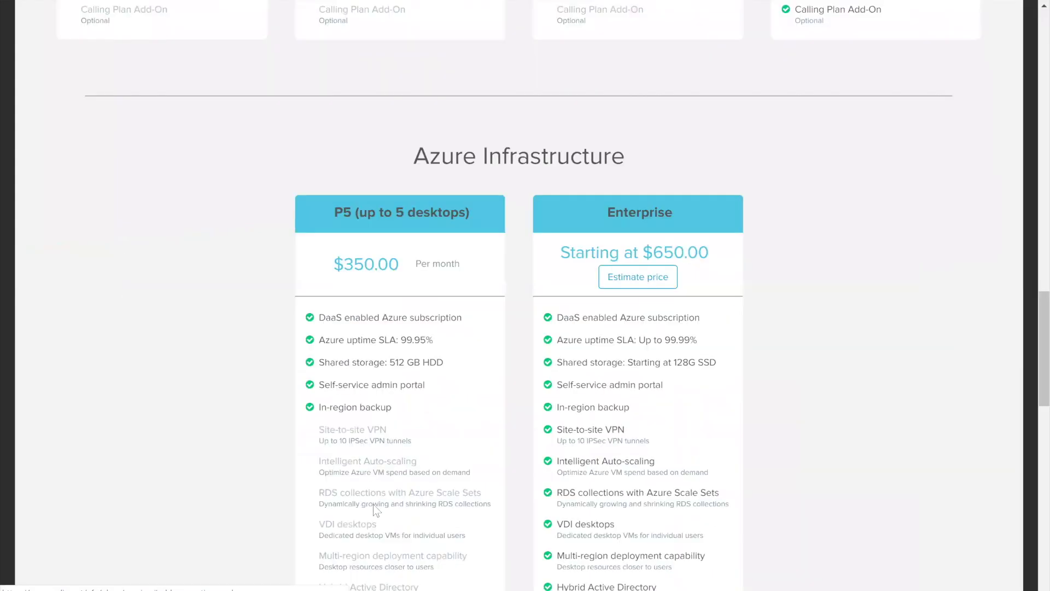
scroll(377, 509, "down", 10)
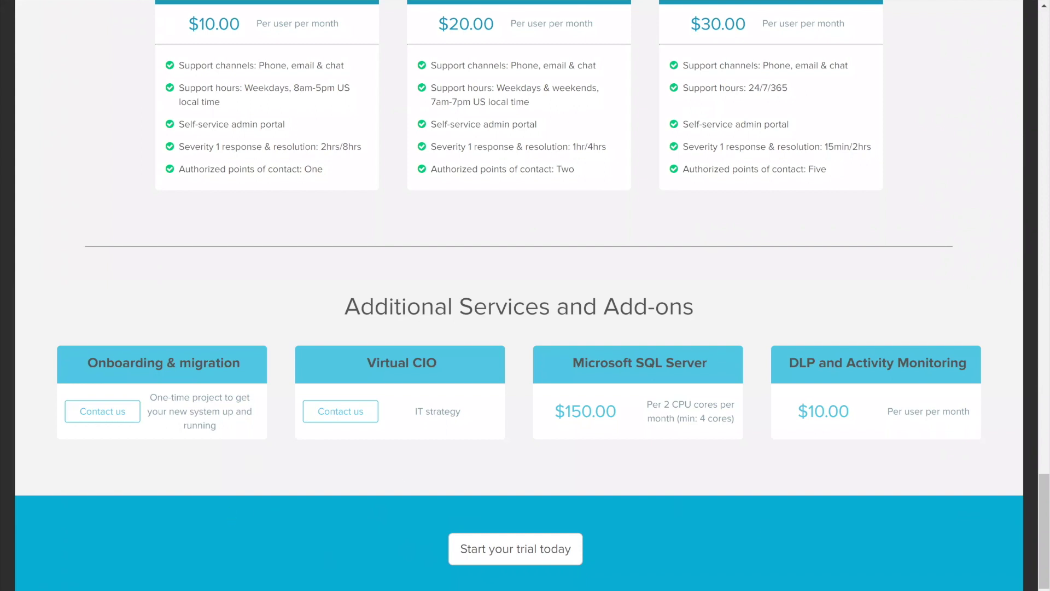
key("ctrl+Tab")
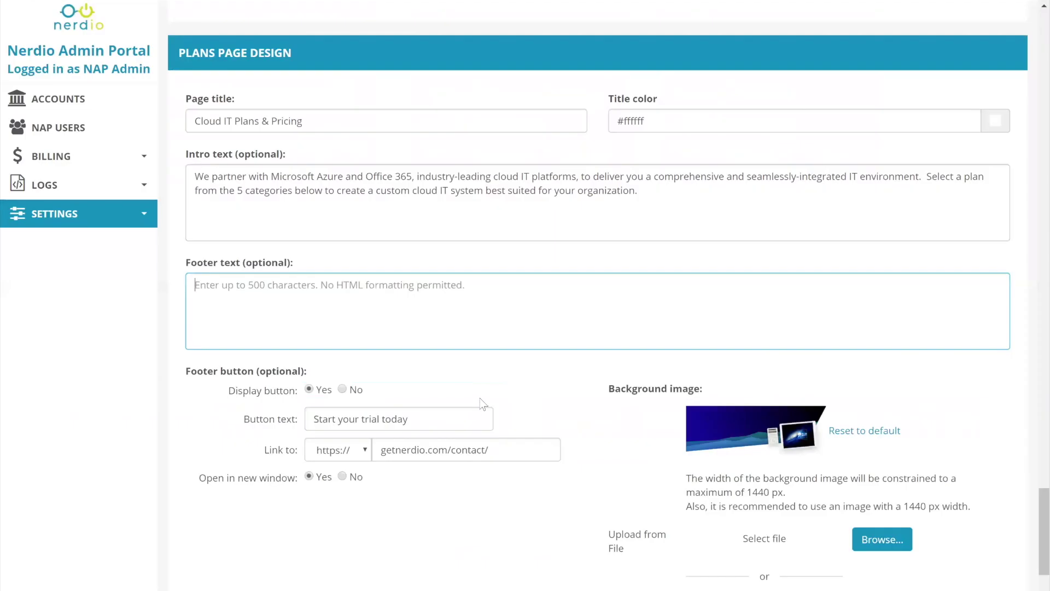
scroll(731, 286, "down", 1)
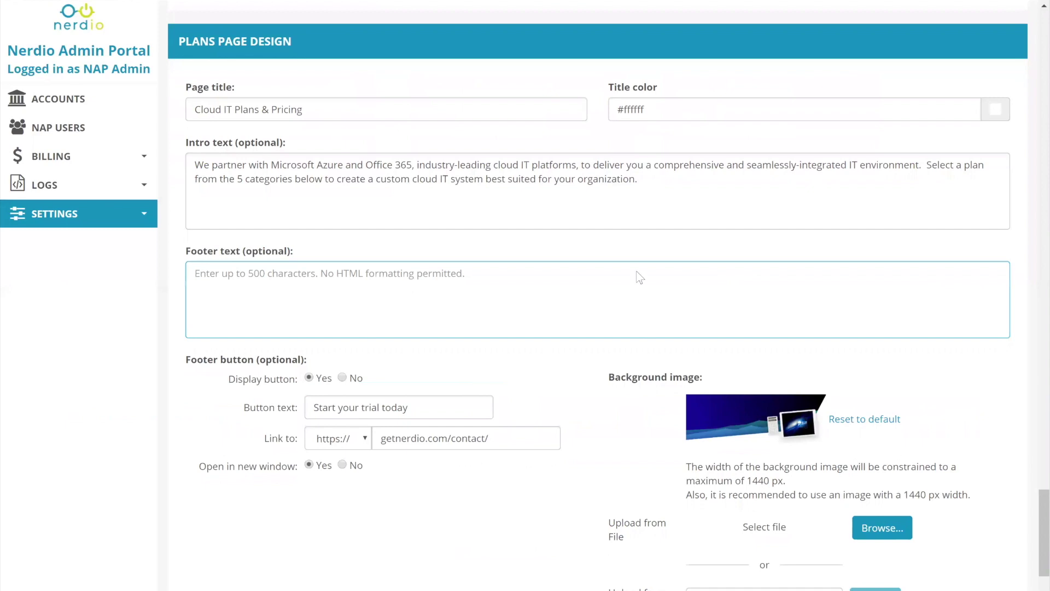
scroll(727, 333, "down", 3)
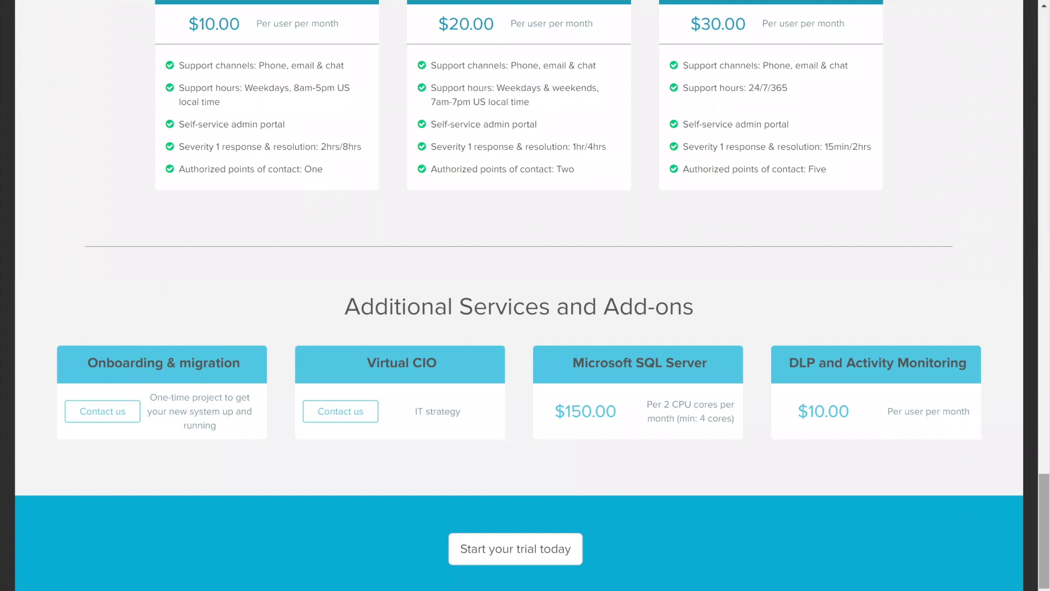
left_click_drag(1045, 533, 1045, 68)
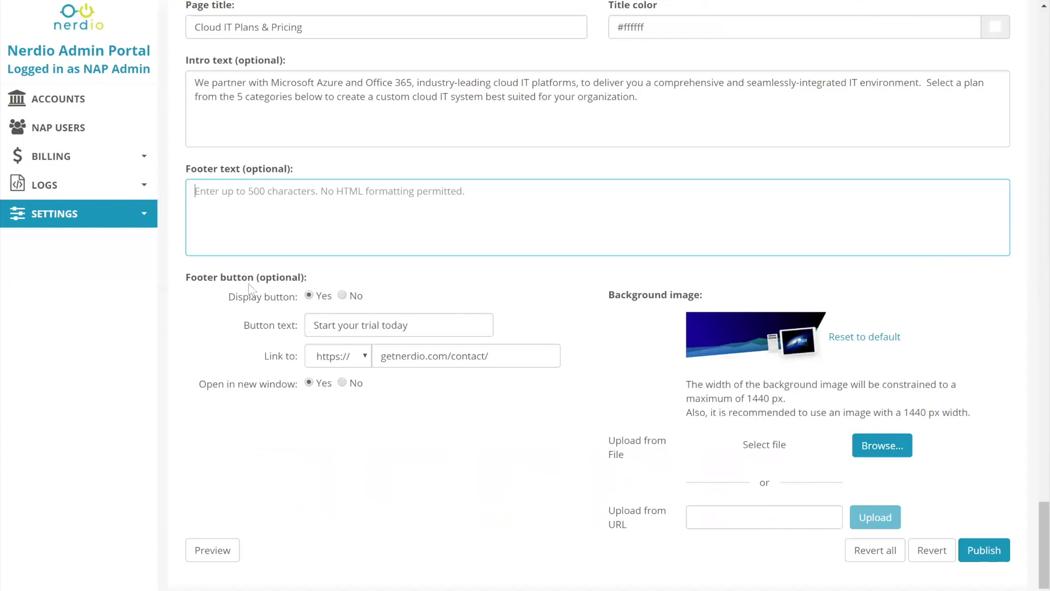
Preview the plans page with the footer button hidden, then set Display button back to Yes.
left_click(342, 295)
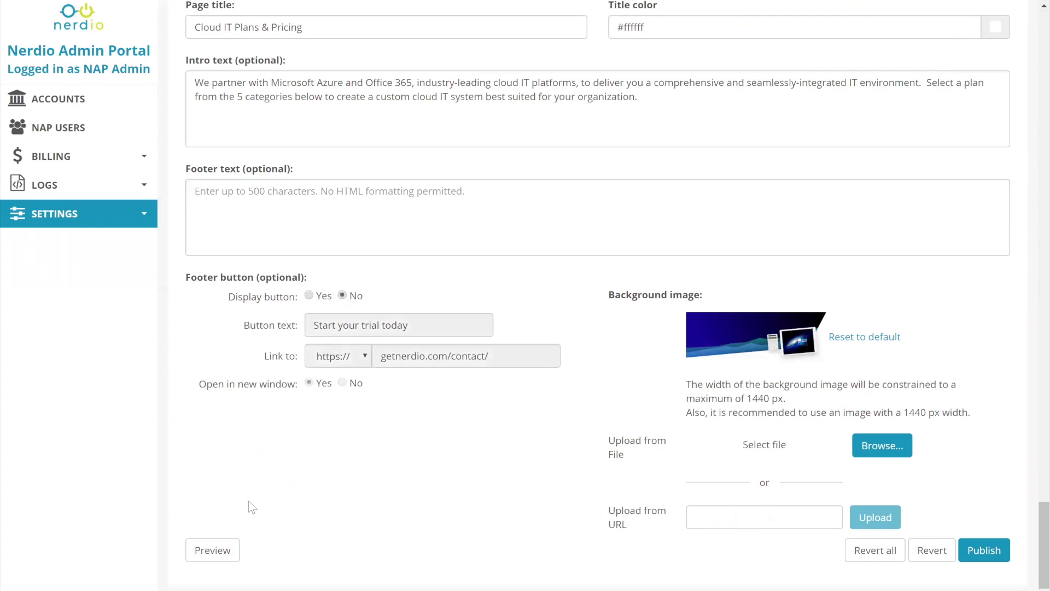
left_click(211, 549)
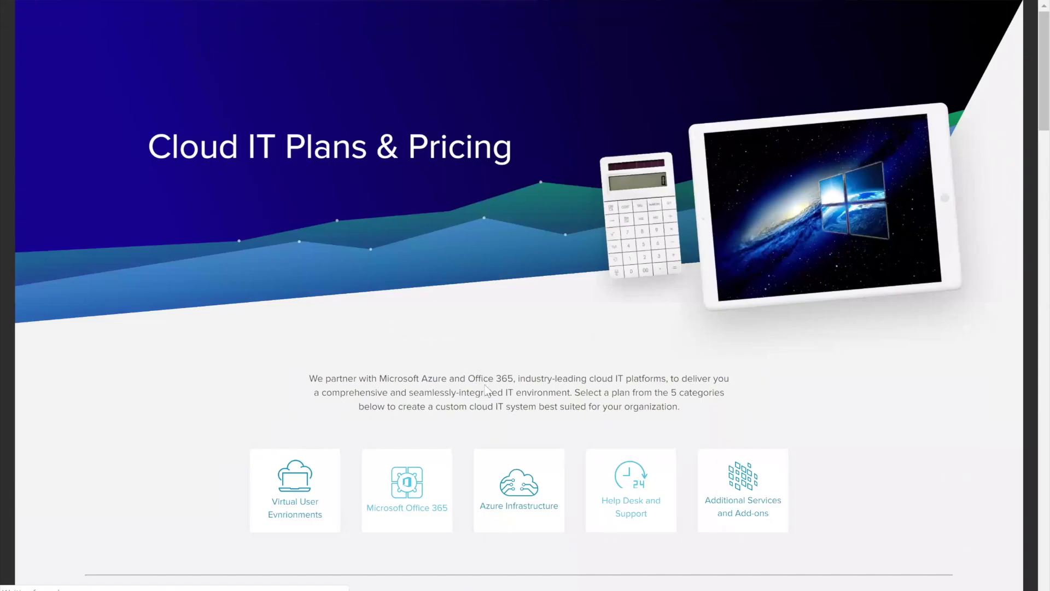
scroll(484, 394, "down", 10)
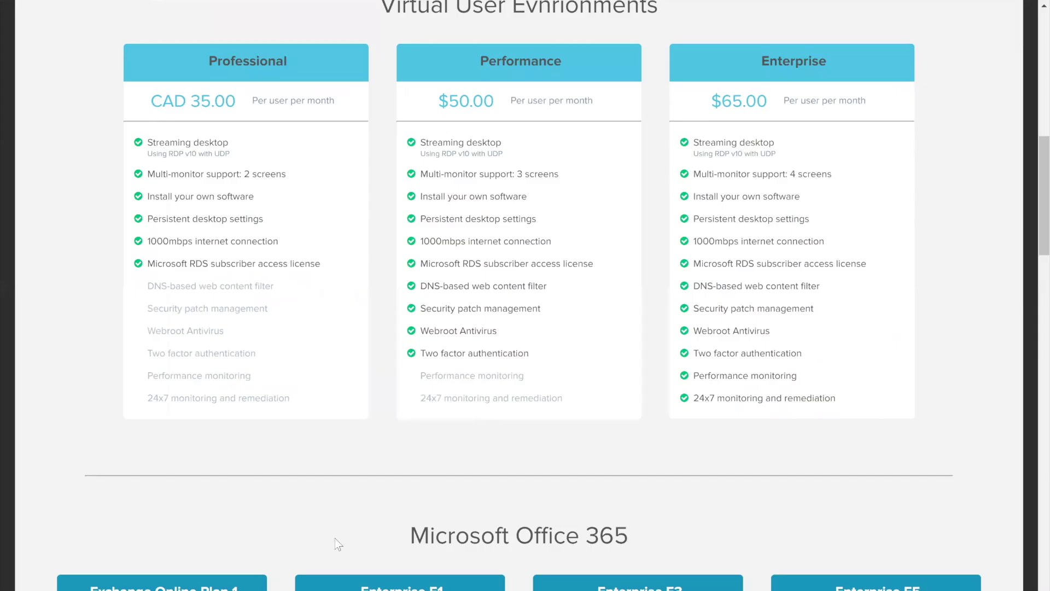
scroll(350, 552, "down", 15)
scroll(366, 572, "down", 4)
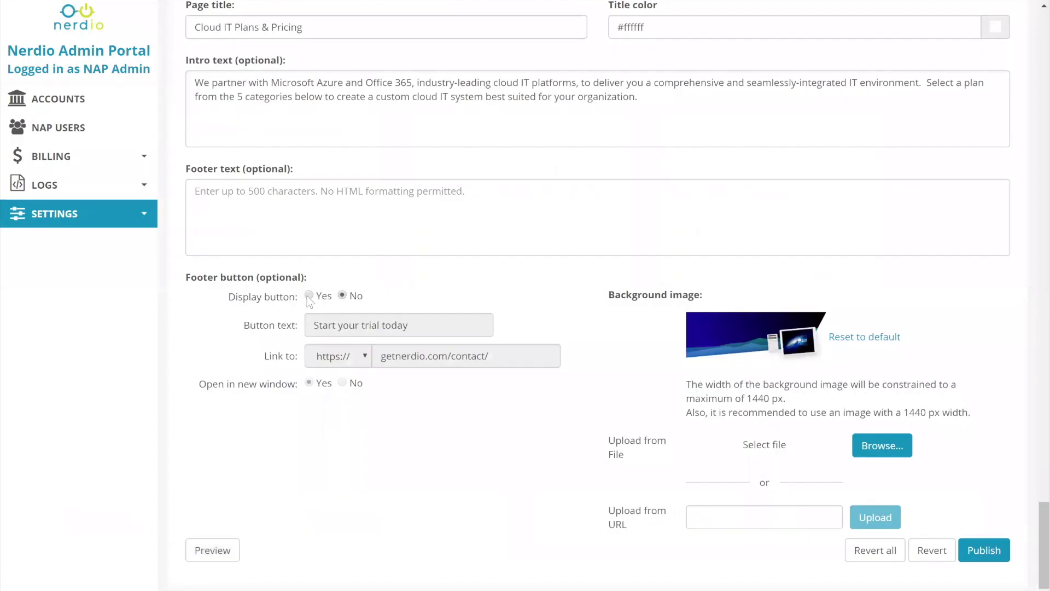
left_click(314, 296)
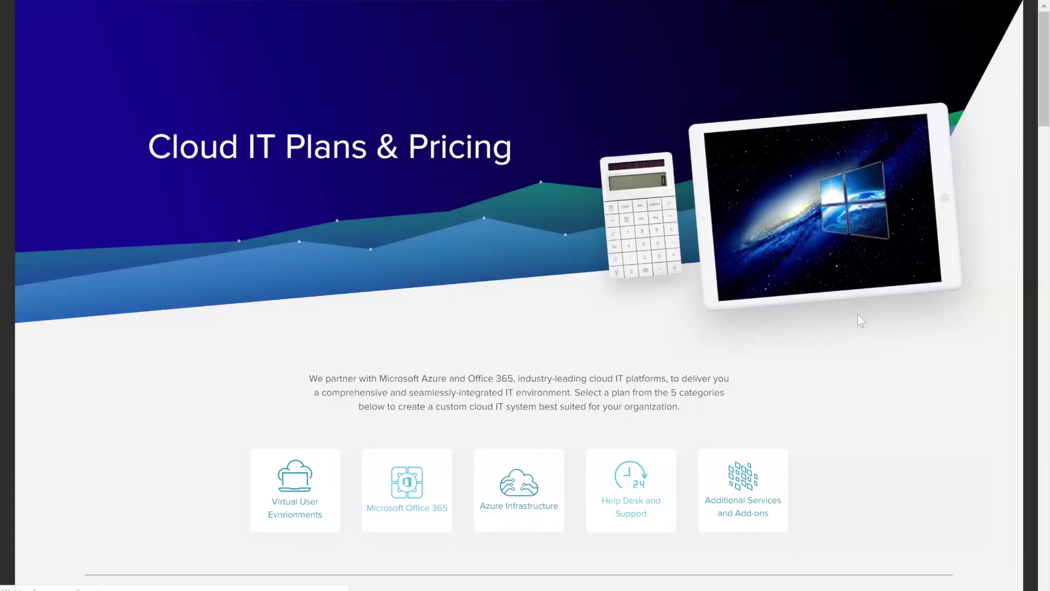
scroll(551, 526, "down", 10)
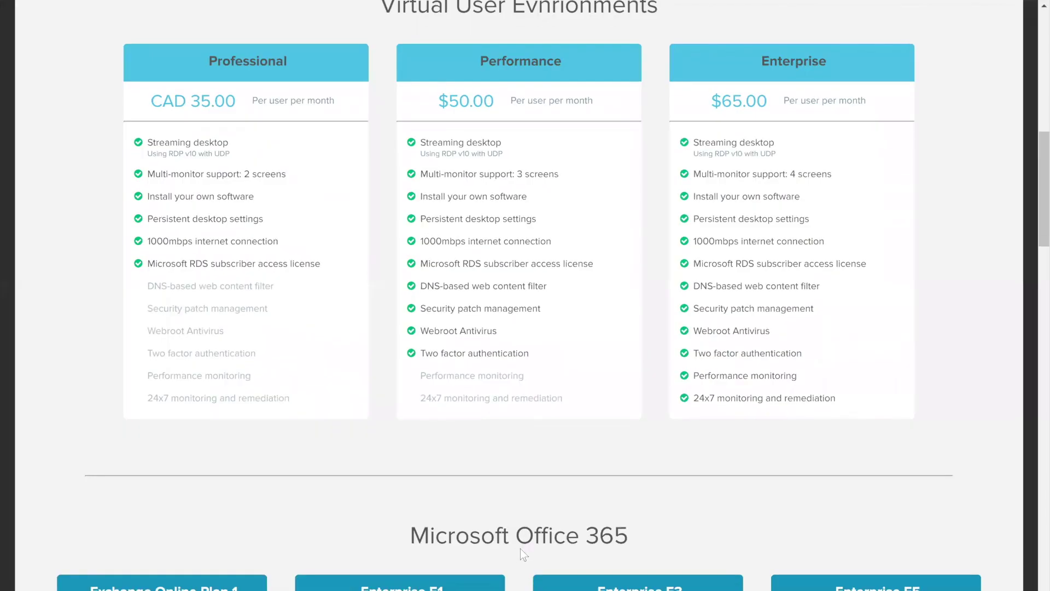